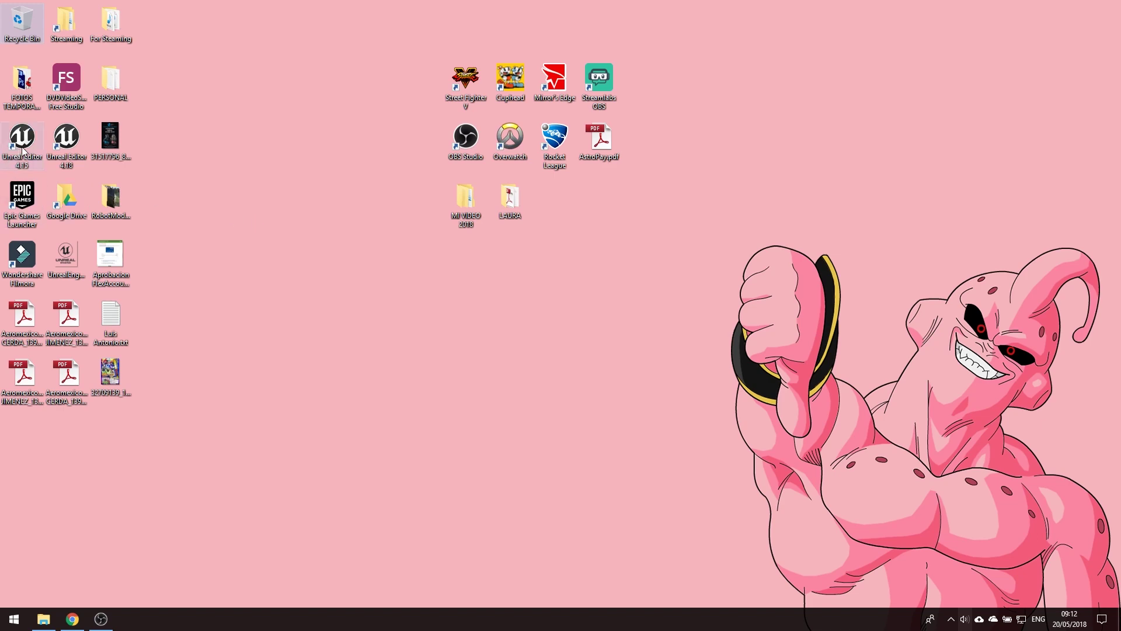
Launch the Epic Games Launcher in a smaller, resized window and show its Unreal Engine section
{"action": "double_click", "coordinate": [21, 198]}
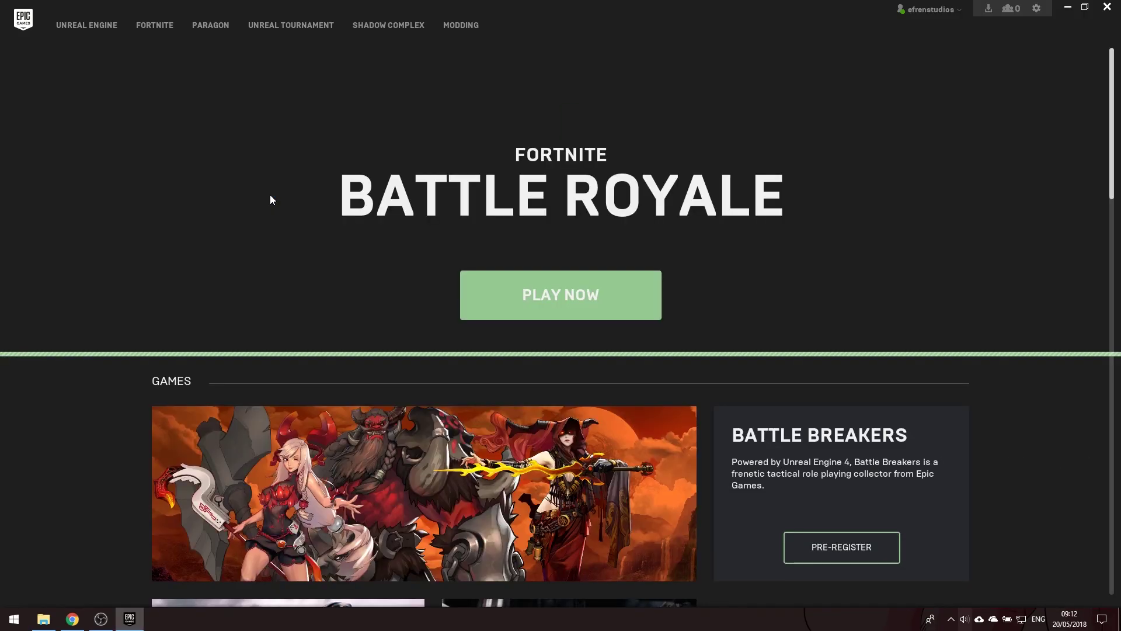
{"action": "double_click", "coordinate": [484, 4]}
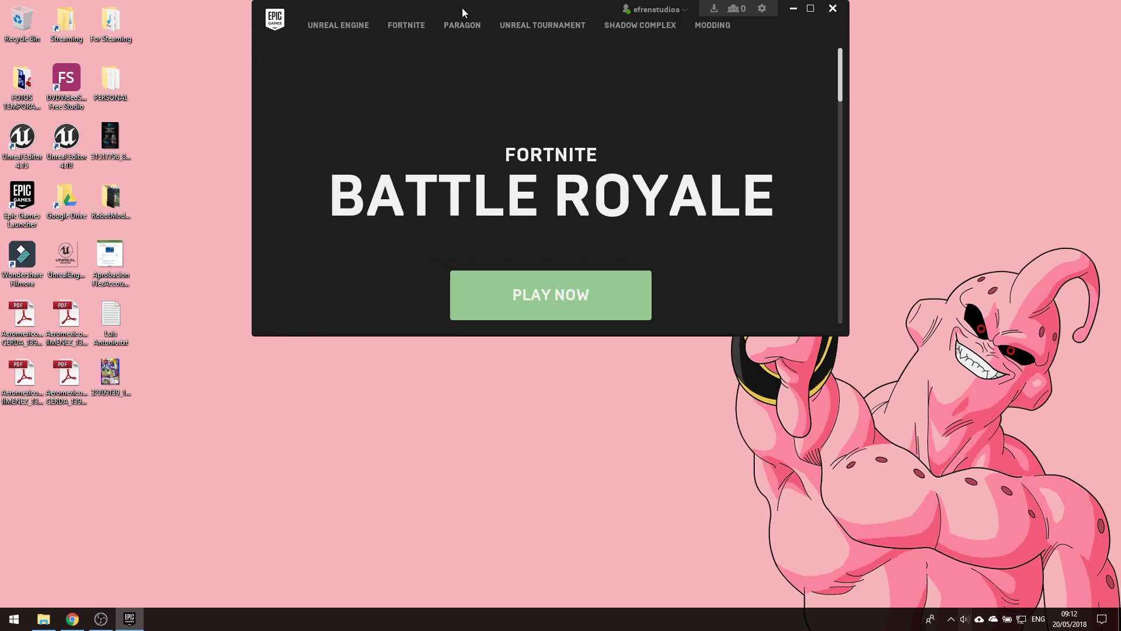
{"action": "left_click_drag", "start_coordinate": [462, 10], "coordinate": [381, 65]}
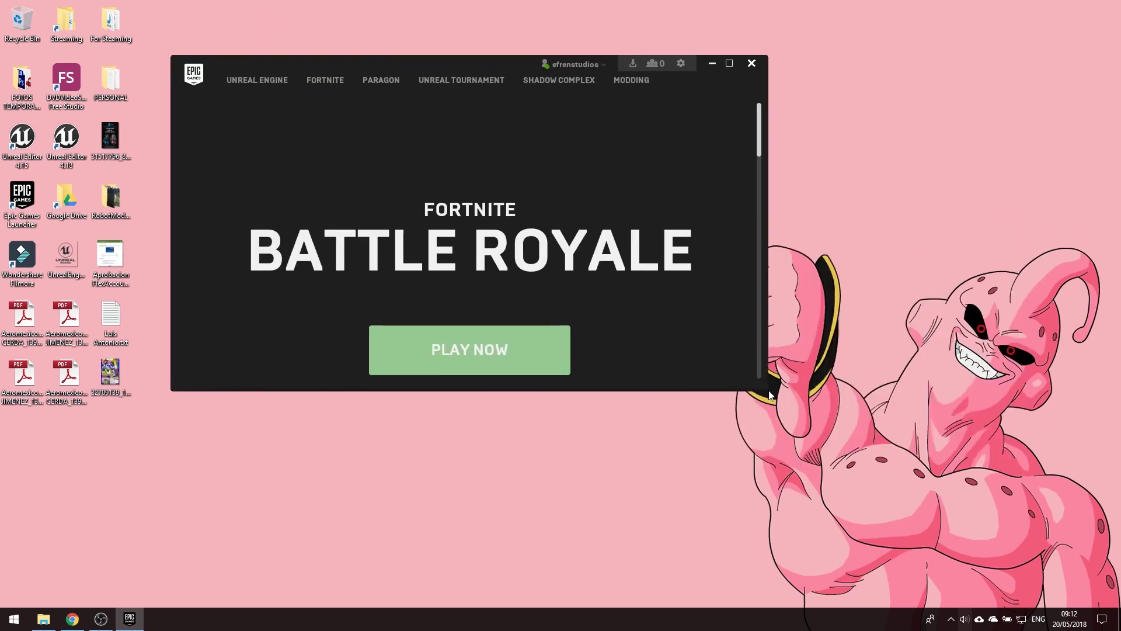
{"action": "left_click_drag", "start_coordinate": [769, 395], "coordinate": [888, 514]}
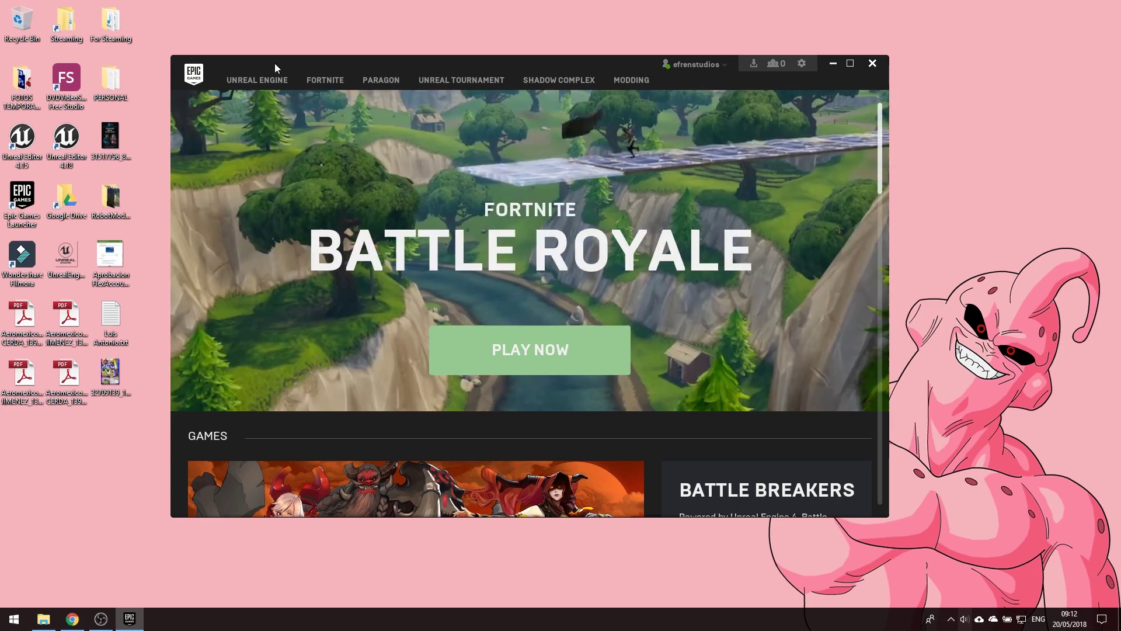
{"action": "left_click_drag", "start_coordinate": [271, 65], "coordinate": [287, 64]}
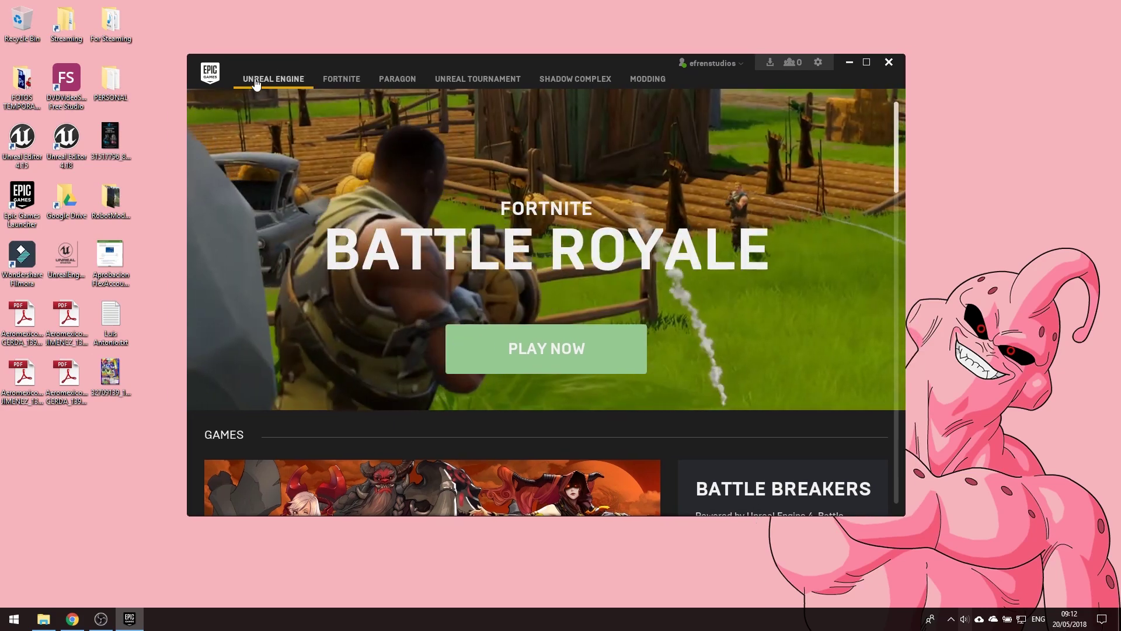
{"action": "left_click_drag", "start_coordinate": [274, 66], "coordinate": [282, 63]}
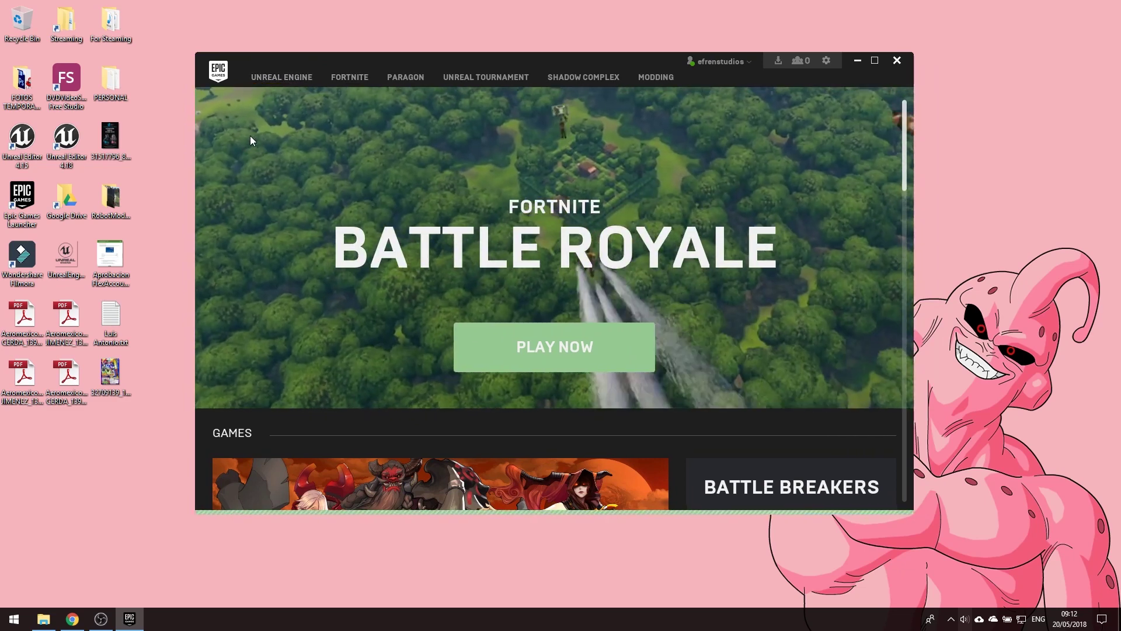
{"action": "left_click", "coordinate": [275, 78]}
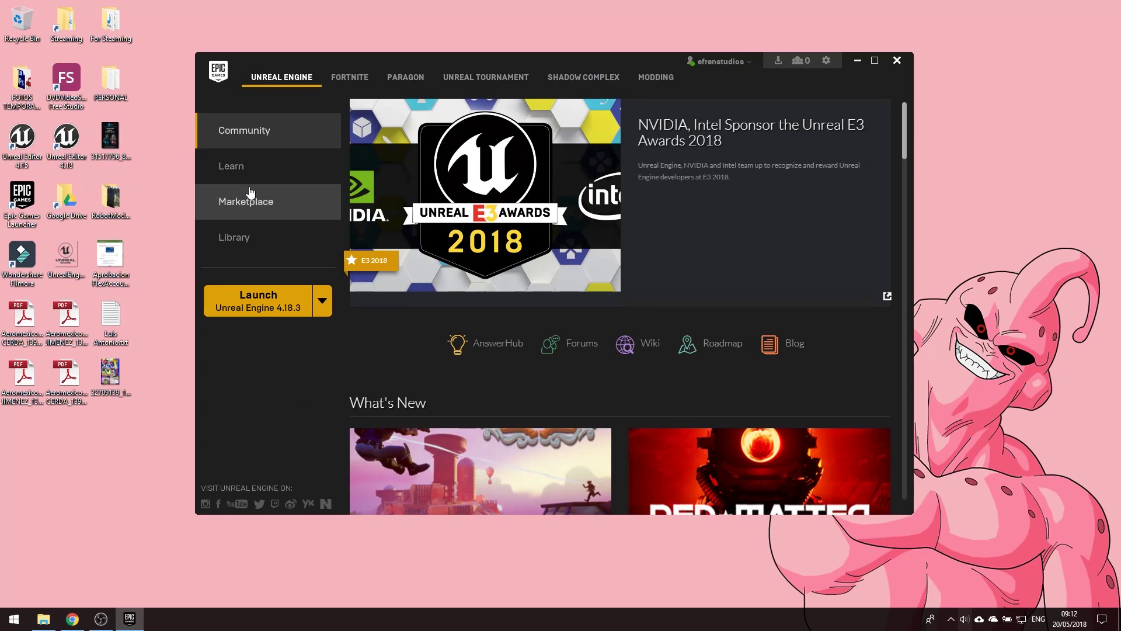
Maximize the launcher on the Learn page and scroll down past the sample games to the Shooter Game card
{"action": "double_click", "coordinate": [356, 63]}
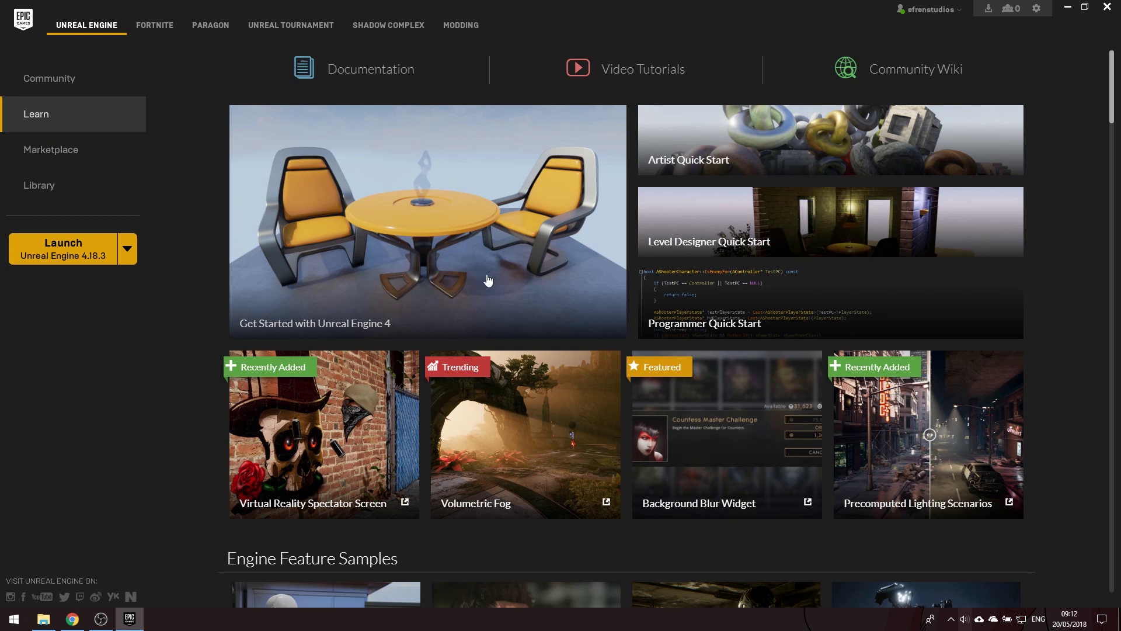
{"action": "scroll", "coordinate": [478, 302], "scroll_direction": "down", "scroll_amount": 3}
{"action": "scroll", "coordinate": [508, 371], "scroll_direction": "down", "scroll_amount": 1}
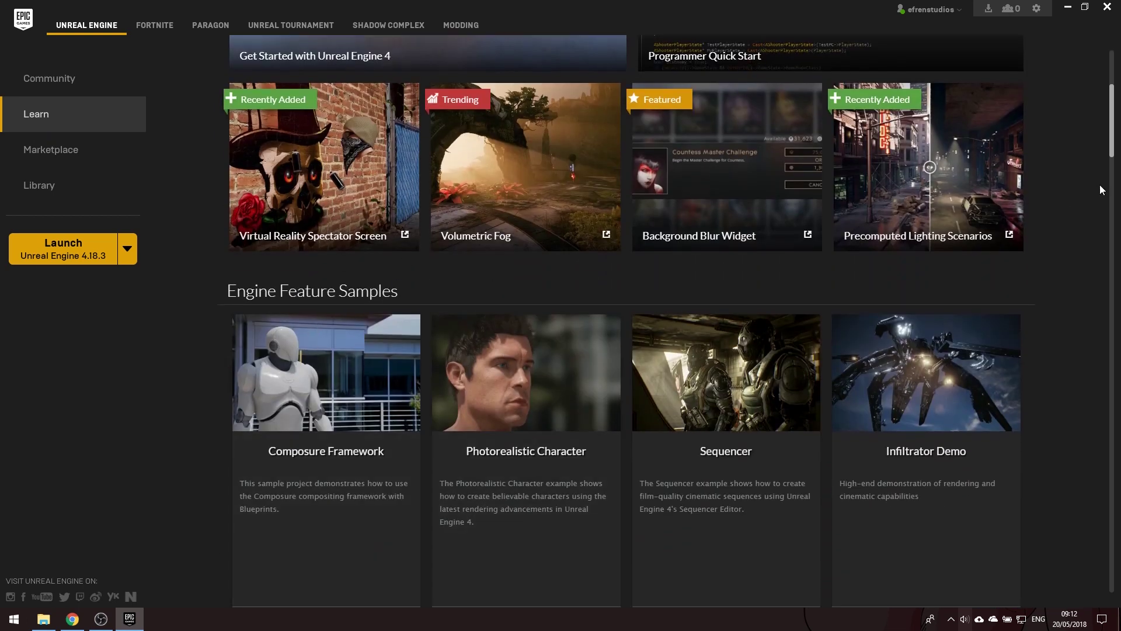
{"action": "scroll", "coordinate": [1114, 138], "scroll_direction": "down", "scroll_amount": 2}
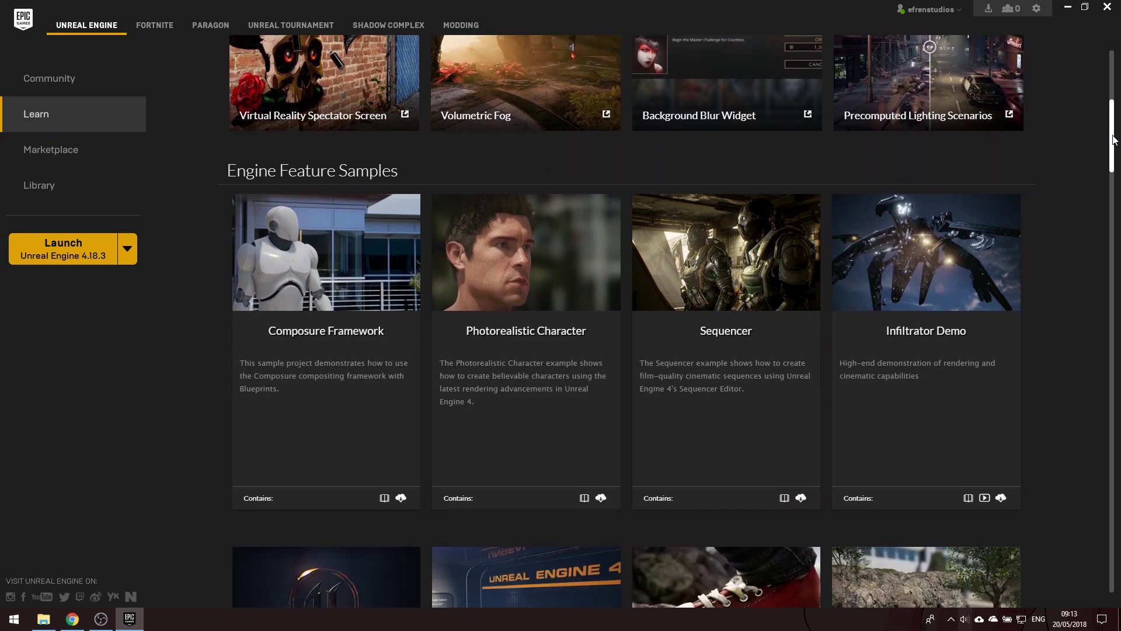
{"action": "scroll", "coordinate": [1113, 138], "scroll_direction": "down", "scroll_amount": 1}
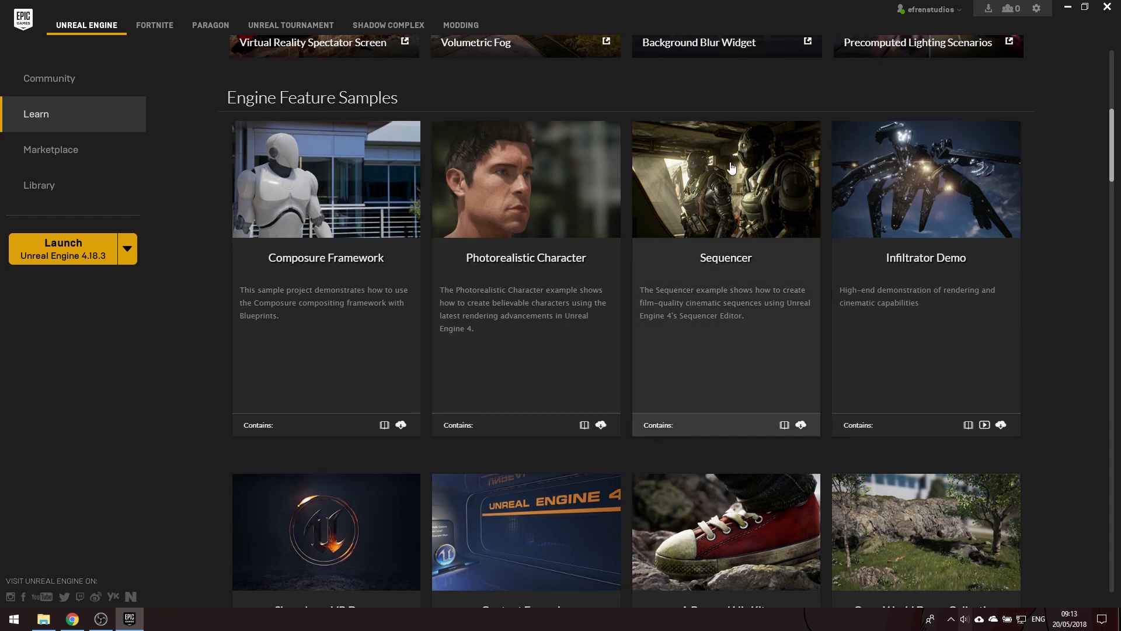
{"action": "left_click_drag", "start_coordinate": [1112, 143], "coordinate": [1113, 170]}
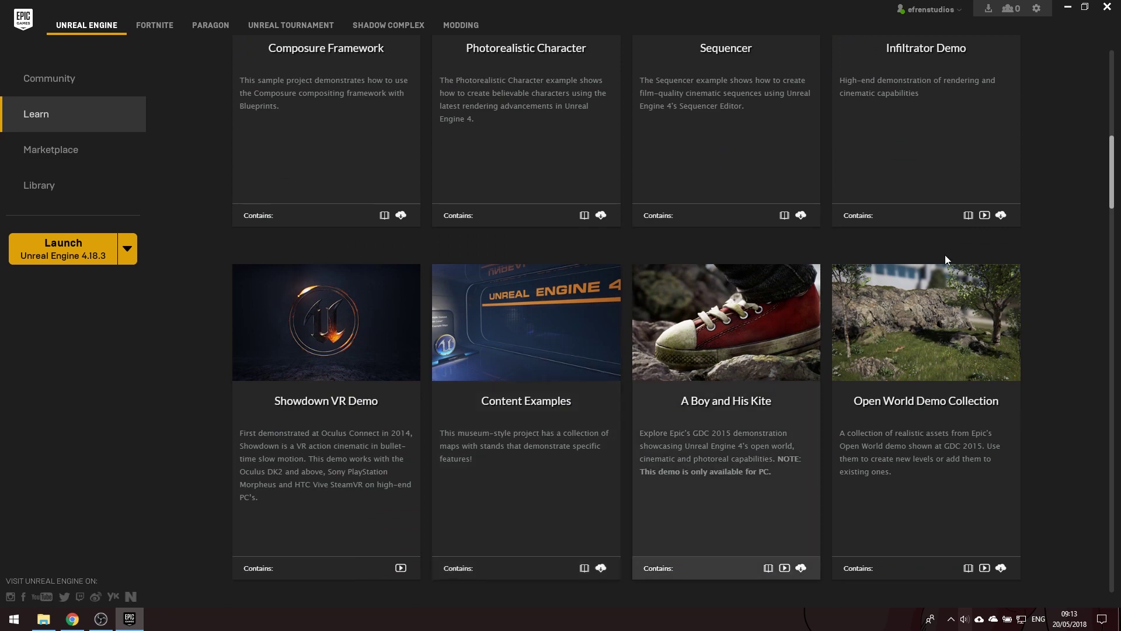
{"action": "scroll", "coordinate": [1112, 159], "scroll_direction": "down", "scroll_amount": 5}
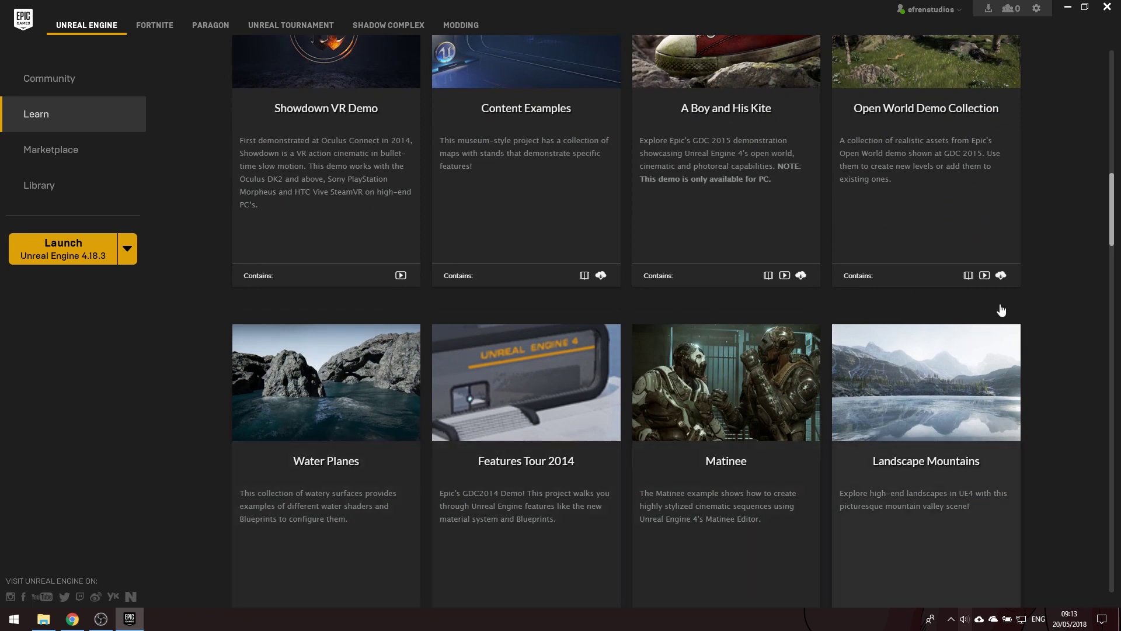
{"action": "left_click_drag", "start_coordinate": [1112, 214], "coordinate": [1115, 268]}
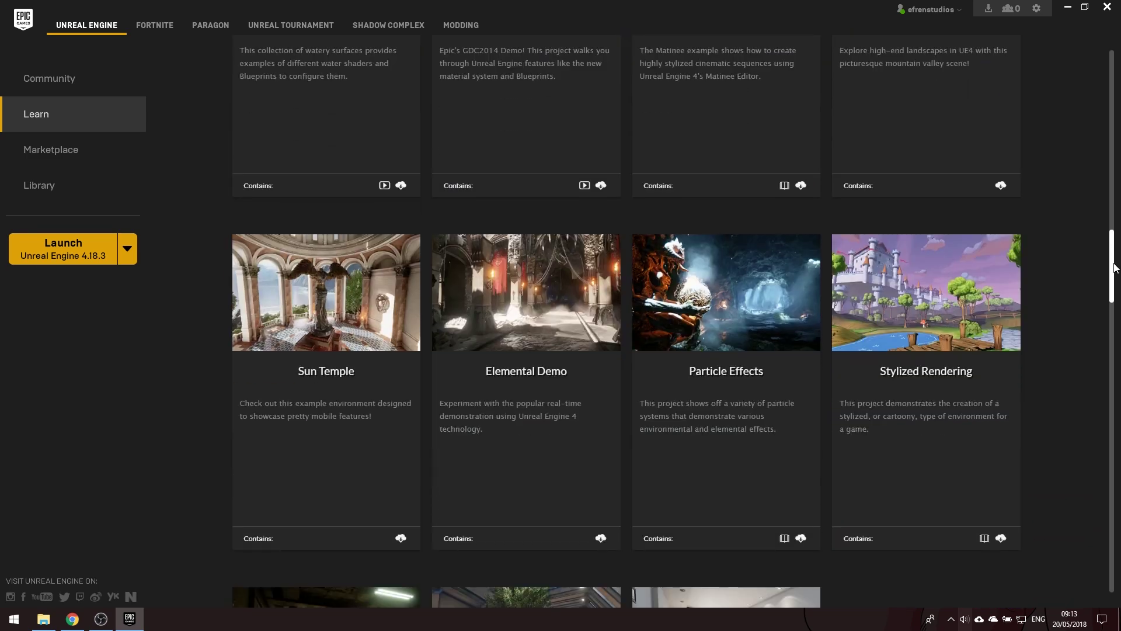
{"action": "left_click_drag", "start_coordinate": [1114, 267], "coordinate": [1117, 324]}
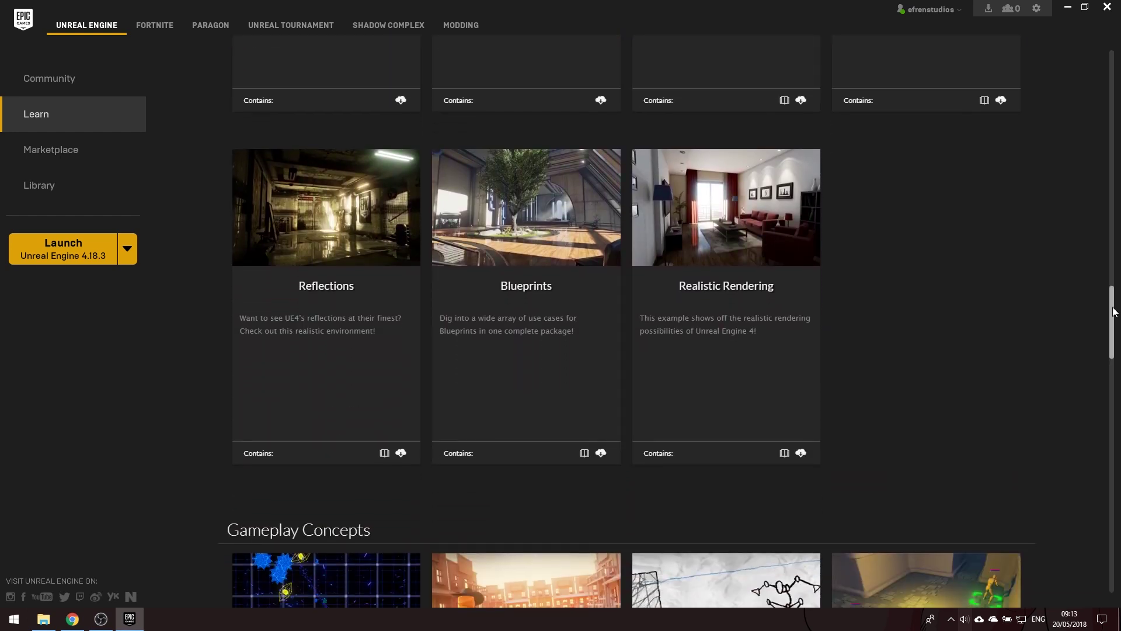
{"action": "left_click_drag", "start_coordinate": [1114, 311], "coordinate": [1113, 346]}
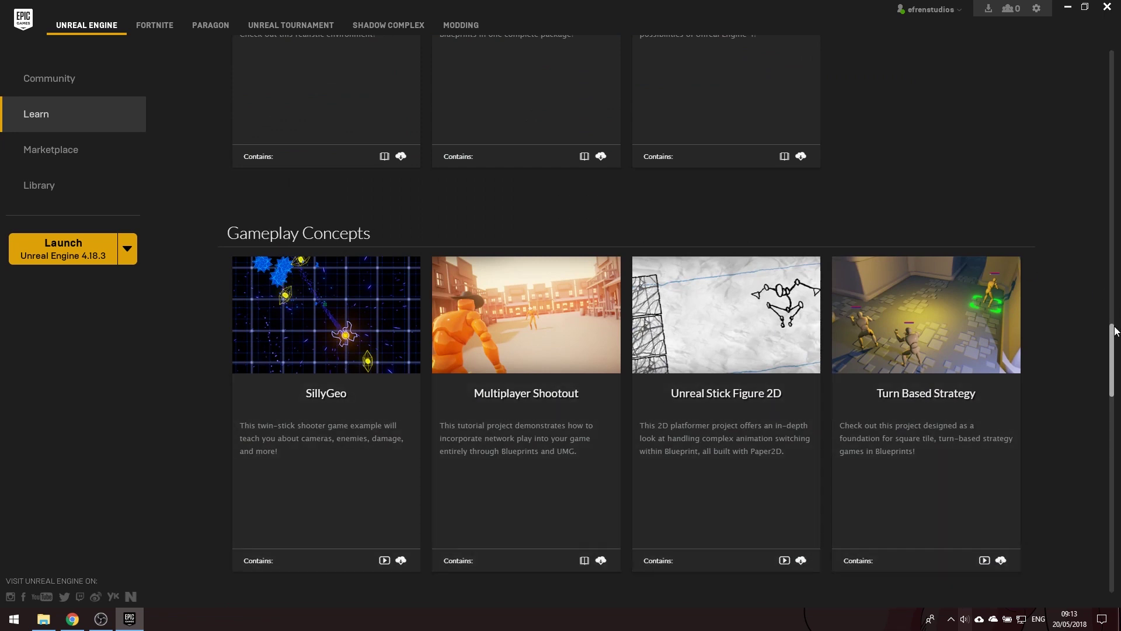
{"action": "left_click_drag", "start_coordinate": [1116, 331], "coordinate": [1113, 568]}
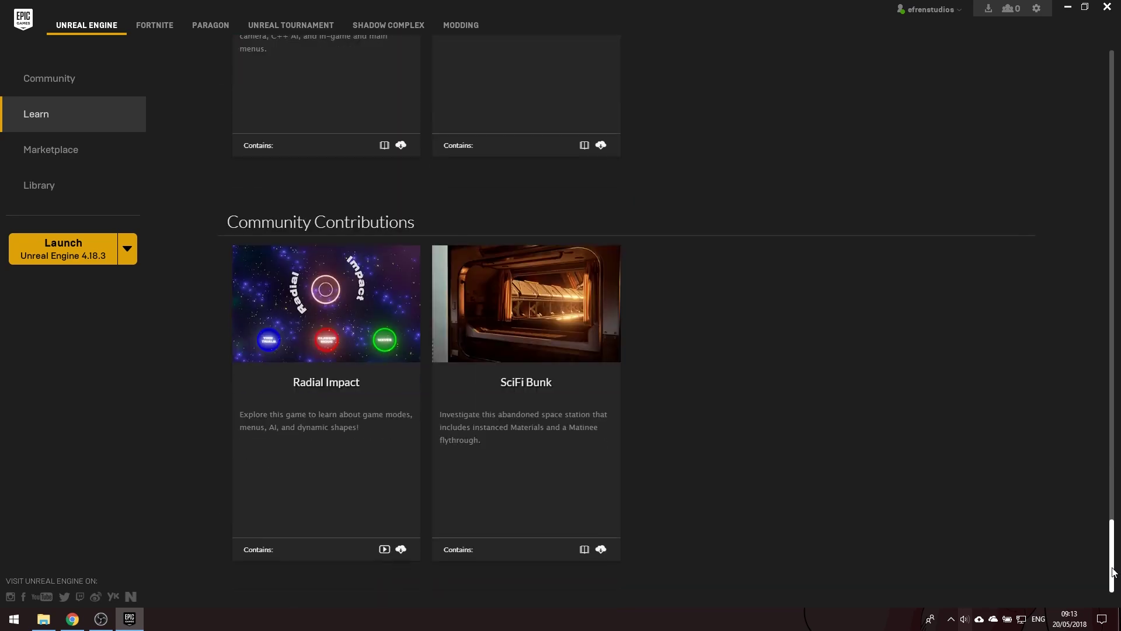
{"action": "scroll", "coordinate": [1116, 529], "scroll_direction": "up", "scroll_amount": 8}
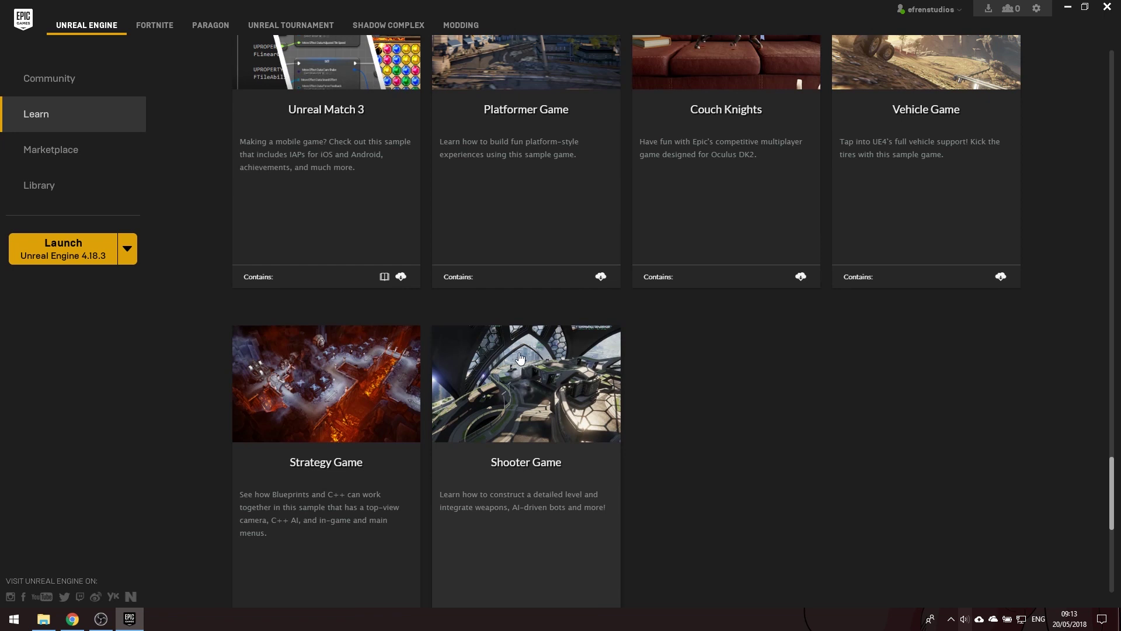
Open the Shooter Game sample's details and flip through its preview images to the hangar shot
{"action": "left_click", "coordinate": [524, 404]}
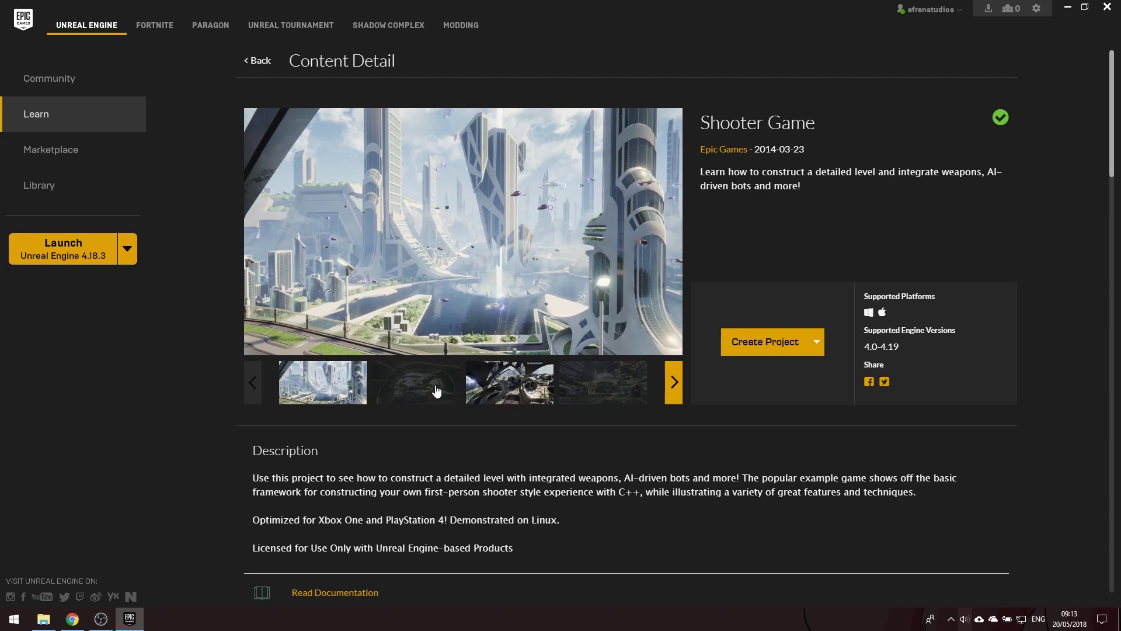
{"action": "left_click", "coordinate": [415, 386]}
{"action": "left_click", "coordinate": [467, 390]}
{"action": "left_click", "coordinate": [458, 393]}
{"action": "left_click", "coordinate": [594, 387]}
{"action": "left_click", "coordinate": [594, 386]}
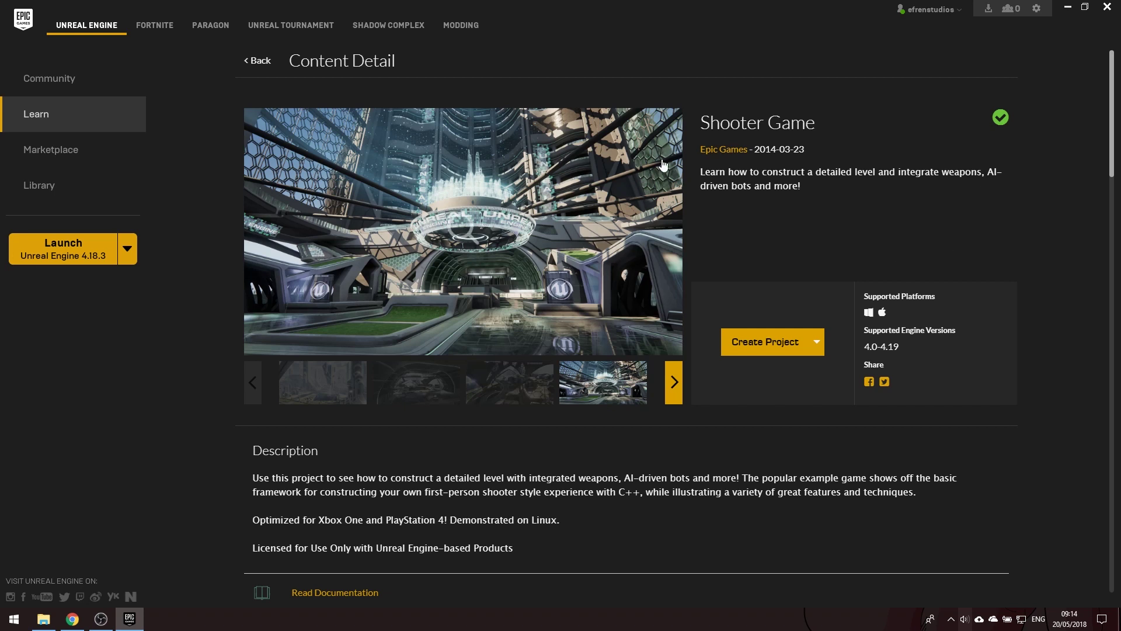
Check the sample's extra options, then choose Create Project for Shooter Game
{"action": "left_click", "coordinate": [816, 344]}
{"action": "left_click", "coordinate": [821, 344]}
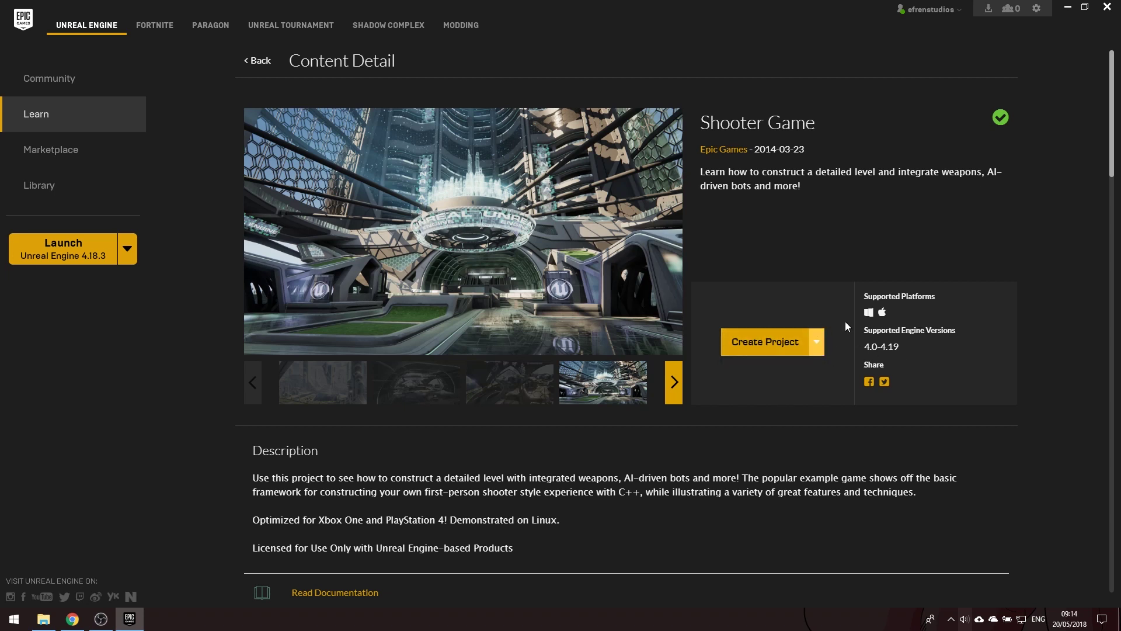
{"action": "left_click", "coordinate": [761, 349]}
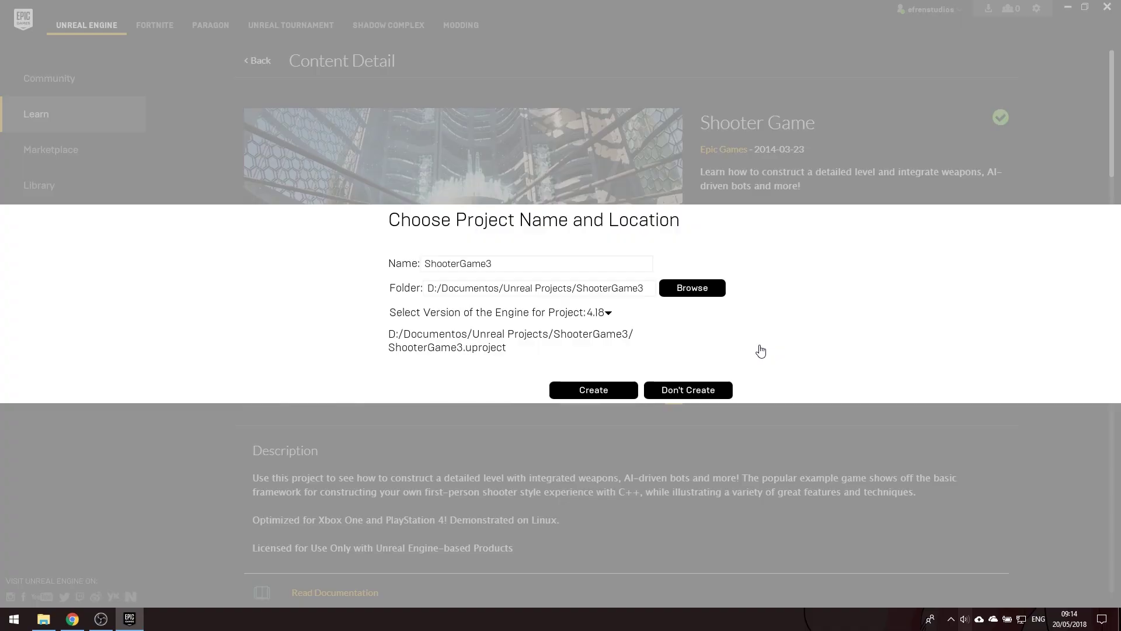
Create the ShooterGame3 project in D:/Documentos/Unreal Projects, keeping engine version 4.18 instead of 4.19
{"action": "left_click", "coordinate": [614, 313]}
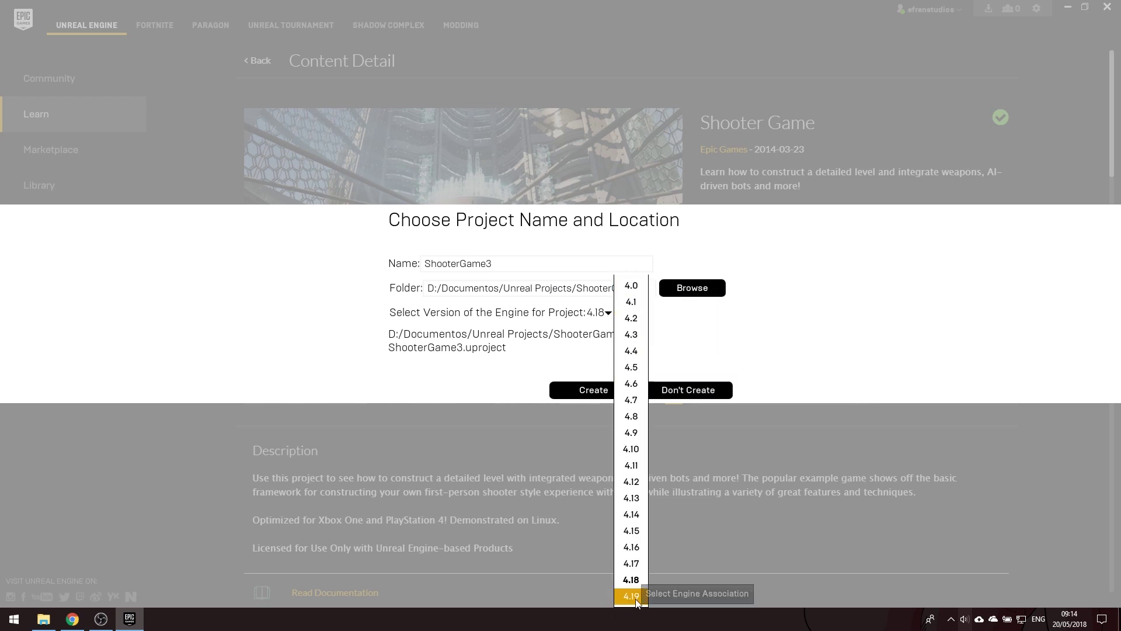
{"action": "left_click", "coordinate": [635, 598]}
{"action": "left_click", "coordinate": [615, 313]}
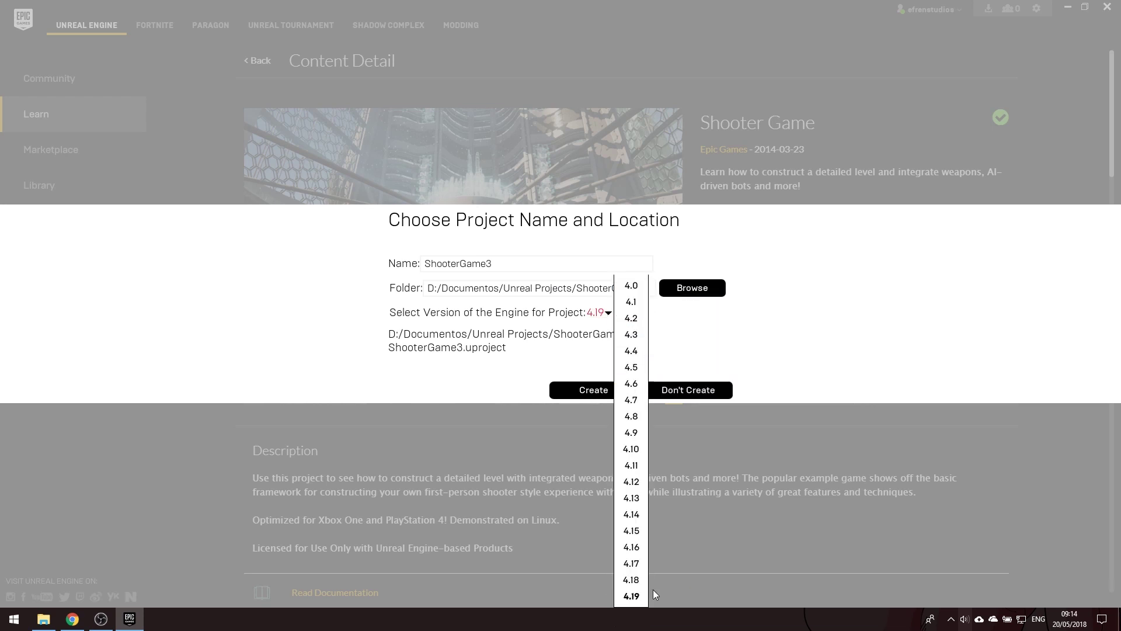
{"action": "left_click", "coordinate": [634, 579]}
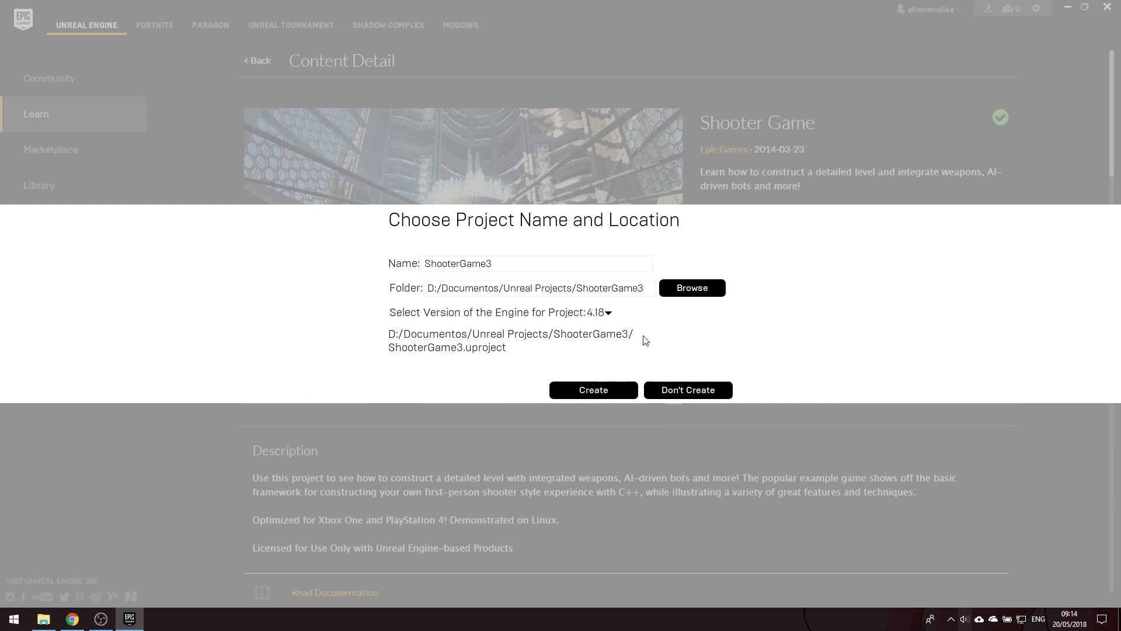
{"action": "left_click", "coordinate": [618, 387]}
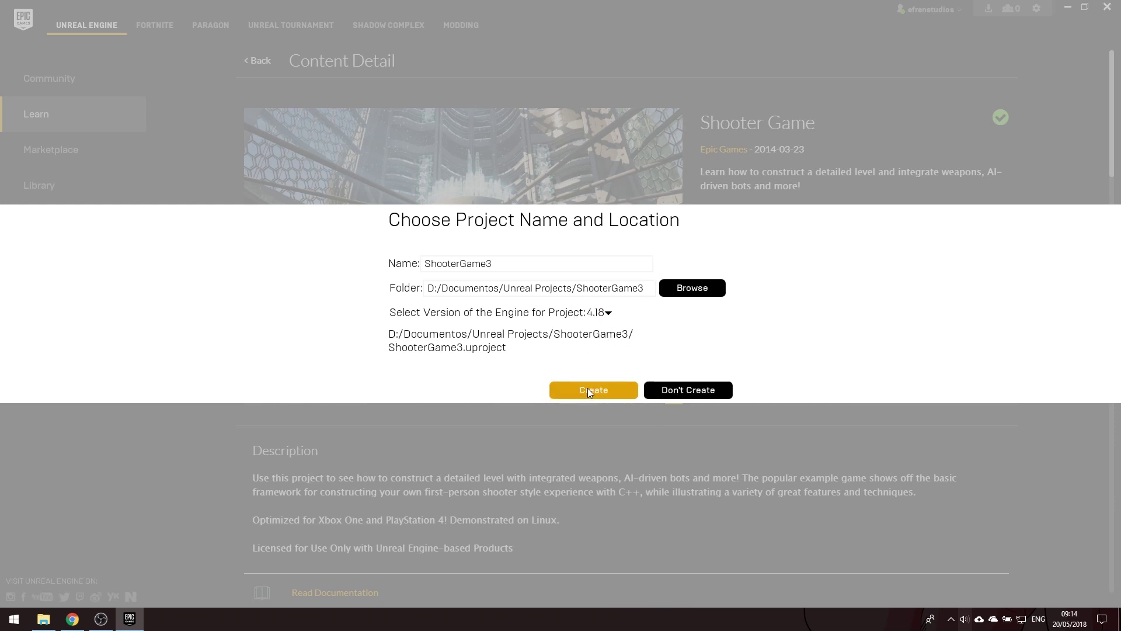
{"action": "left_click", "coordinate": [607, 390]}
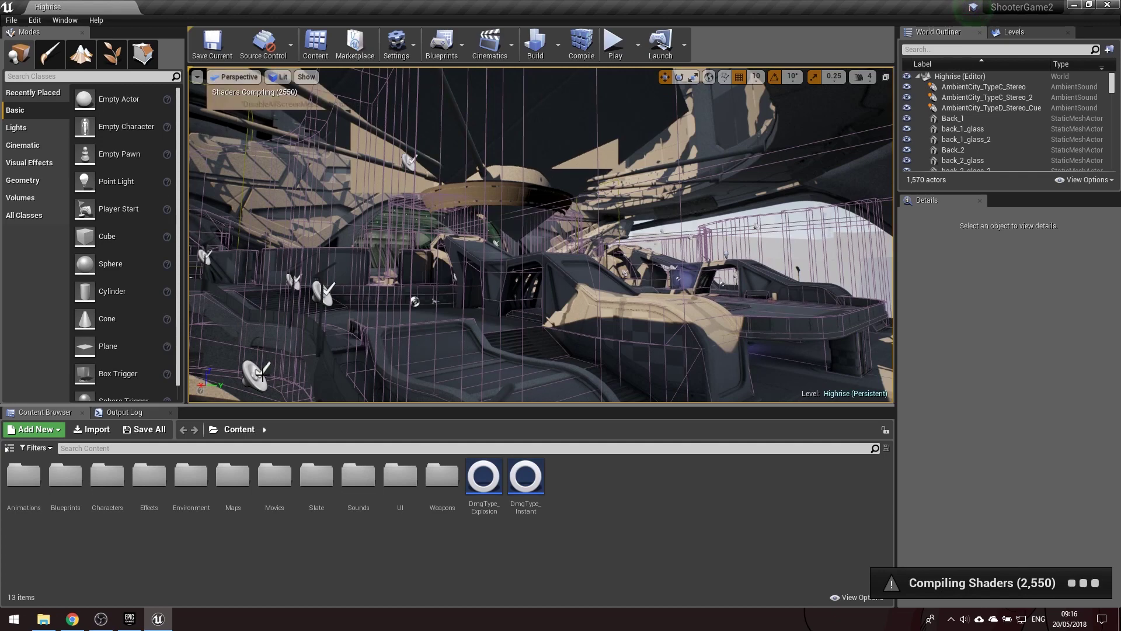
Fly the camera through the Highrise level's corridors, past the purple pillars and under the curved surface
{"action": "left_click_drag", "start_coordinate": [300, 388], "coordinate": [300, 368]}
{"action": "right_click_drag", "start_coordinate": [300, 368], "coordinate": [301, 350]}
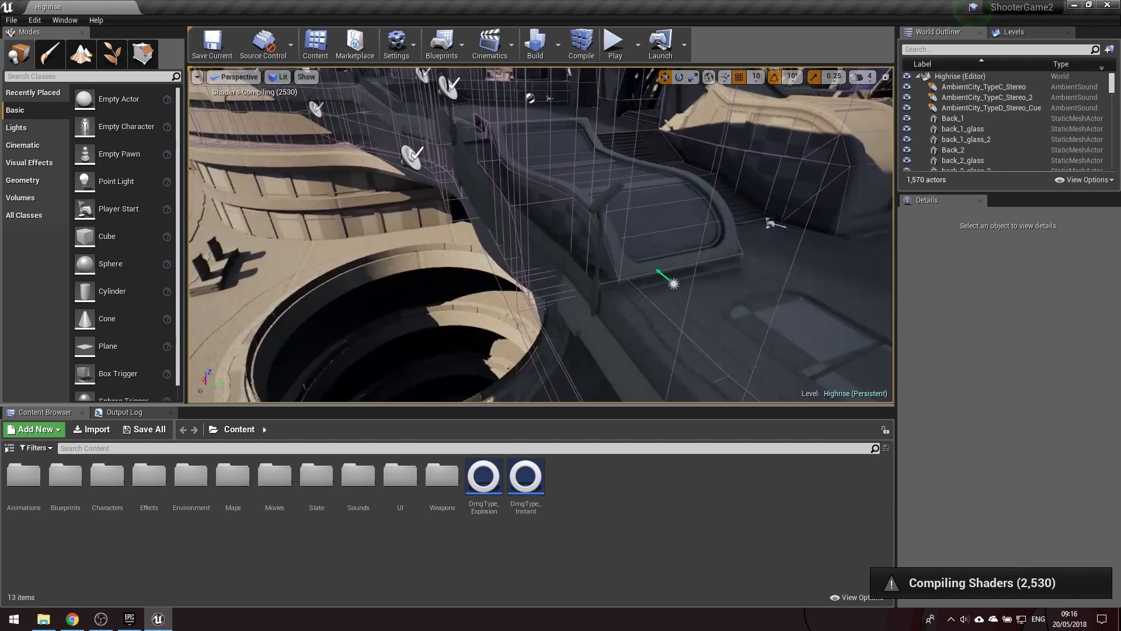
{"action": "mouse_move", "coordinate": [300, 351]}
{"action": "right_mouse_down"}
{"action": "mouse_move", "coordinate": [309, 345]}
{"action": "mouse_move", "coordinate": [310, 359]}
{"action": "right_mouse_up"}
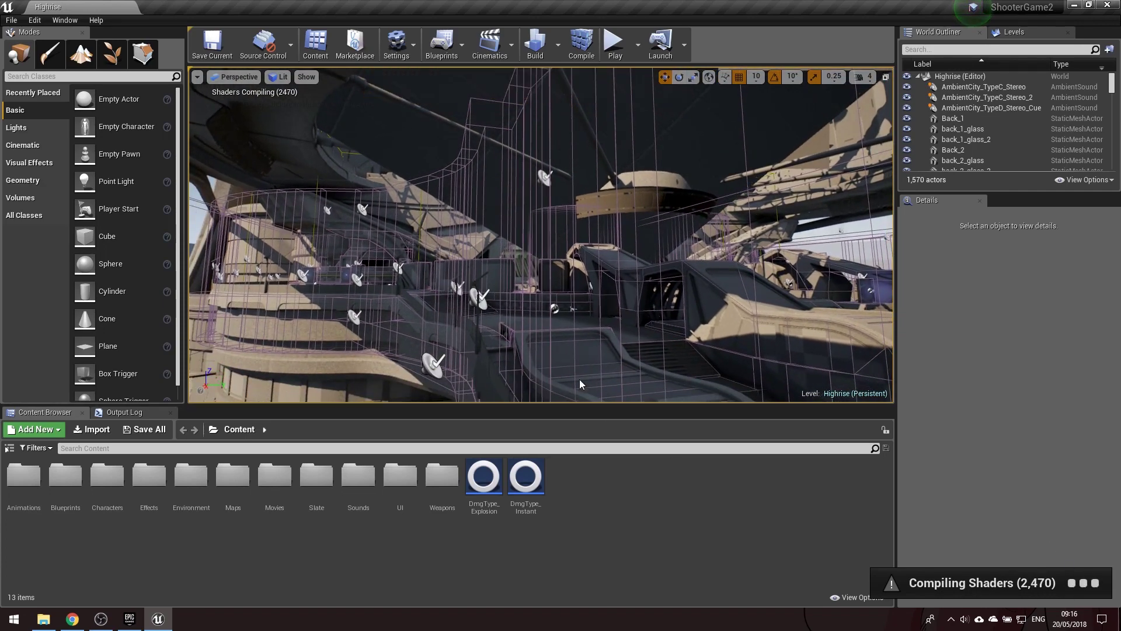
{"action": "right_click_drag", "start_coordinate": [309, 358], "coordinate": [373, 310]}
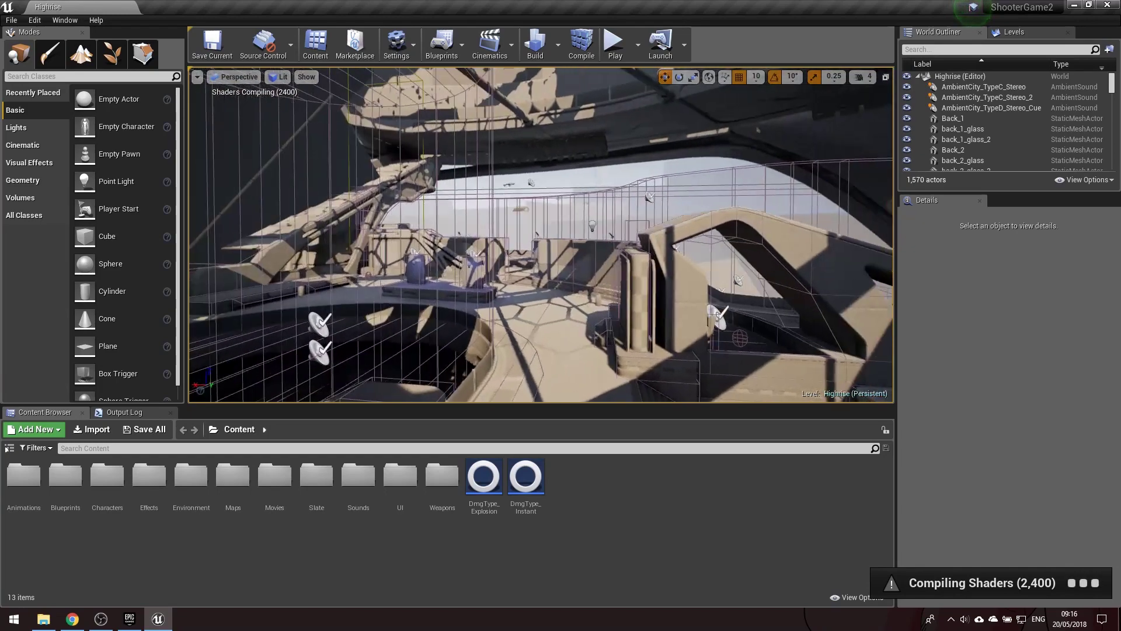
{"action": "right_click_drag", "start_coordinate": [509, 278], "coordinate": [434, 168]}
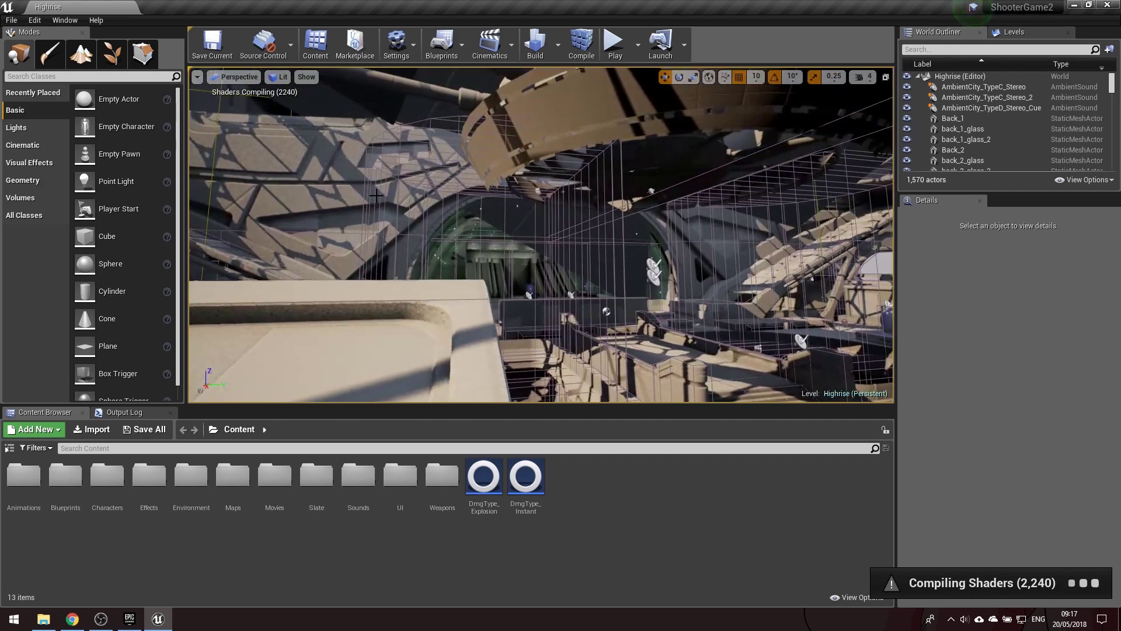
{"action": "right_click_drag", "start_coordinate": [501, 199], "coordinate": [526, 202]}
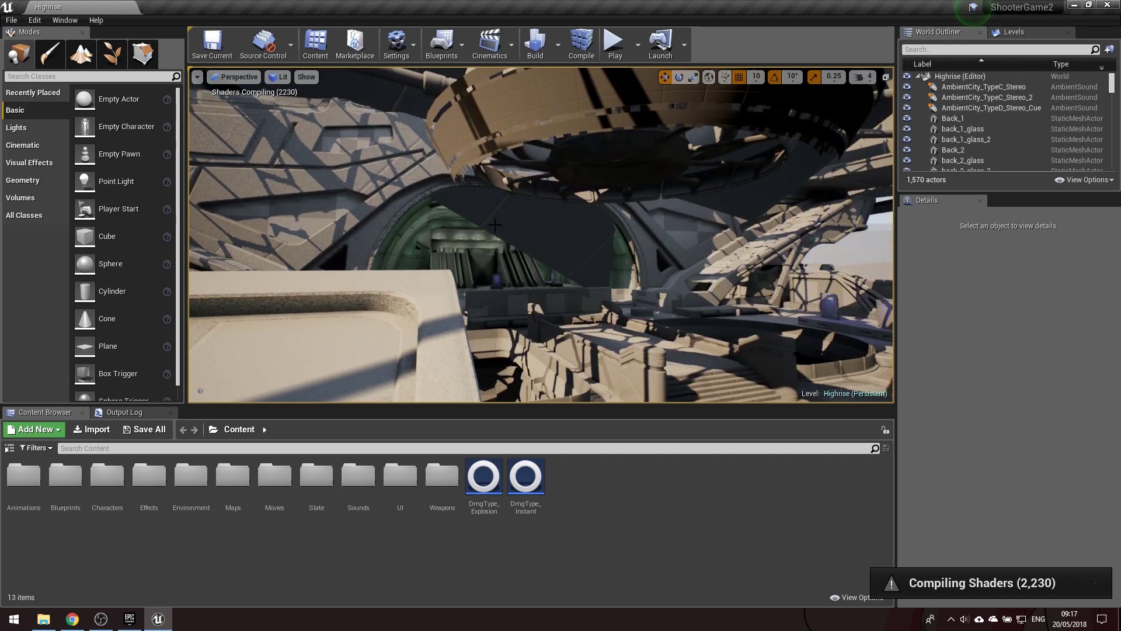
{"action": "right_click_drag", "start_coordinate": [525, 202], "coordinate": [479, 201]}
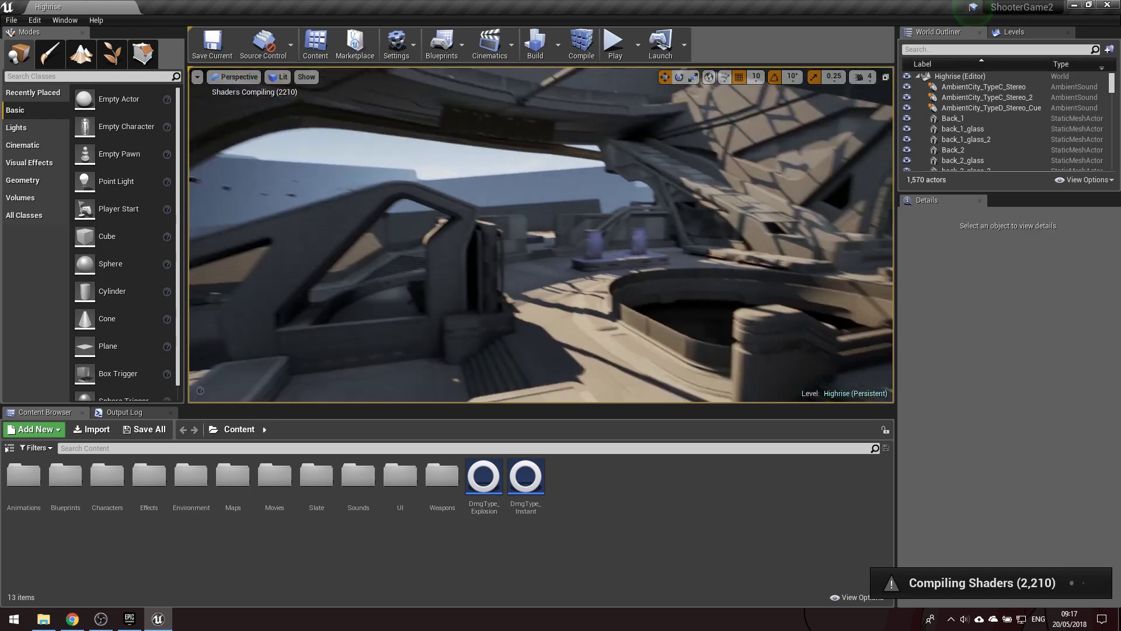
{"action": "right_click_drag", "start_coordinate": [479, 201], "coordinate": [475, 213]}
{"action": "right_click_drag", "start_coordinate": [541, 234], "coordinate": [540, 175]}
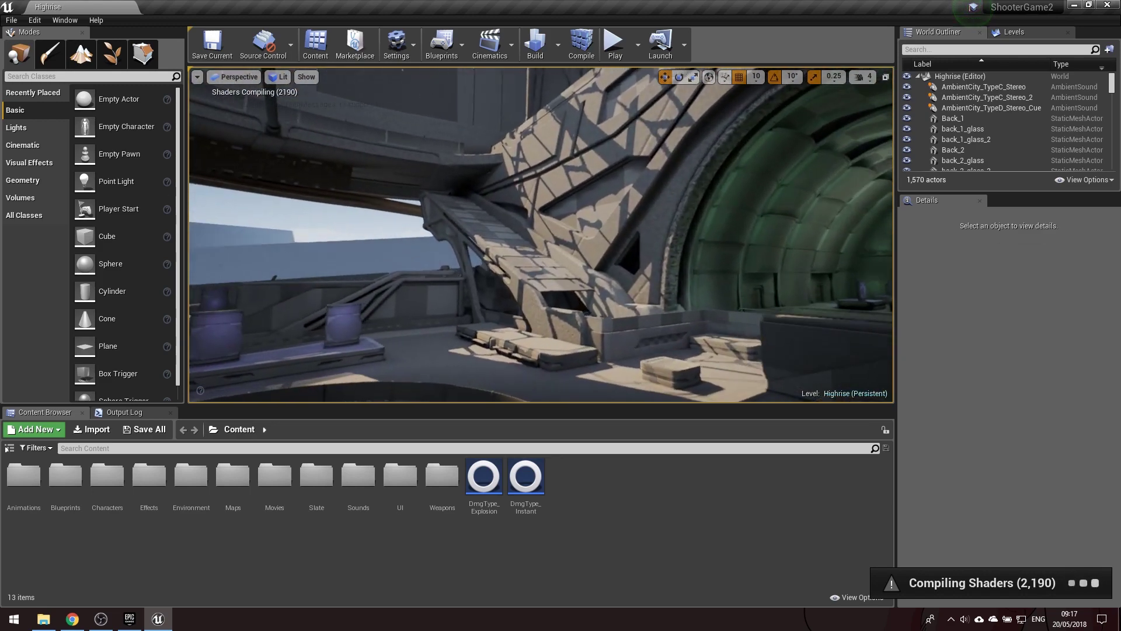
{"action": "right_click_drag", "start_coordinate": [540, 233], "coordinate": [541, 205]}
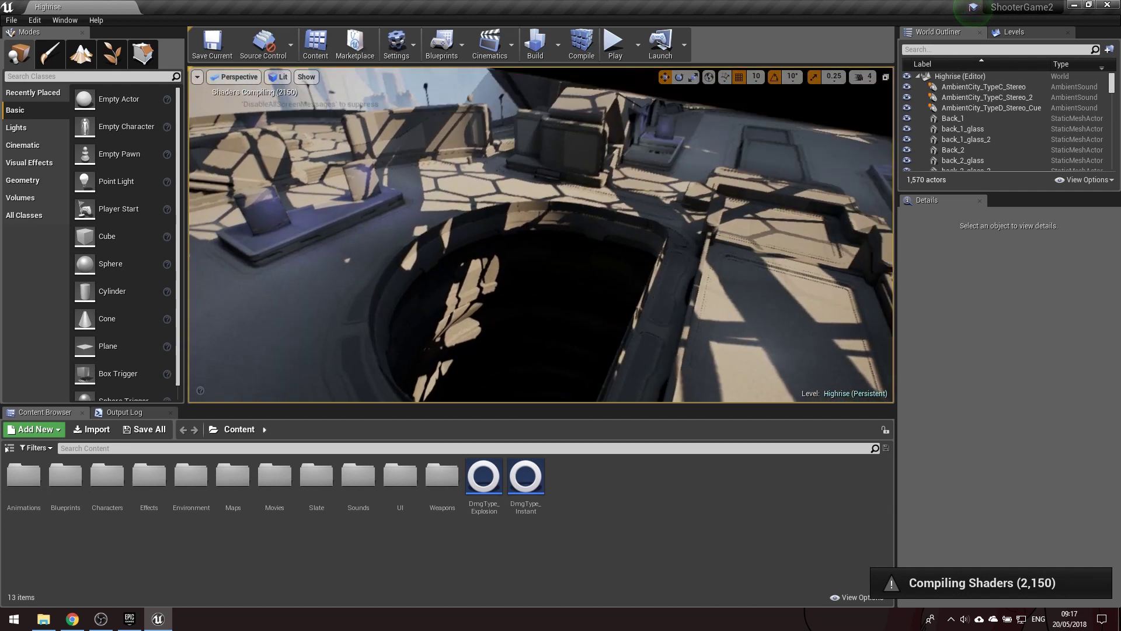
{"action": "left_click", "coordinate": [9, 448]}
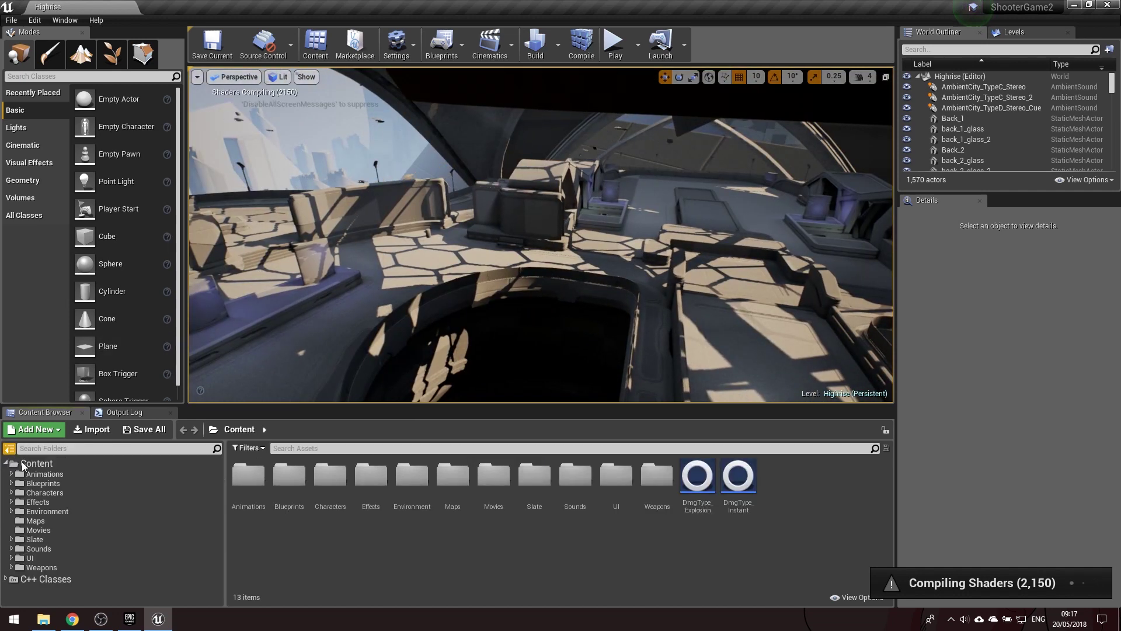
Browse to Content/Animations/FPP_Animations and open the FPP_LauncherReload animation for preview
{"action": "left_click", "coordinate": [300, 482]}
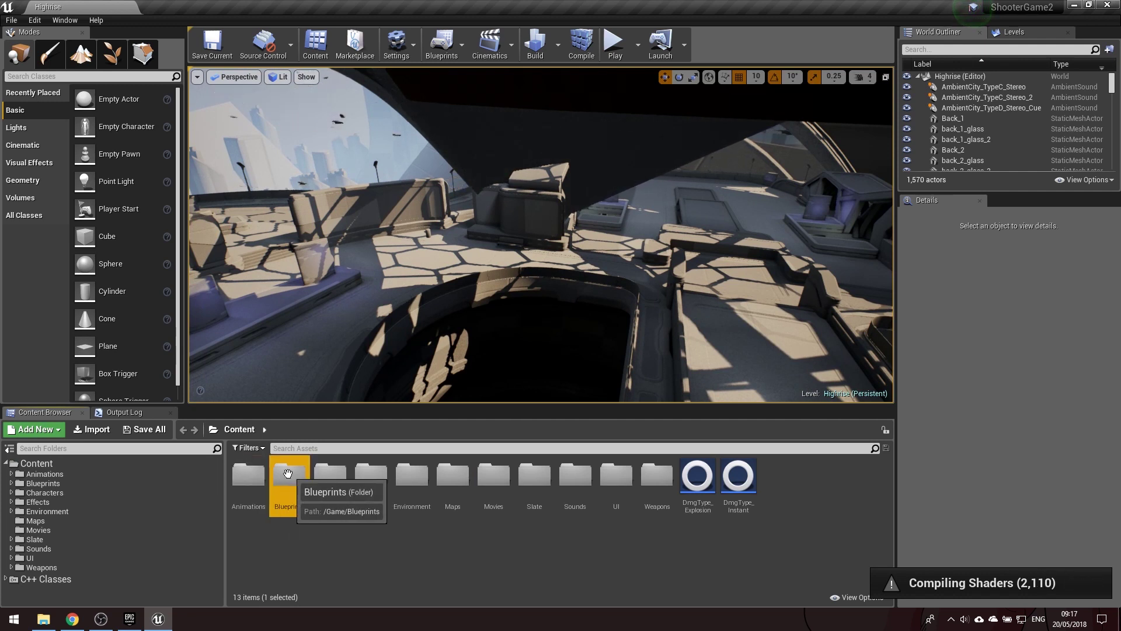
{"action": "left_click", "coordinate": [262, 473]}
{"action": "double_click", "coordinate": [251, 472]}
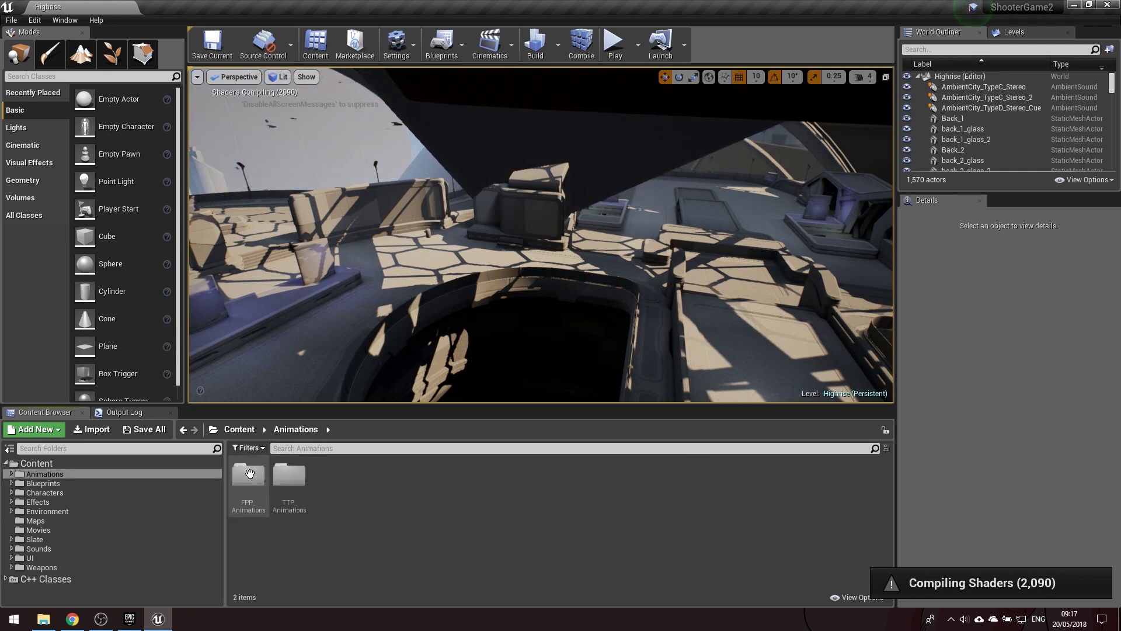
{"action": "double_click", "coordinate": [248, 474]}
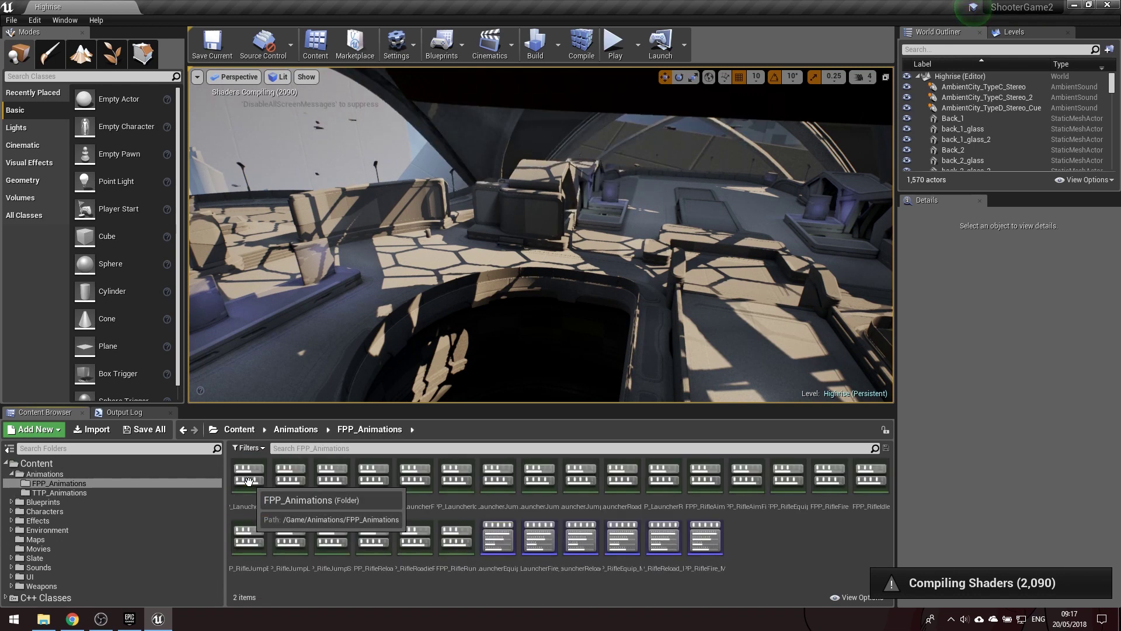
{"action": "left_click", "coordinate": [245, 473]}
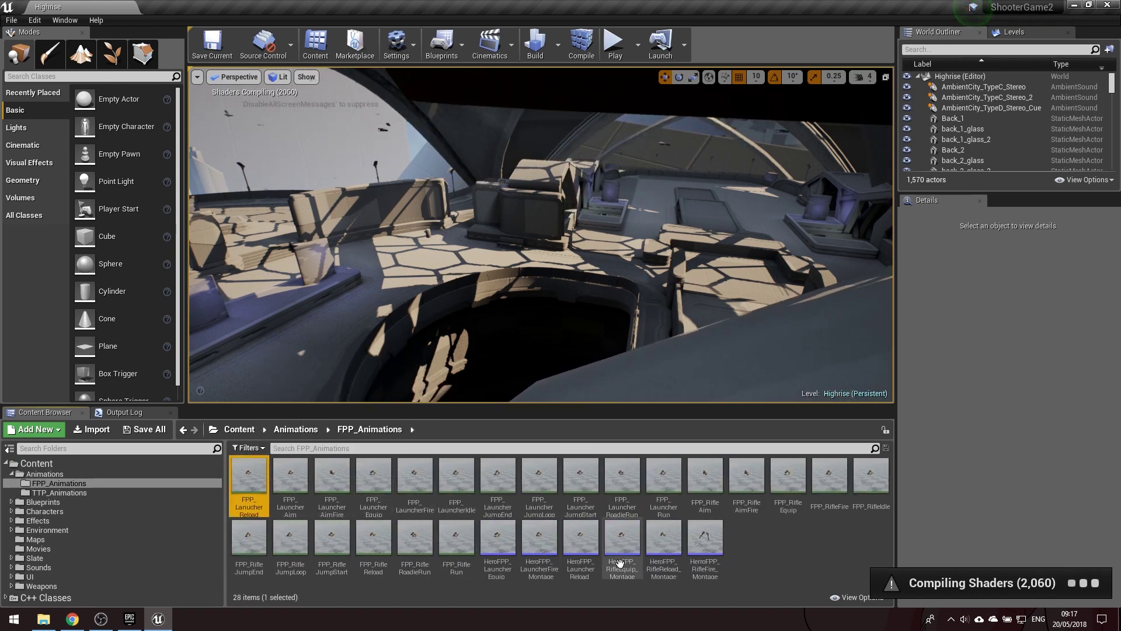
{"action": "left_click", "coordinate": [290, 540]}
{"action": "left_click", "coordinate": [293, 501]}
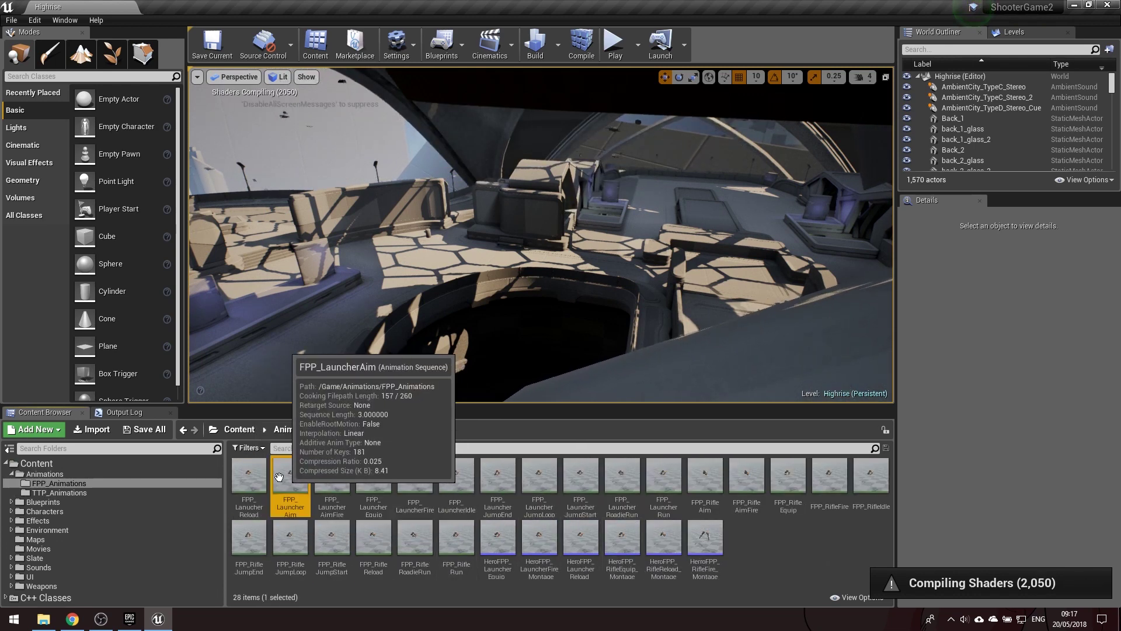
{"action": "double_click", "coordinate": [248, 475]}
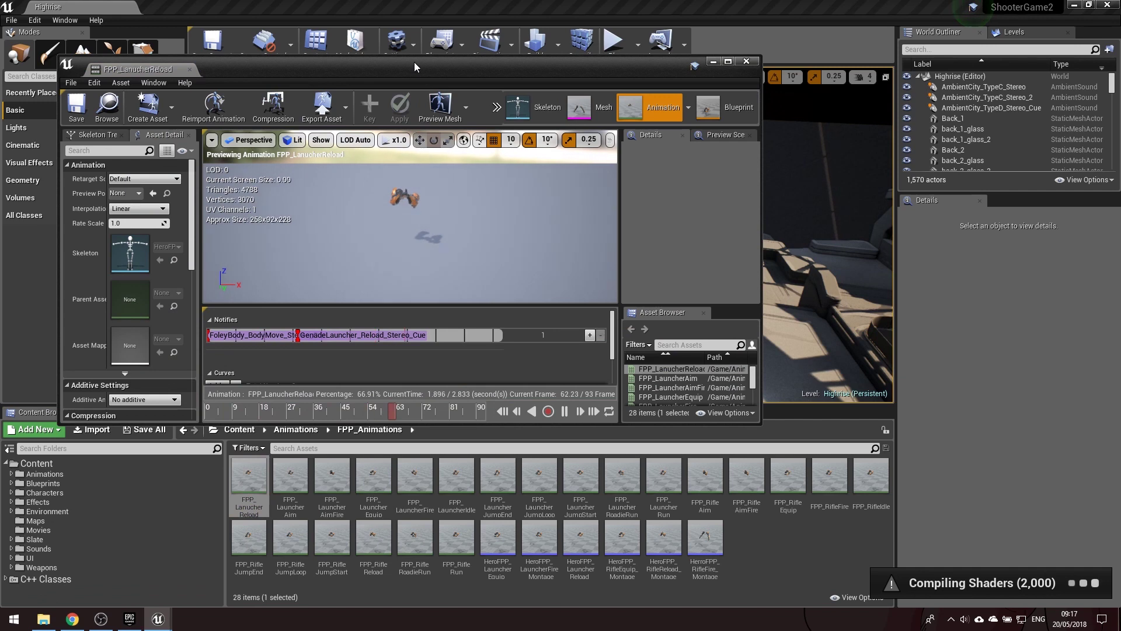
Maximize the animation editor and orbit the preview to view the arms from another angle
{"action": "double_click", "coordinate": [414, 62]}
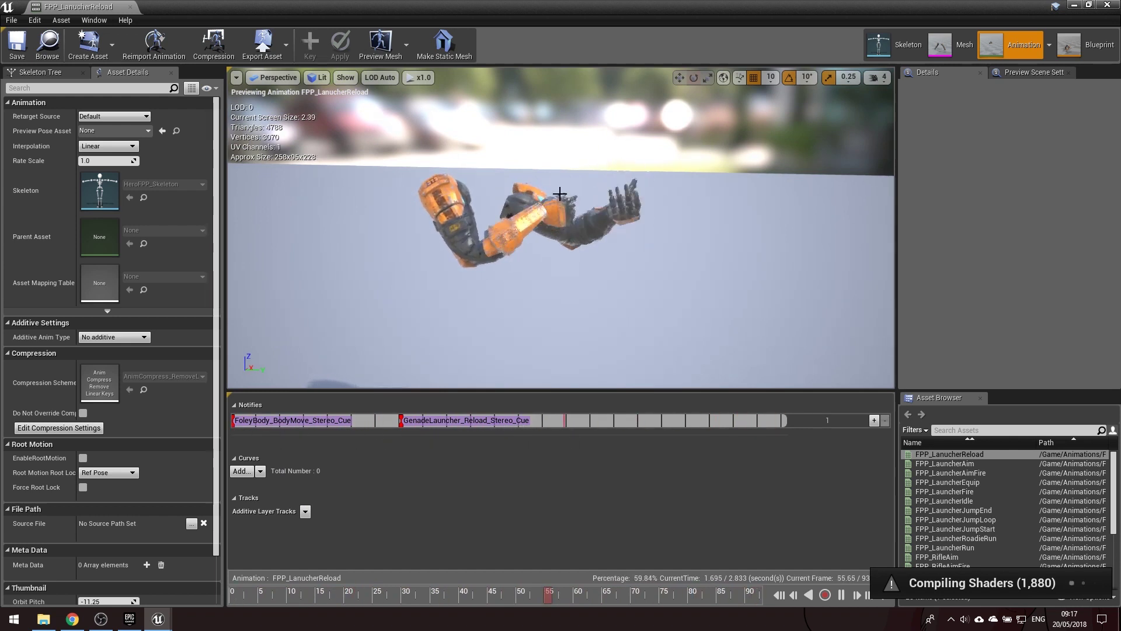
{"action": "right_click_drag", "start_coordinate": [562, 204], "coordinate": [562, 204]}
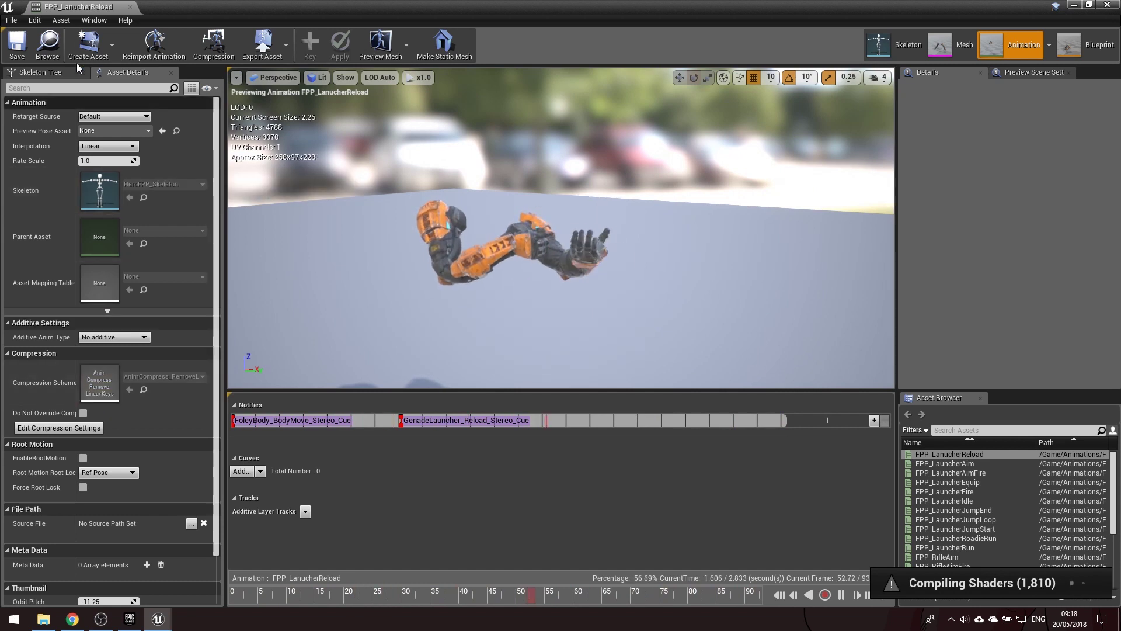
{"action": "scroll", "coordinate": [121, 296], "scroll_direction": "down", "scroll_amount": 2}
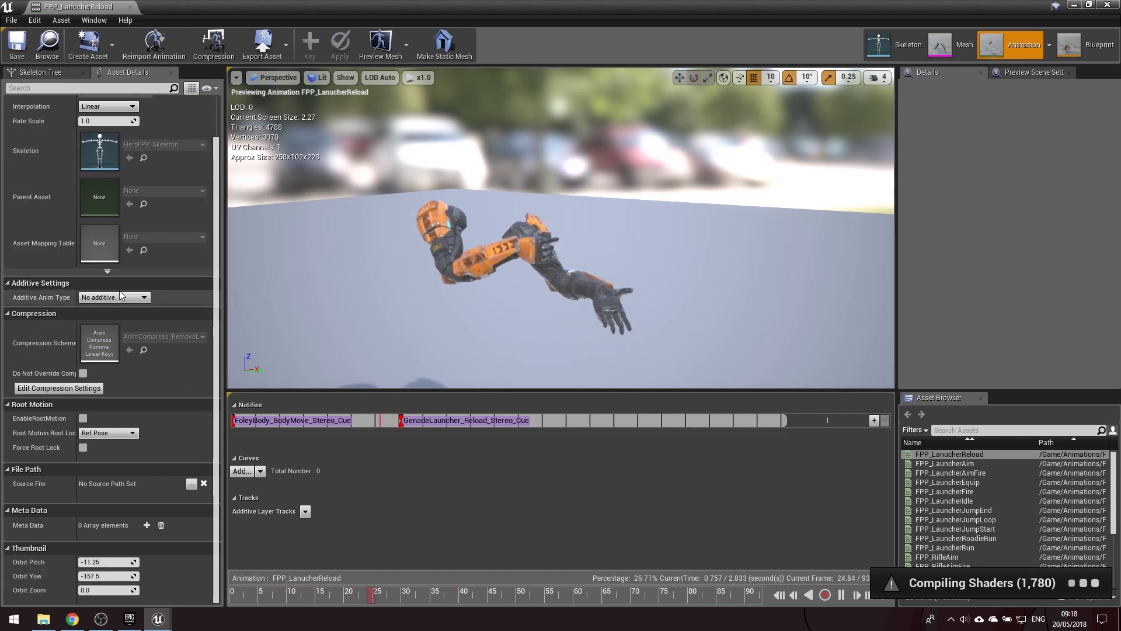
{"action": "scroll", "coordinate": [121, 296], "scroll_direction": "up", "scroll_amount": 2}
Preview FPP_LauncherAim, AimFire, Equip, Fire, Idle, JumpEnd and Run in turn
{"action": "left_click", "coordinate": [938, 464]}
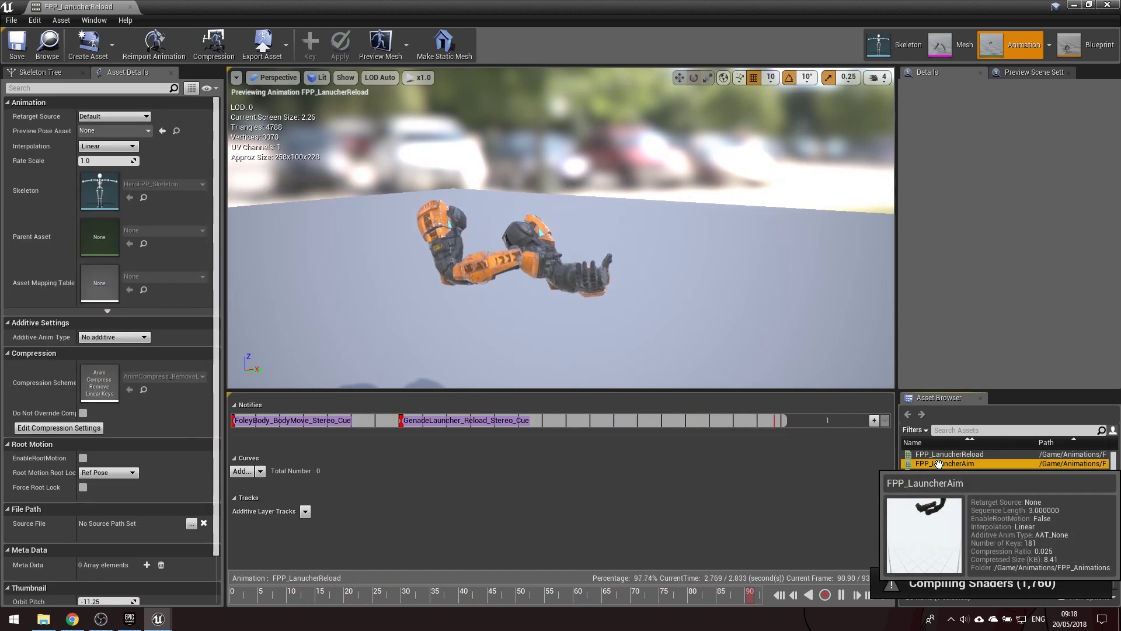
{"action": "double_click", "coordinate": [938, 463]}
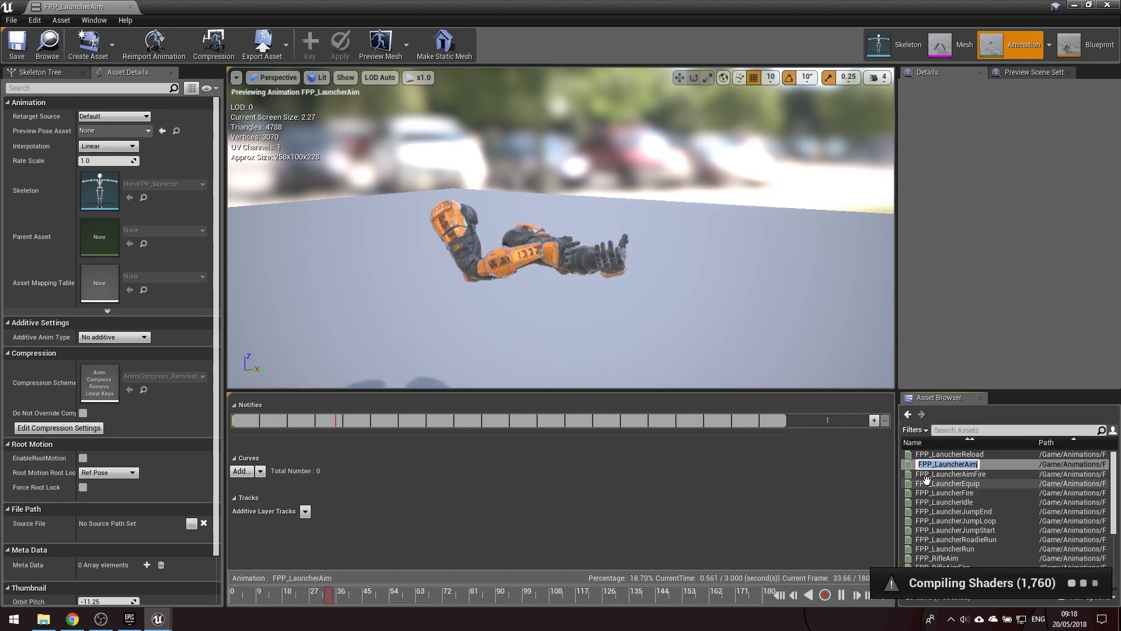
{"action": "left_click", "coordinate": [978, 472]}
{"action": "double_click", "coordinate": [978, 473]}
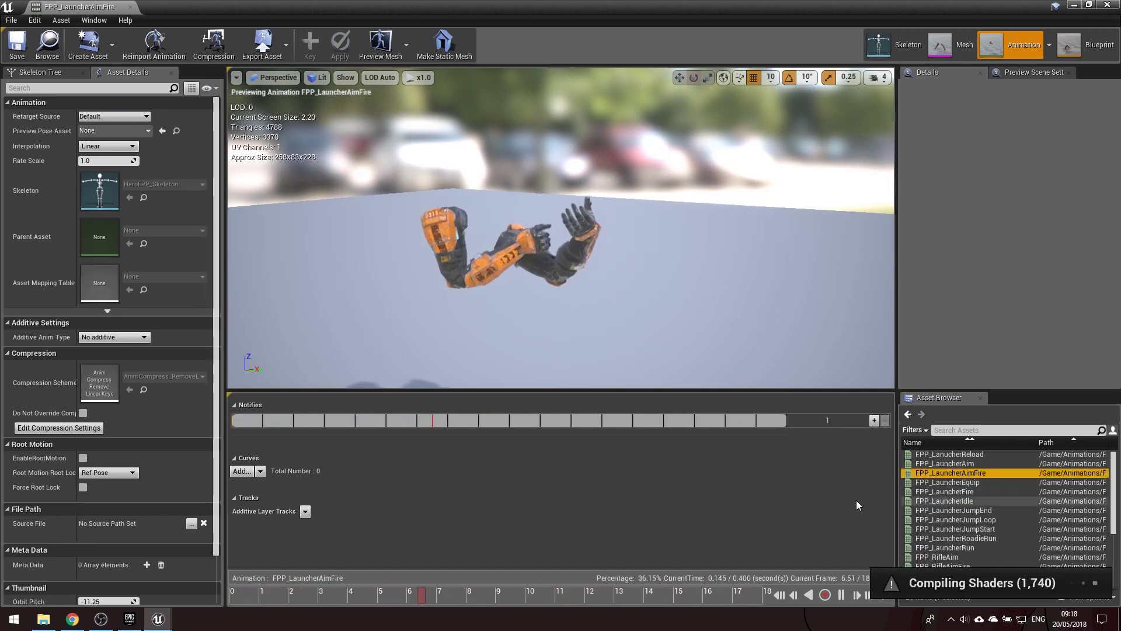
{"action": "double_click", "coordinate": [952, 482]}
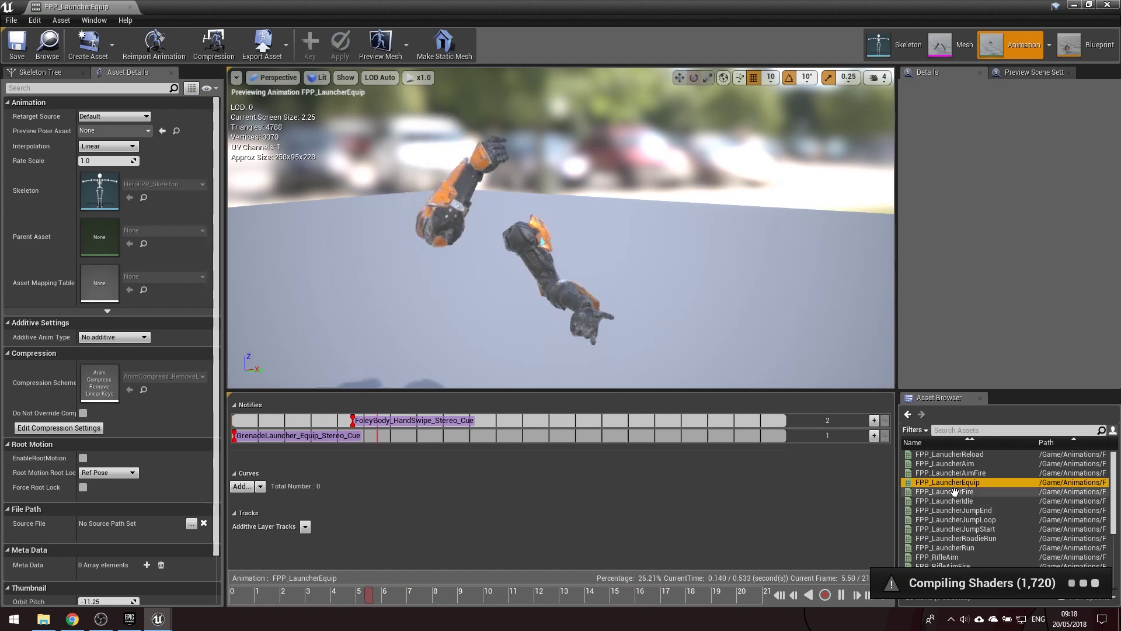
{"action": "double_click", "coordinate": [954, 492]}
{"action": "double_click", "coordinate": [946, 502]}
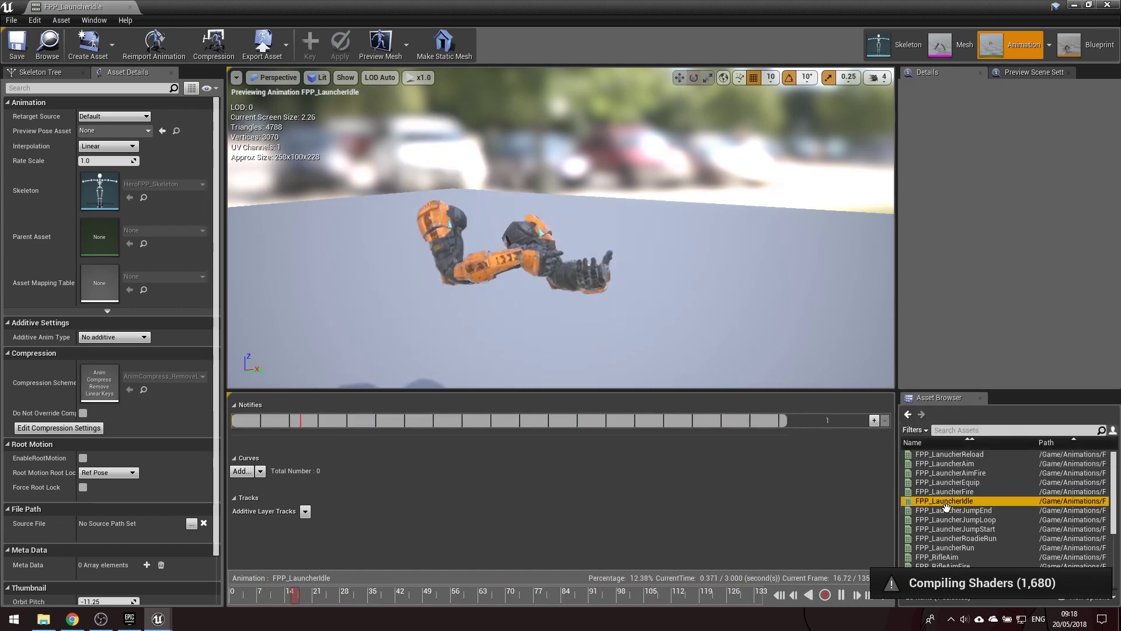
{"action": "double_click", "coordinate": [946, 510]}
{"action": "double_click", "coordinate": [939, 520]}
{"action": "double_click", "coordinate": [945, 547]}
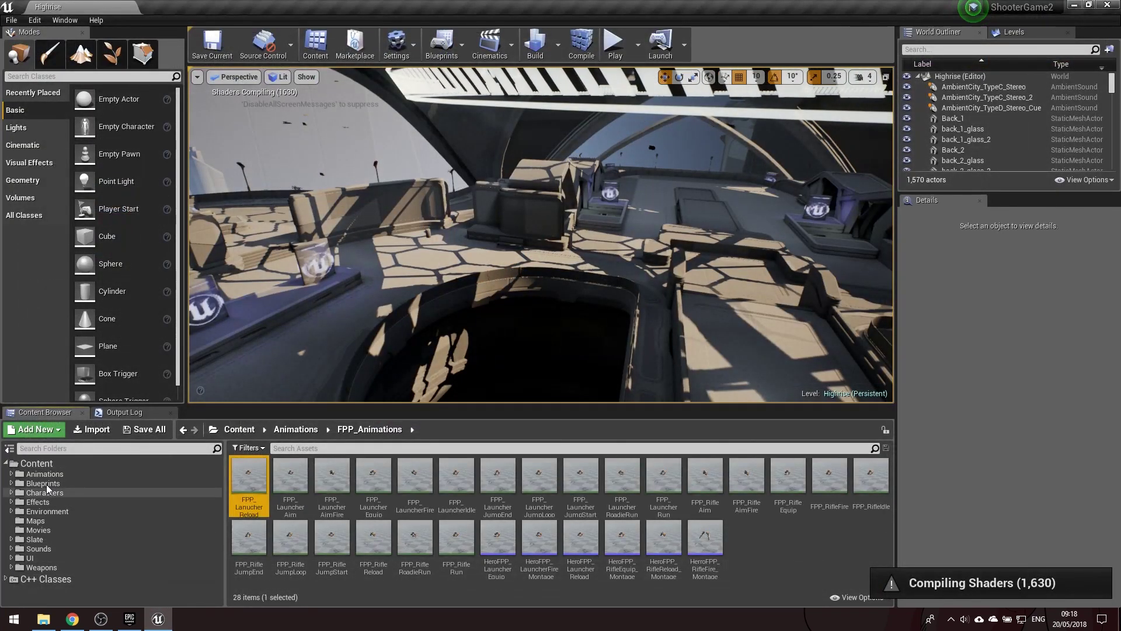
{"action": "left_click", "coordinate": [51, 476]}
Open Content/Blueprints/Pawns in the Content Browser and open the BotPawn blueprint
{"action": "left_click", "coordinate": [53, 483]}
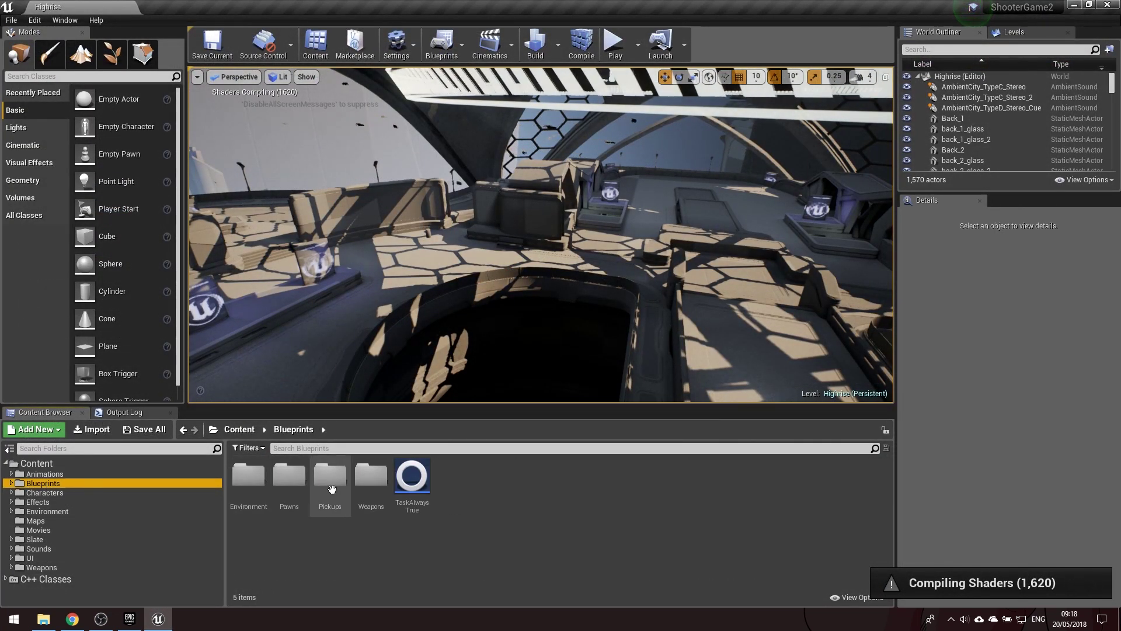
{"action": "left_click", "coordinate": [412, 476]}
{"action": "left_click", "coordinate": [248, 474]}
{"action": "left_click", "coordinate": [306, 478]}
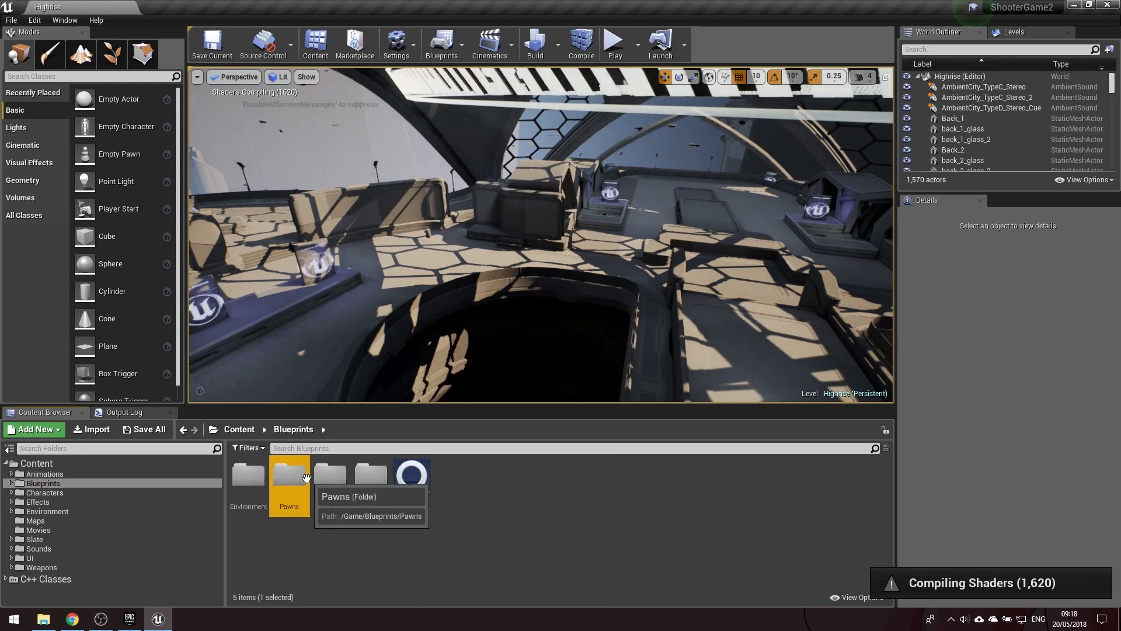
{"action": "double_click", "coordinate": [306, 478]}
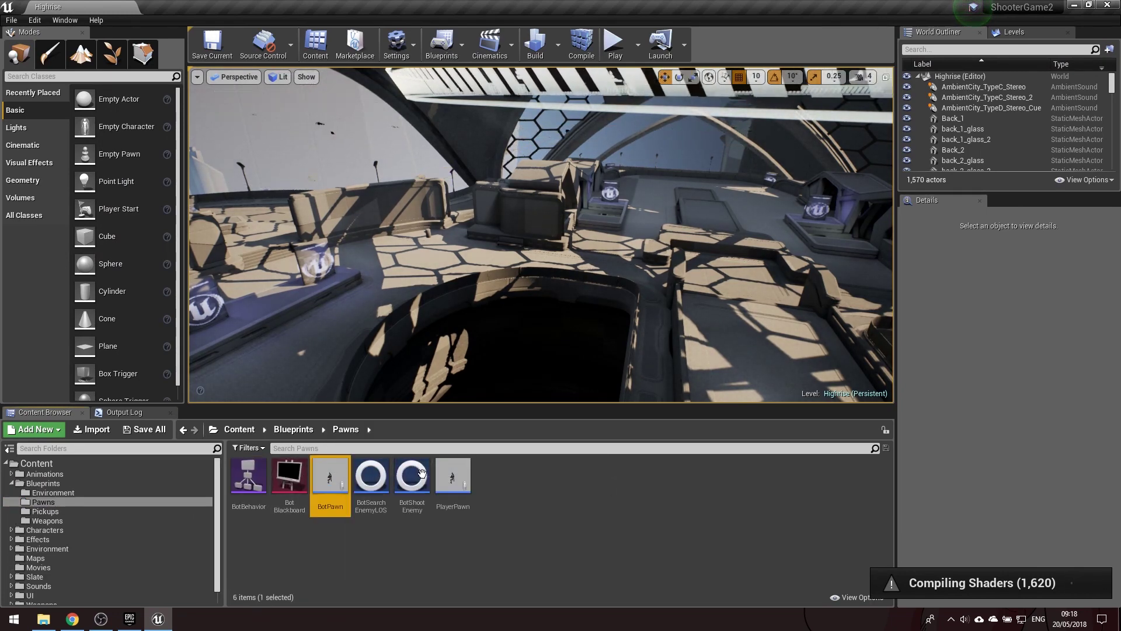
{"action": "left_click_drag", "start_coordinate": [329, 476], "coordinate": [390, 473]}
{"action": "left_click", "coordinate": [371, 525]}
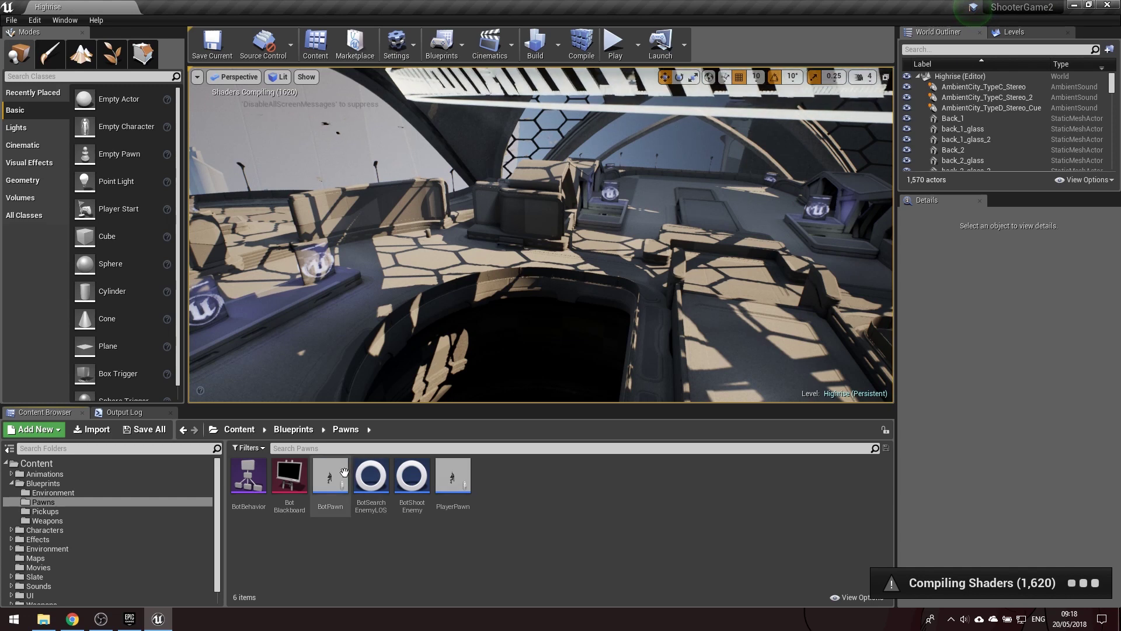
{"action": "double_click", "coordinate": [336, 474]}
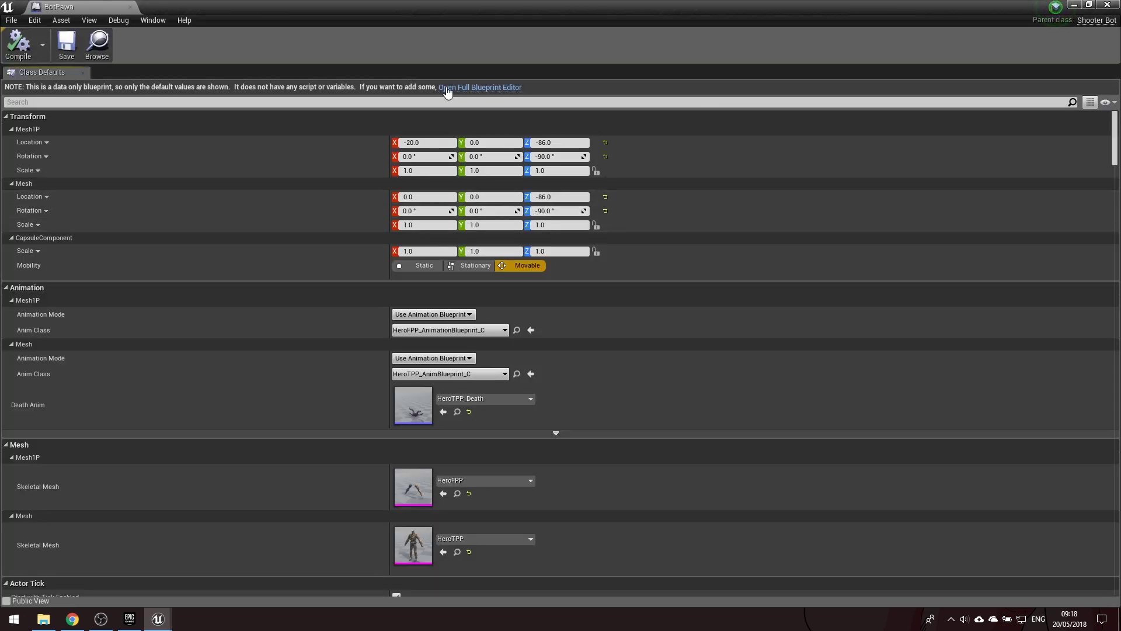
Open BotPawn in the full Blueprint Editor and show its Viewport 3D preview
{"action": "left_click", "coordinate": [448, 88]}
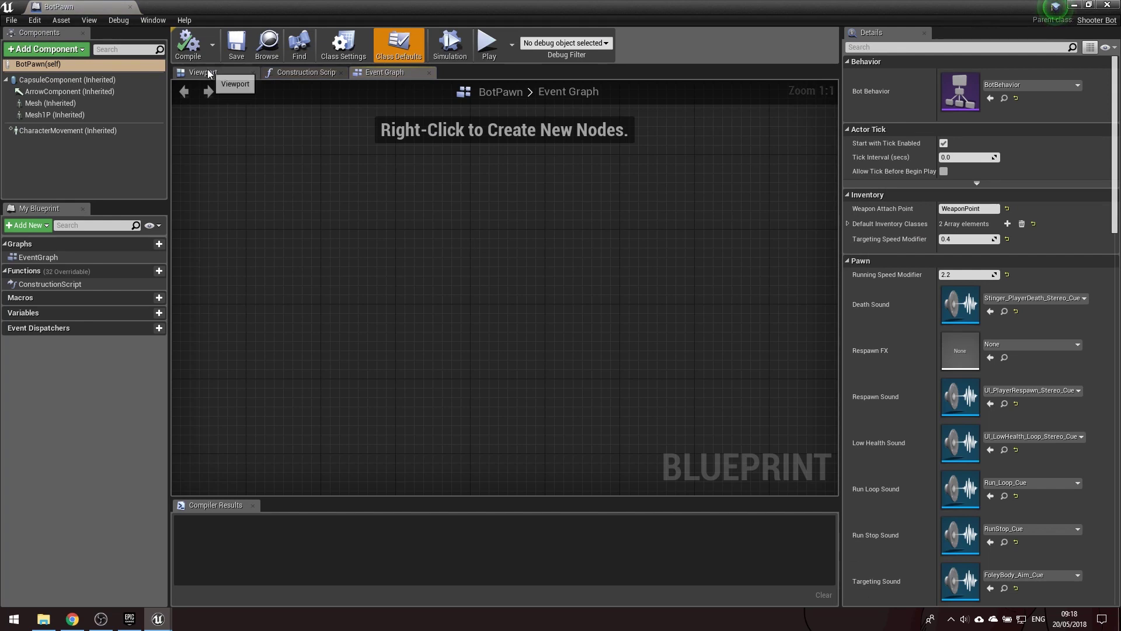
{"action": "left_click", "coordinate": [209, 73]}
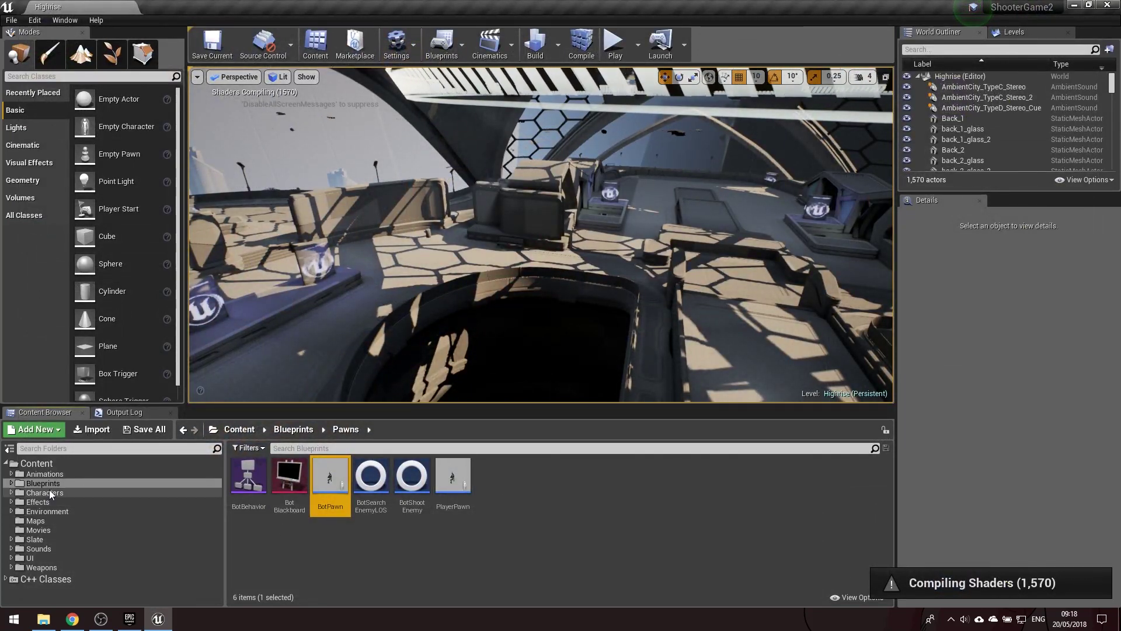
Open the Characters/HeroFPP folder and inspect its animation blueprint and mesh assets
{"action": "left_click", "coordinate": [51, 494]}
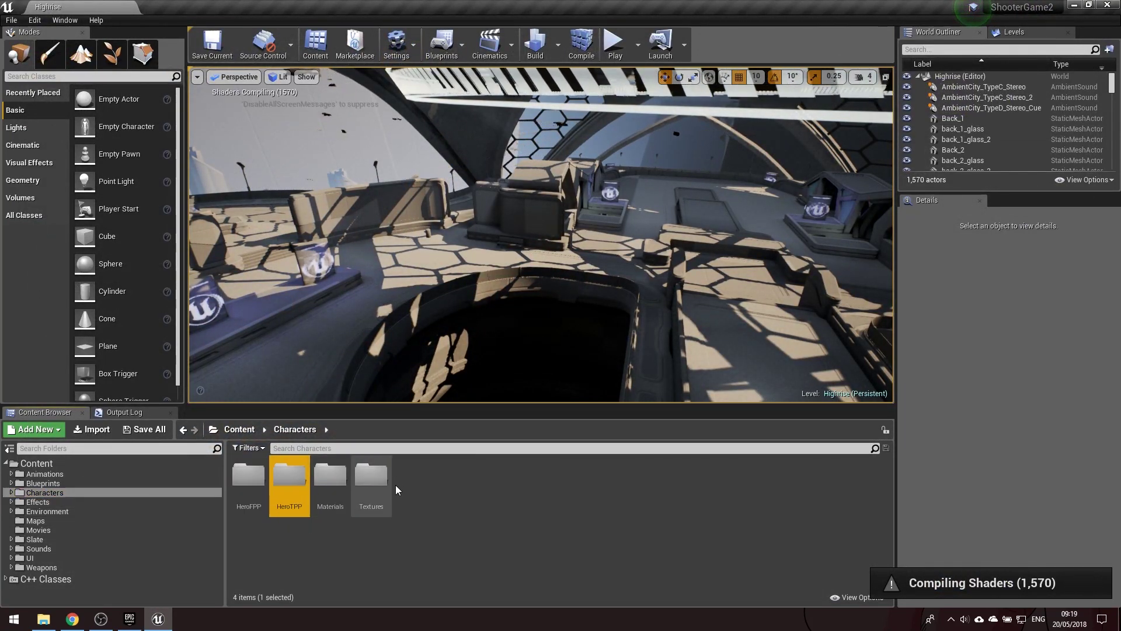
{"action": "double_click", "coordinate": [255, 481]}
{"action": "left_click", "coordinate": [276, 498]}
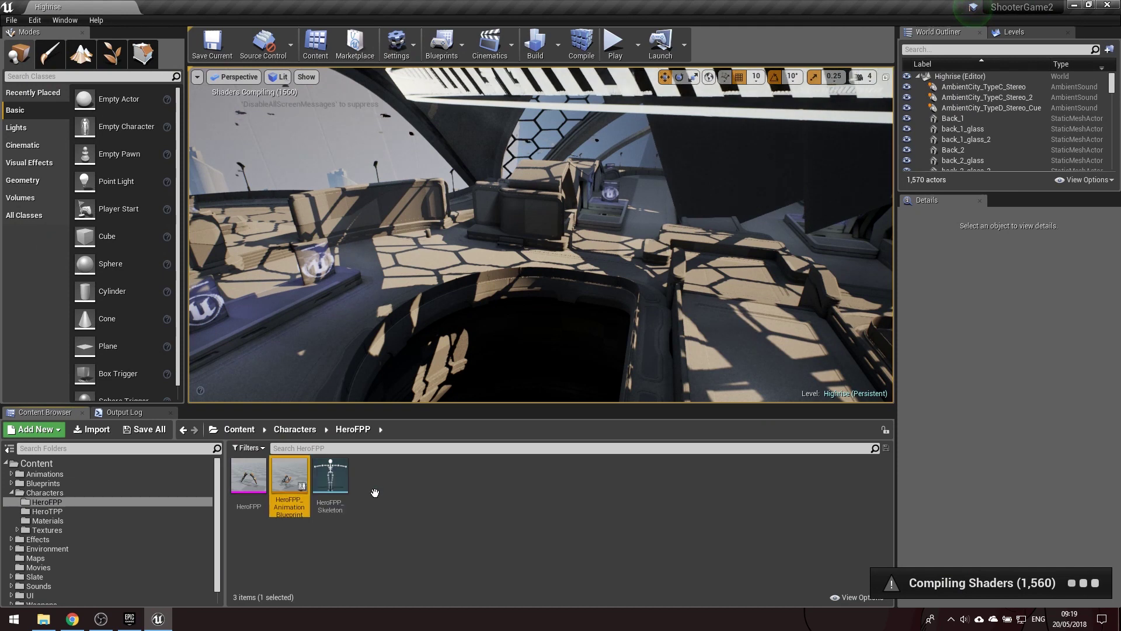
{"action": "left_click", "coordinate": [249, 476]}
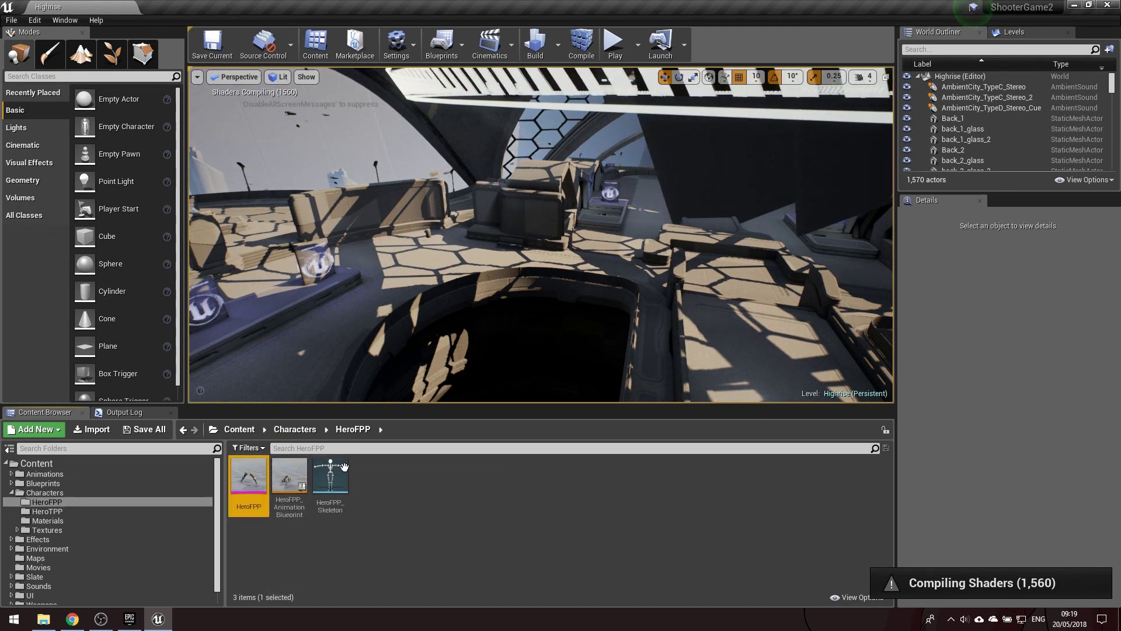
Preview the HeroTPP_AimOffsets blend space, close it, and show the Characters/Textures folder
{"action": "left_click", "coordinate": [42, 511]}
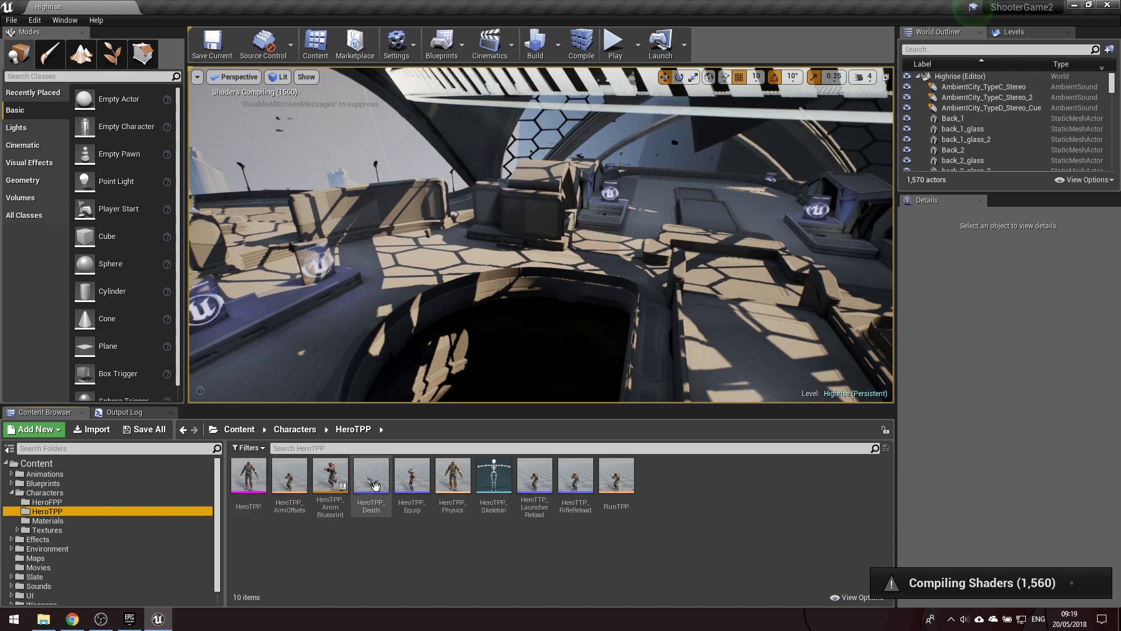
{"action": "double_click", "coordinate": [291, 473]}
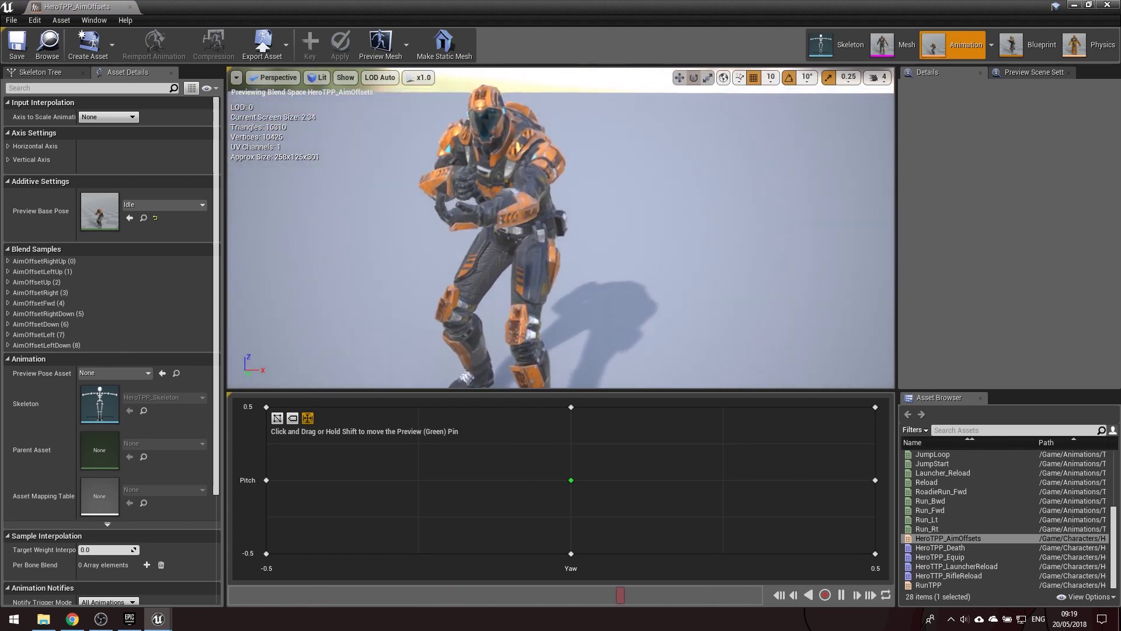
{"action": "left_click", "coordinate": [131, 7]}
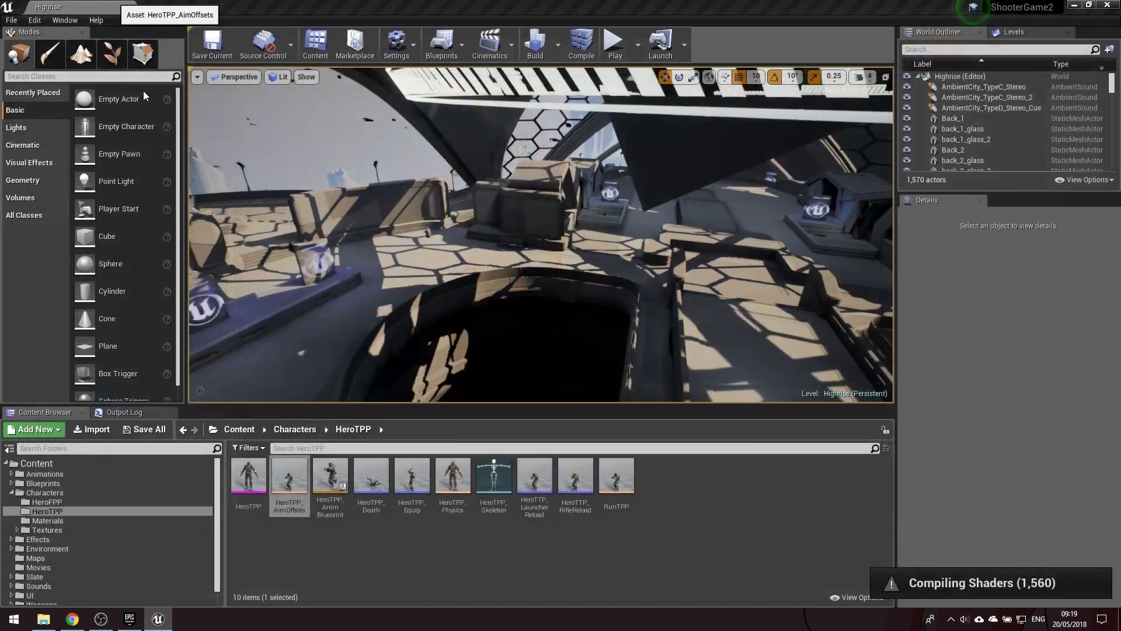
{"action": "left_click", "coordinate": [48, 529]}
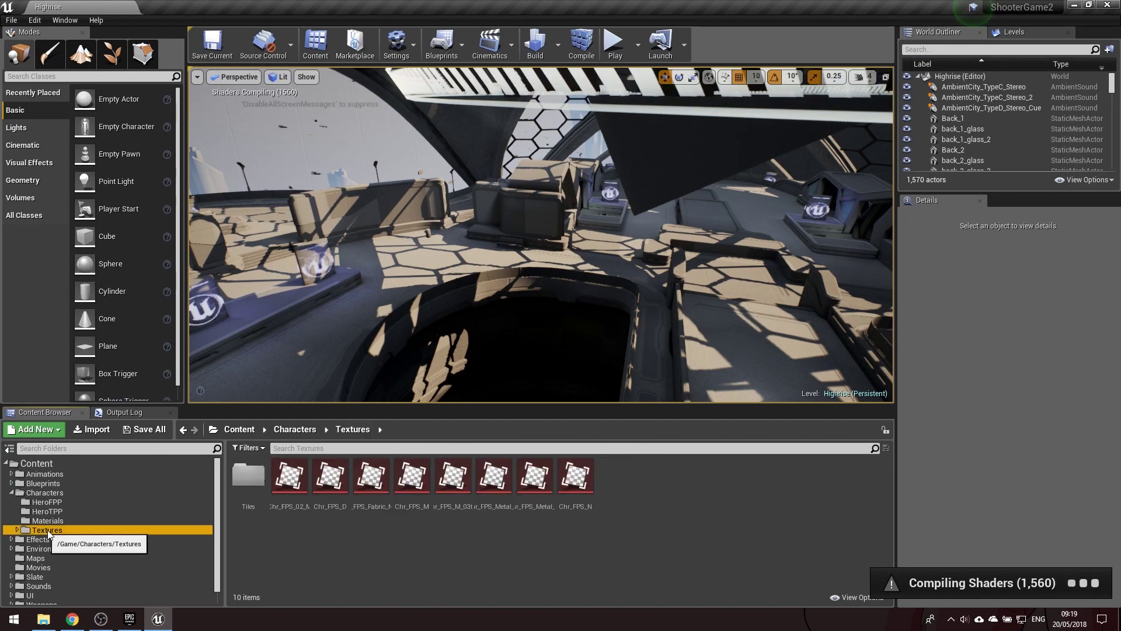
View the Chr_FPS_02_M and Chr_FPS_D textures, then fly the camera toward the platform
{"action": "double_click", "coordinate": [289, 484]}
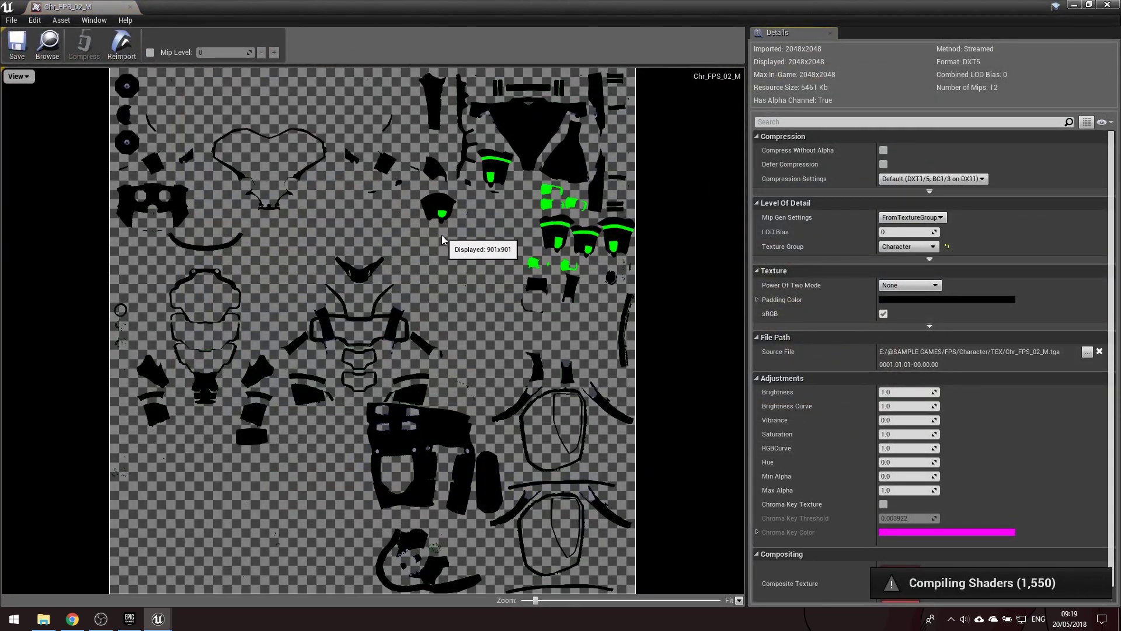
{"action": "left_click", "coordinate": [129, 7]}
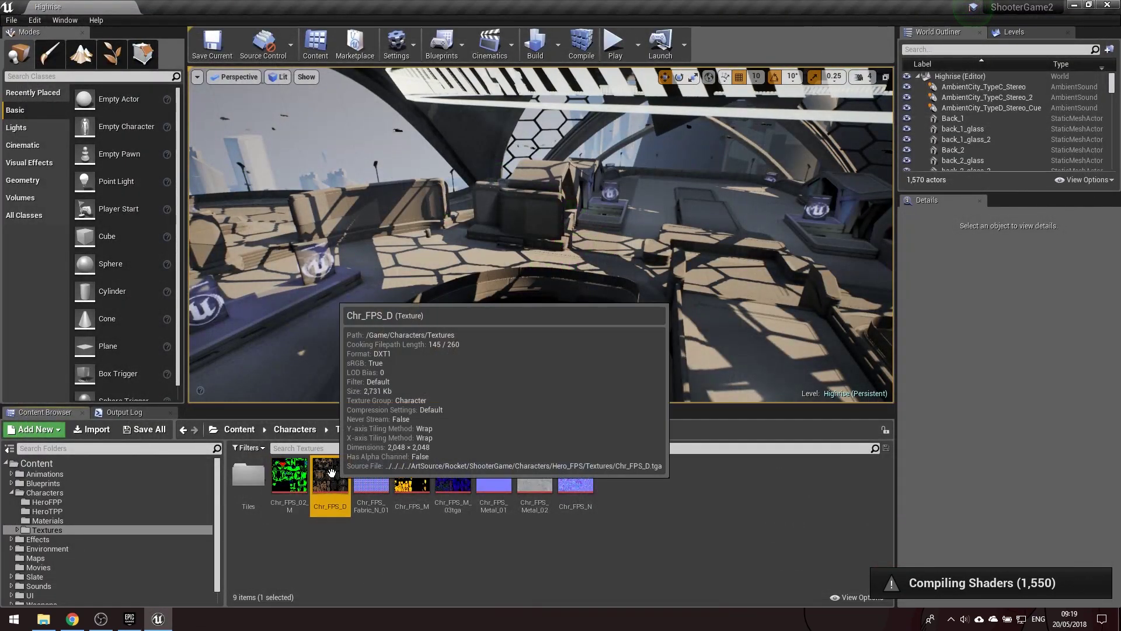
{"action": "double_click", "coordinate": [325, 501]}
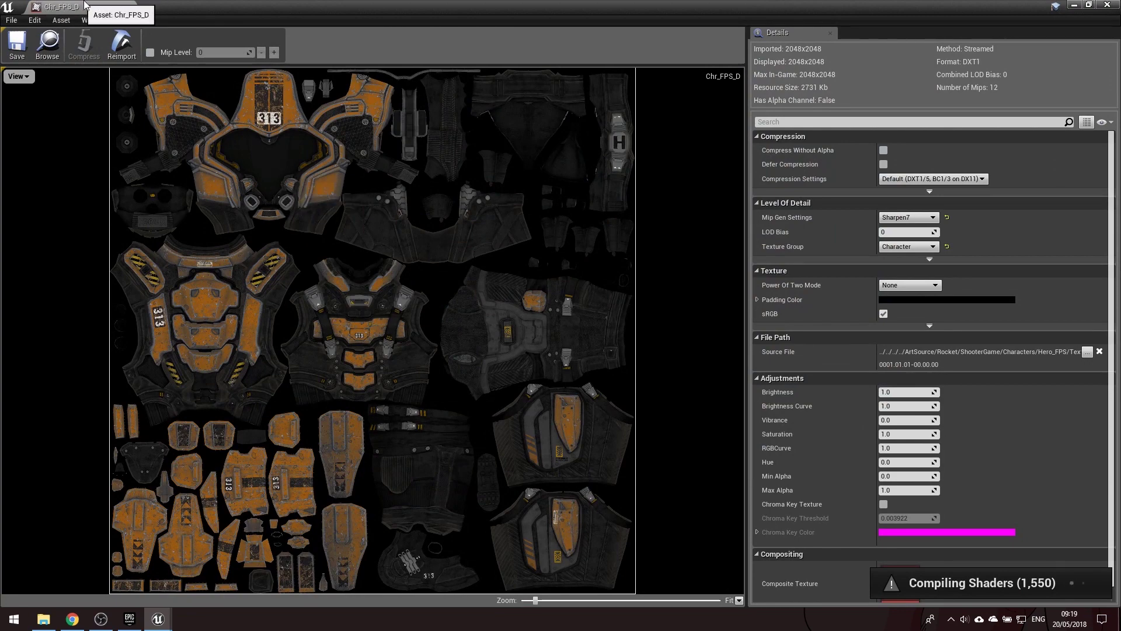
{"action": "left_click", "coordinate": [85, 5]}
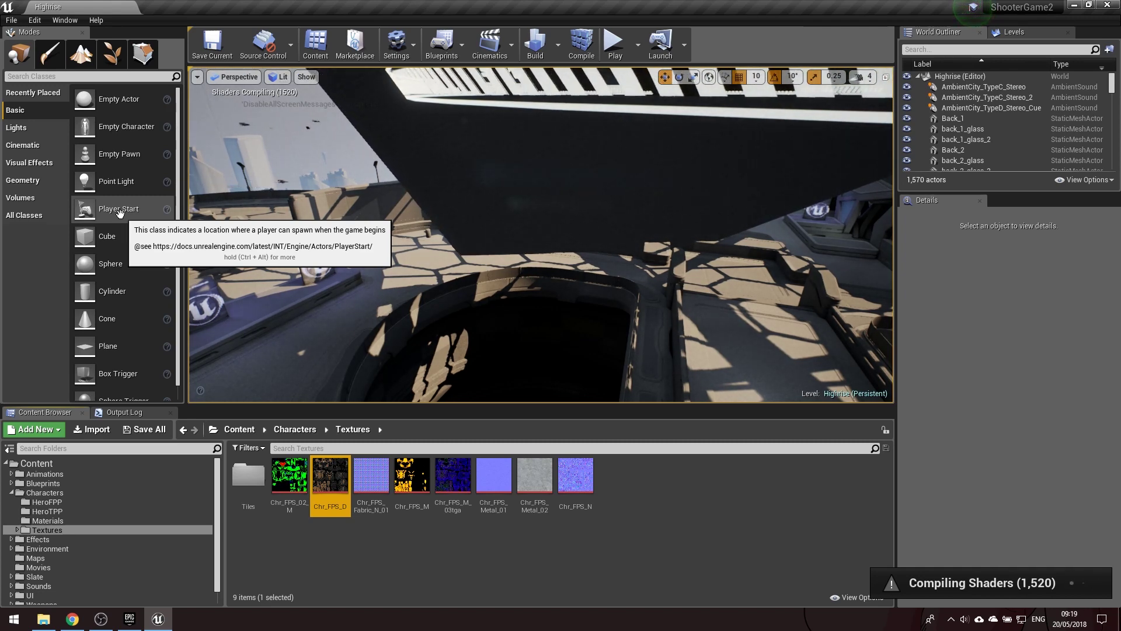
{"action": "right_click_drag", "start_coordinate": [216, 296], "coordinate": [222, 327]}
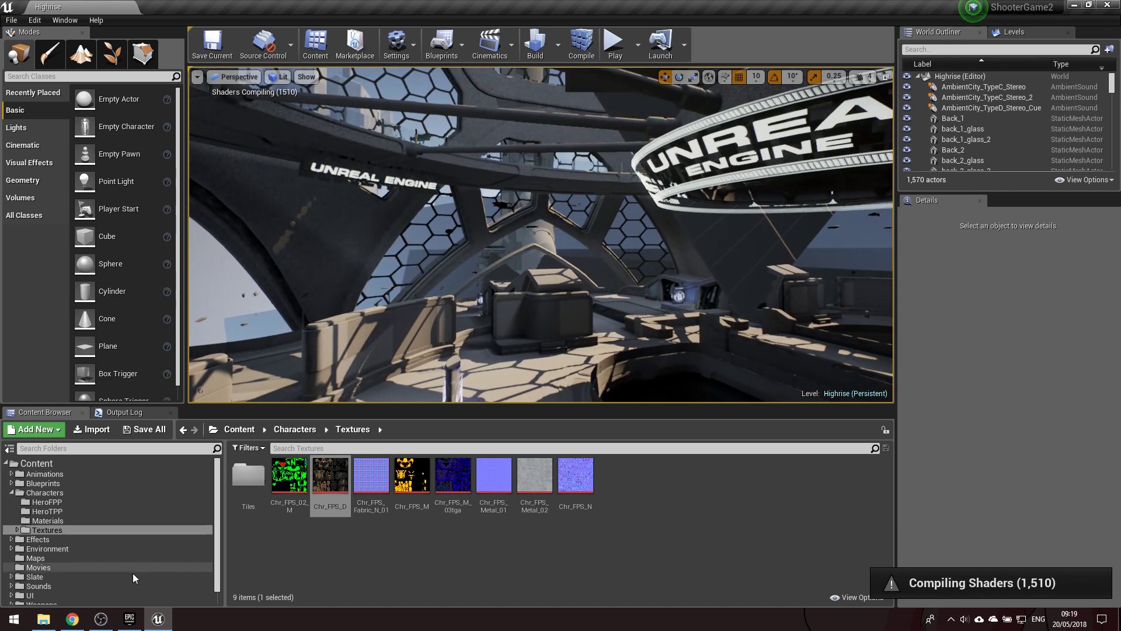
{"action": "left_click", "coordinate": [130, 619]}
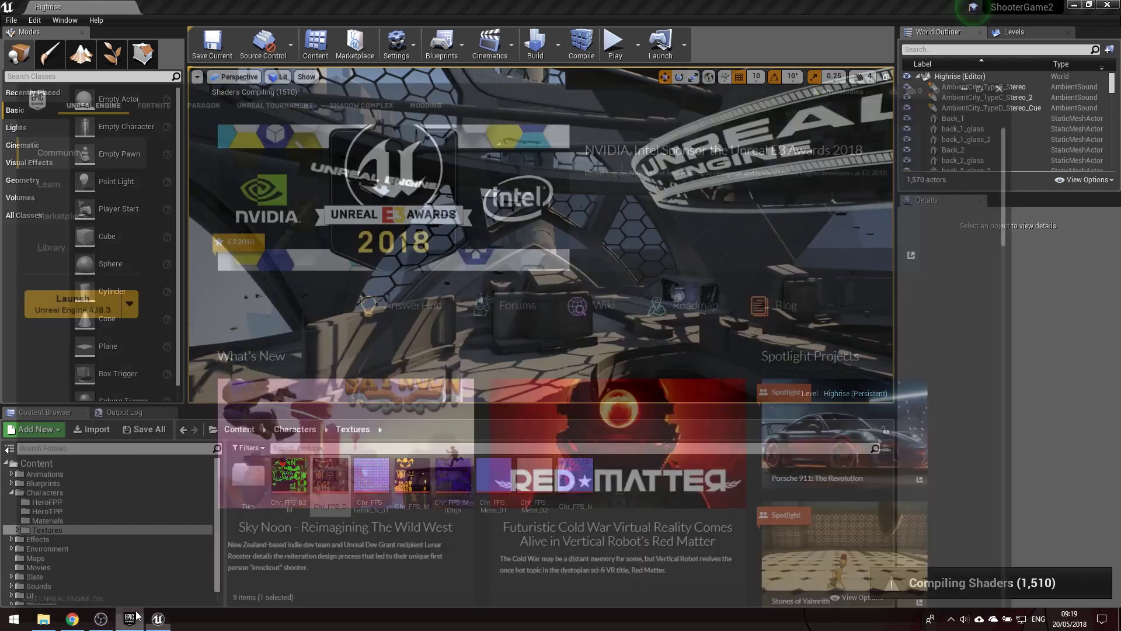
Scroll through the Learn page samples like Sun Temple and Elemental Demo, then return to the editor
{"action": "left_click", "coordinate": [60, 125]}
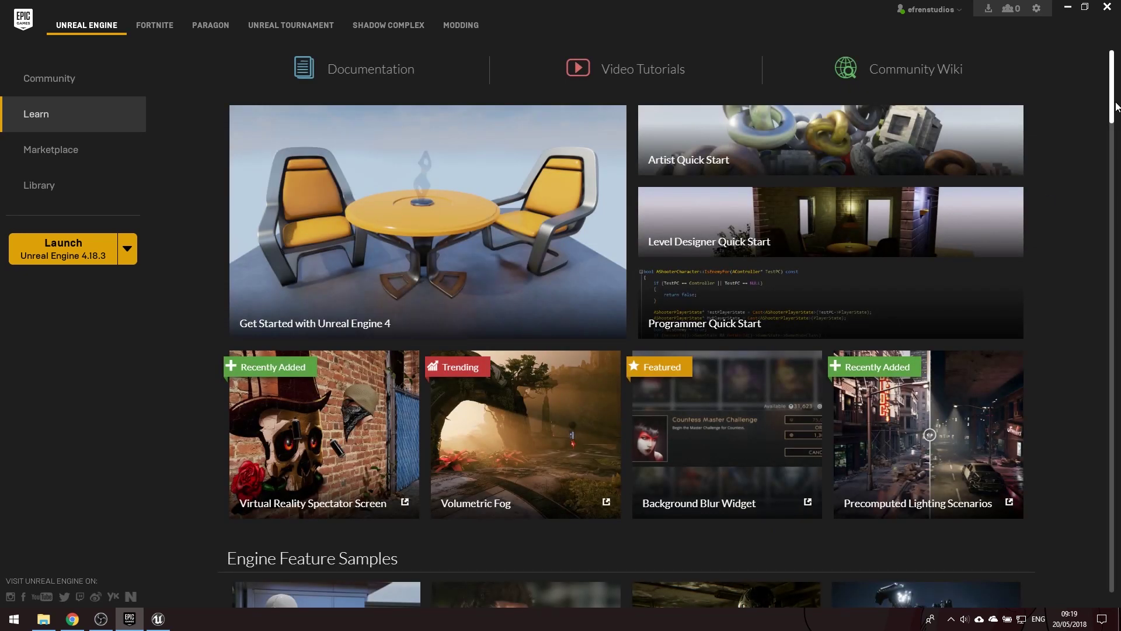
{"action": "left_click_drag", "start_coordinate": [1115, 107], "coordinate": [1112, 277]}
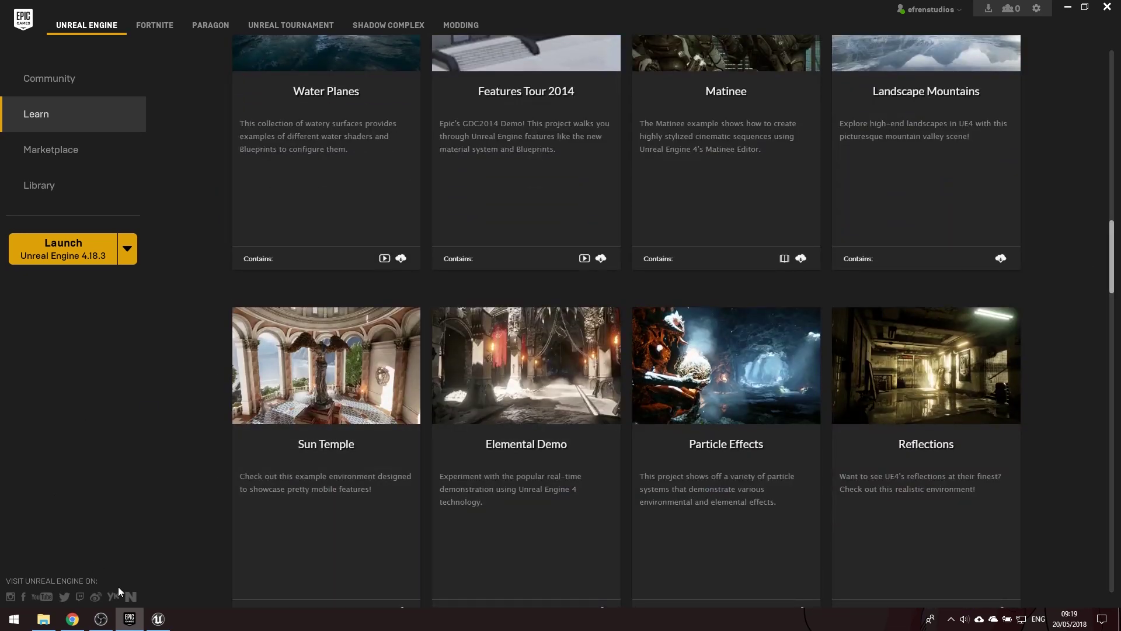
{"action": "left_click", "coordinate": [159, 621]}
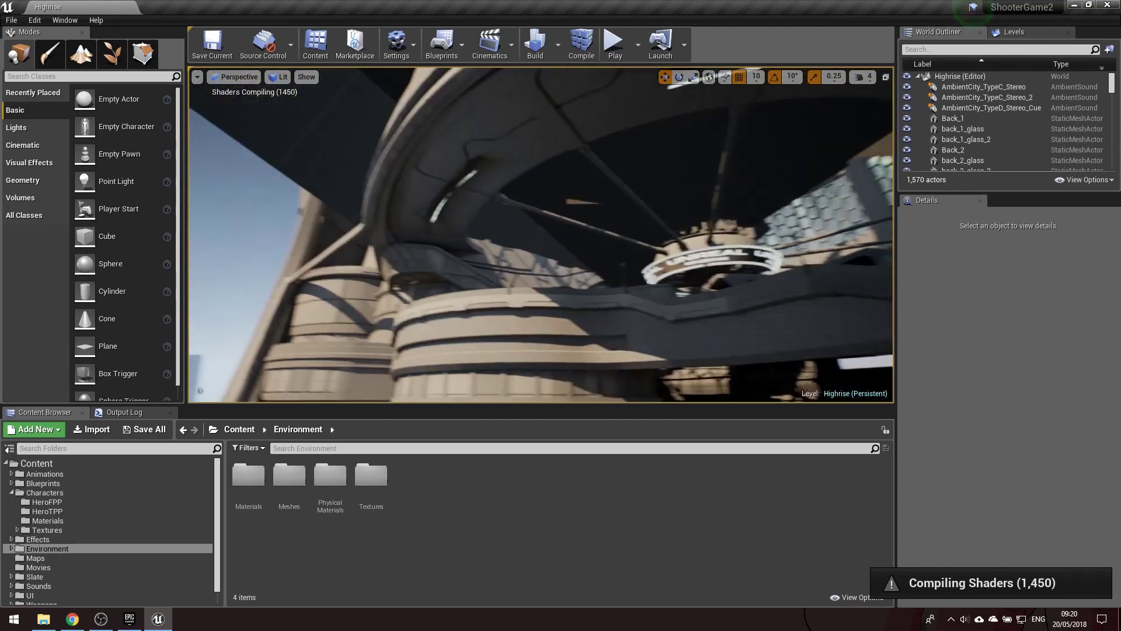
{"action": "right_click_drag", "start_coordinate": [541, 233], "coordinate": [526, 175]}
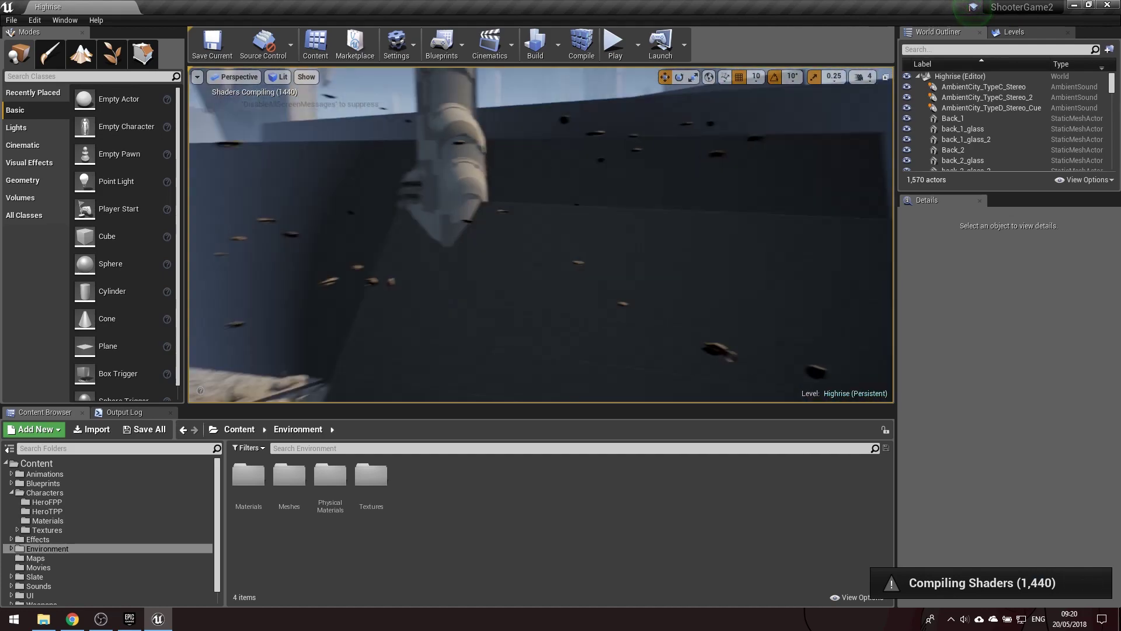
{"action": "right_click_drag", "start_coordinate": [541, 234], "coordinate": [538, 304]}
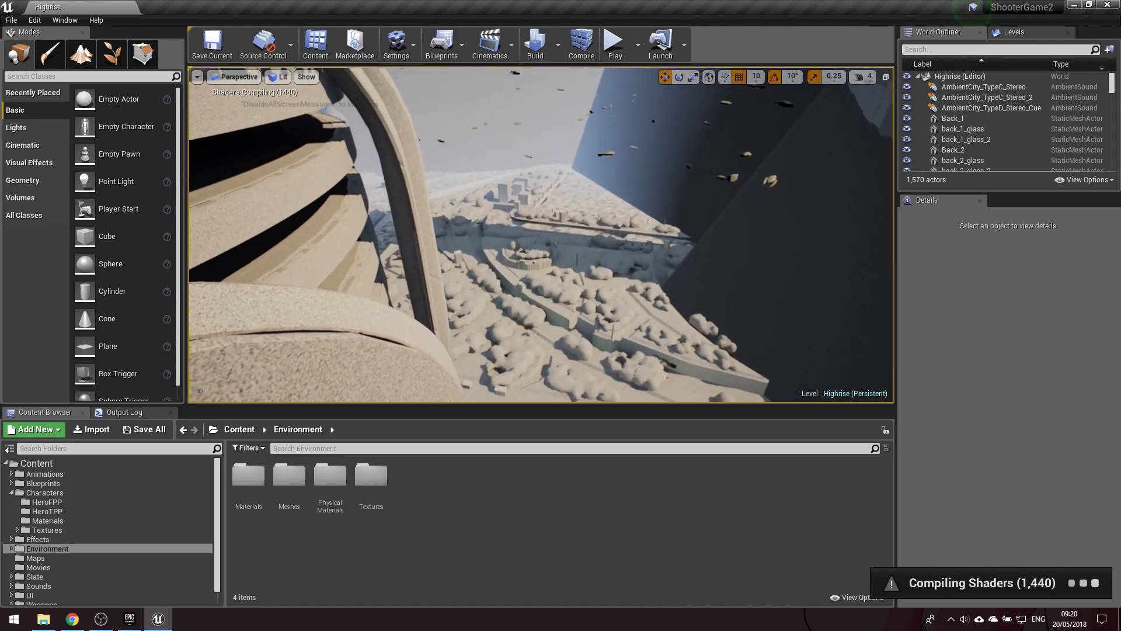
{"action": "mouse_move", "coordinate": [541, 234]}
{"action": "right_mouse_down"}
{"action": "mouse_move", "coordinate": [525, 245]}
{"action": "mouse_move", "coordinate": [532, 193]}
{"action": "right_mouse_up"}
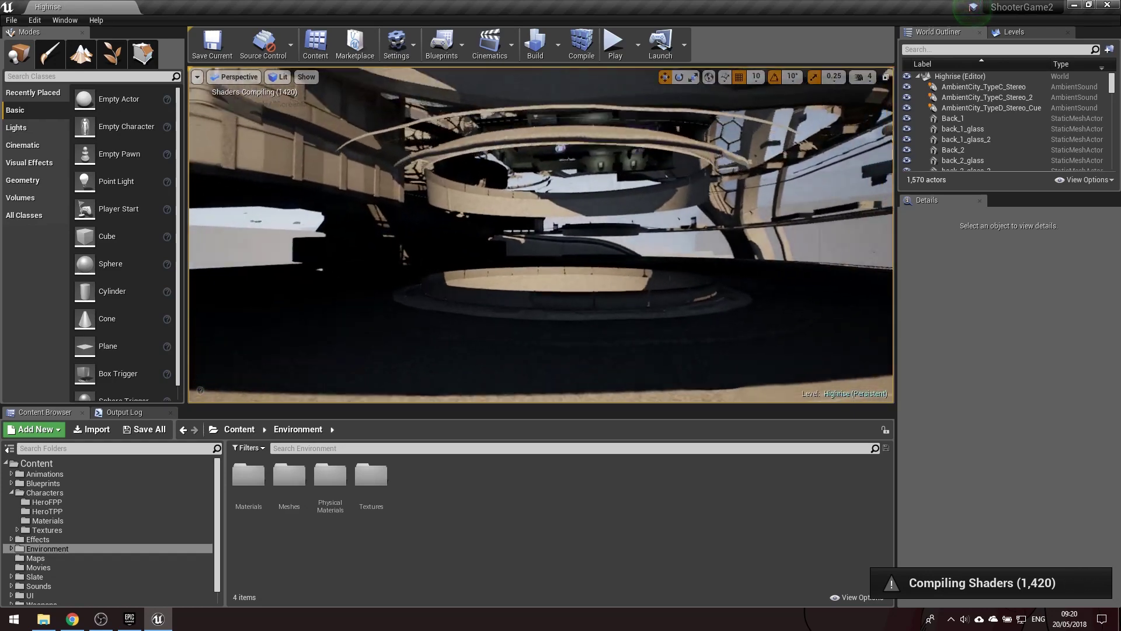
{"action": "mouse_move", "coordinate": [541, 233]}
{"action": "right_mouse_down"}
{"action": "mouse_move", "coordinate": [549, 222]}
{"action": "mouse_move", "coordinate": [546, 231]}
{"action": "right_mouse_up"}
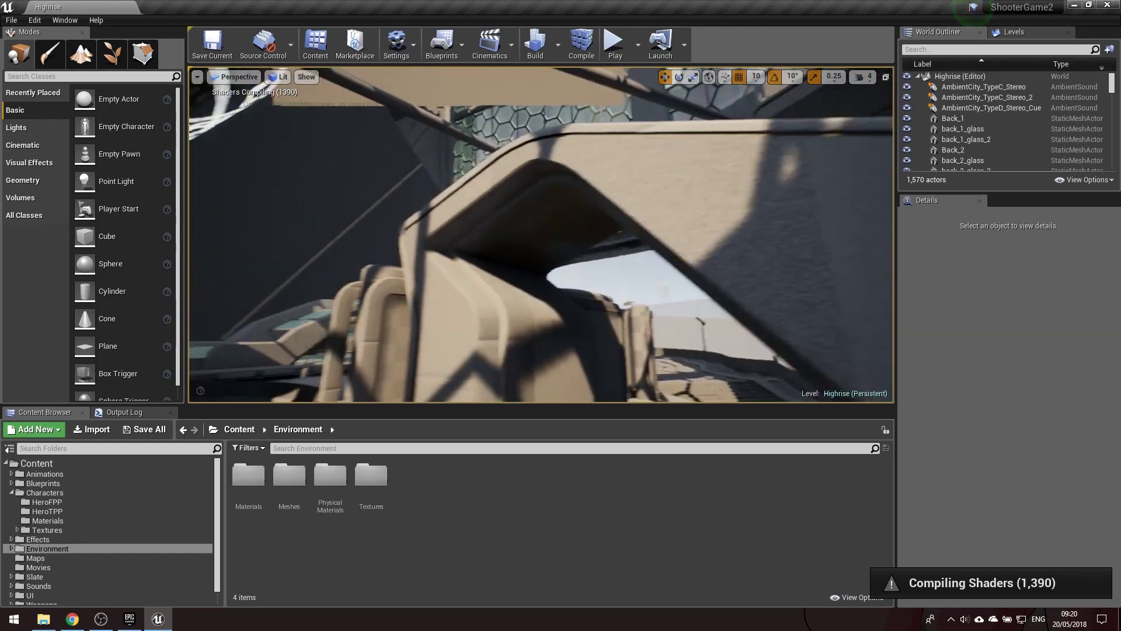
{"action": "right_click_drag", "start_coordinate": [563, 73], "coordinate": [562, 72]}
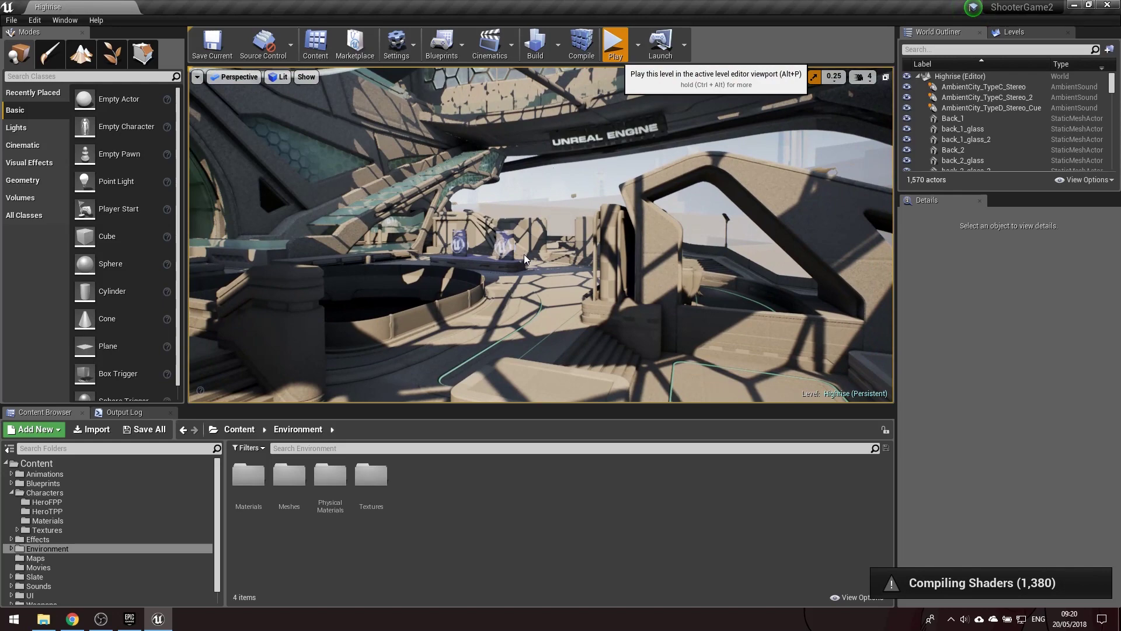
Walk onto the plaza, empty the rifle at the UNREAL ENGINE arch, then end the test with Esc
{"action": "key", "text": "w"}
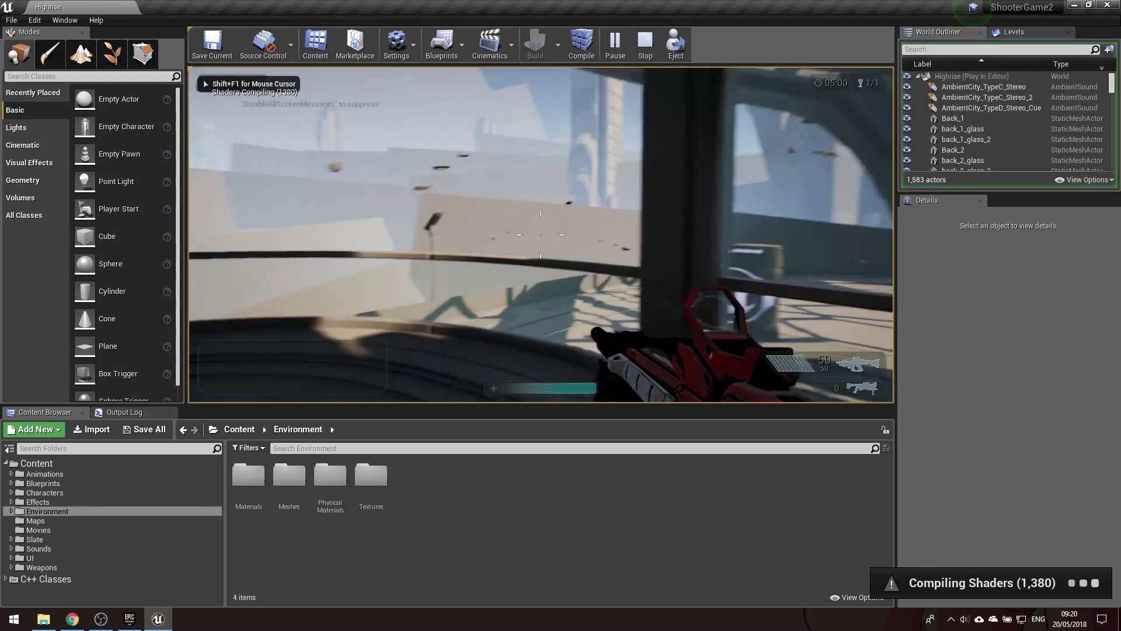
{"action": "key", "text": "w"}
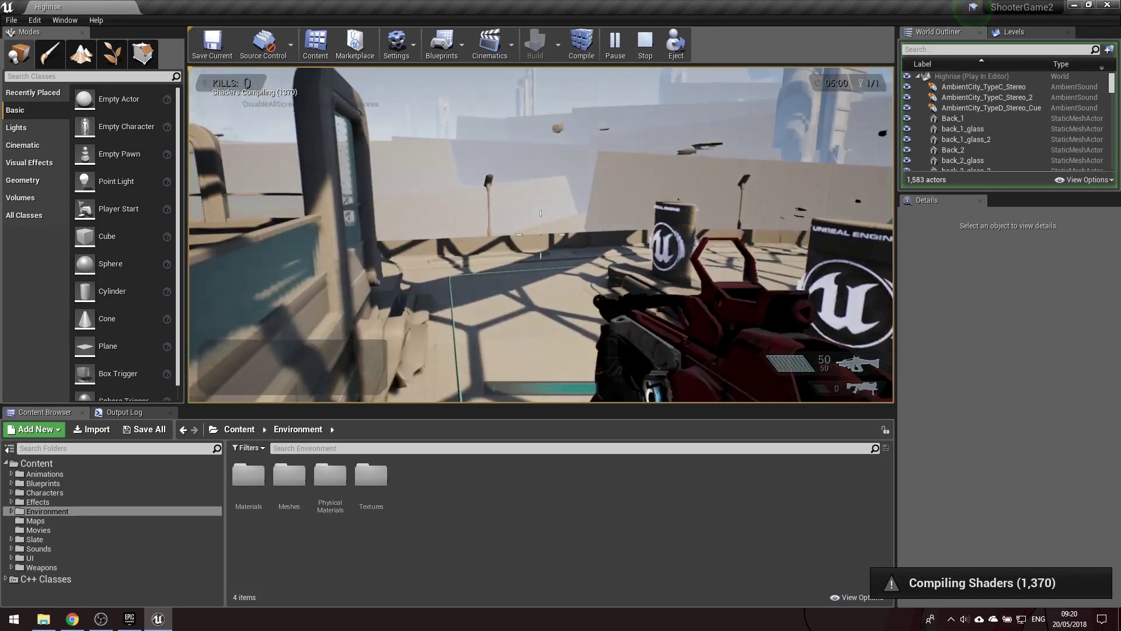
{"action": "left_click", "coordinate": [540, 234]}
{"action": "left_click", "coordinate": [541, 235]}
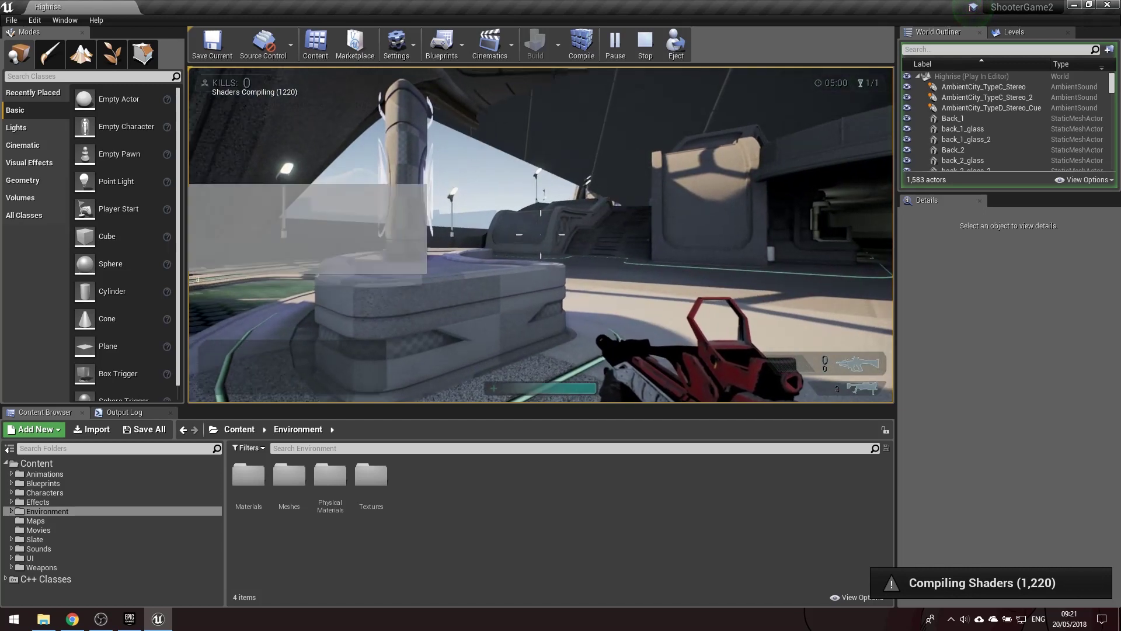
{"action": "left_click", "coordinate": [541, 234]}
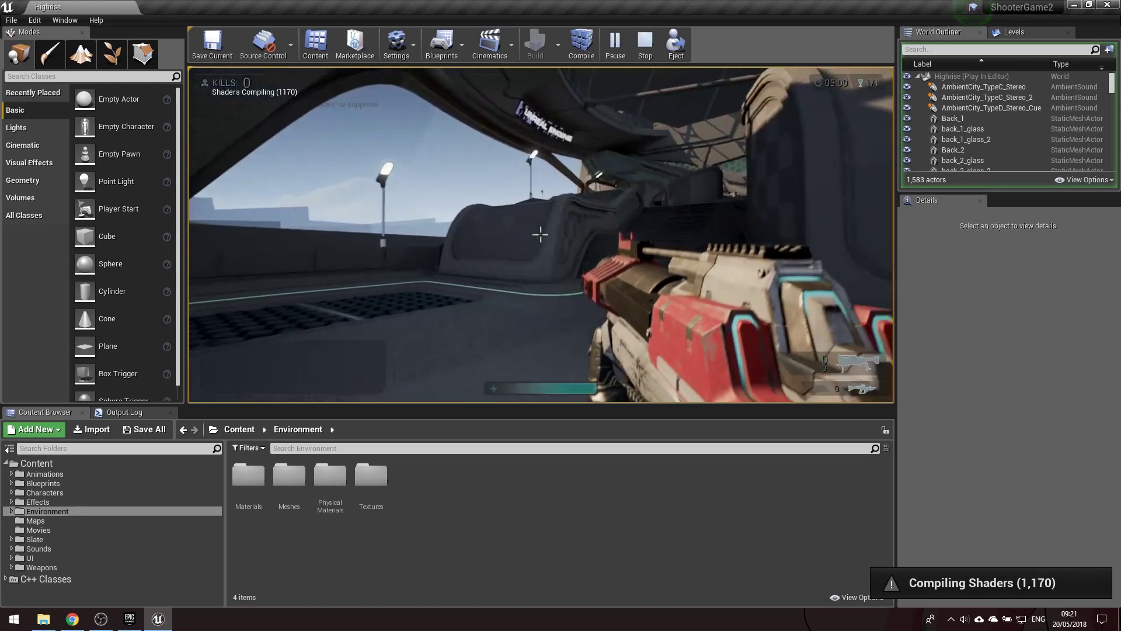
{"action": "key", "text": "w"}
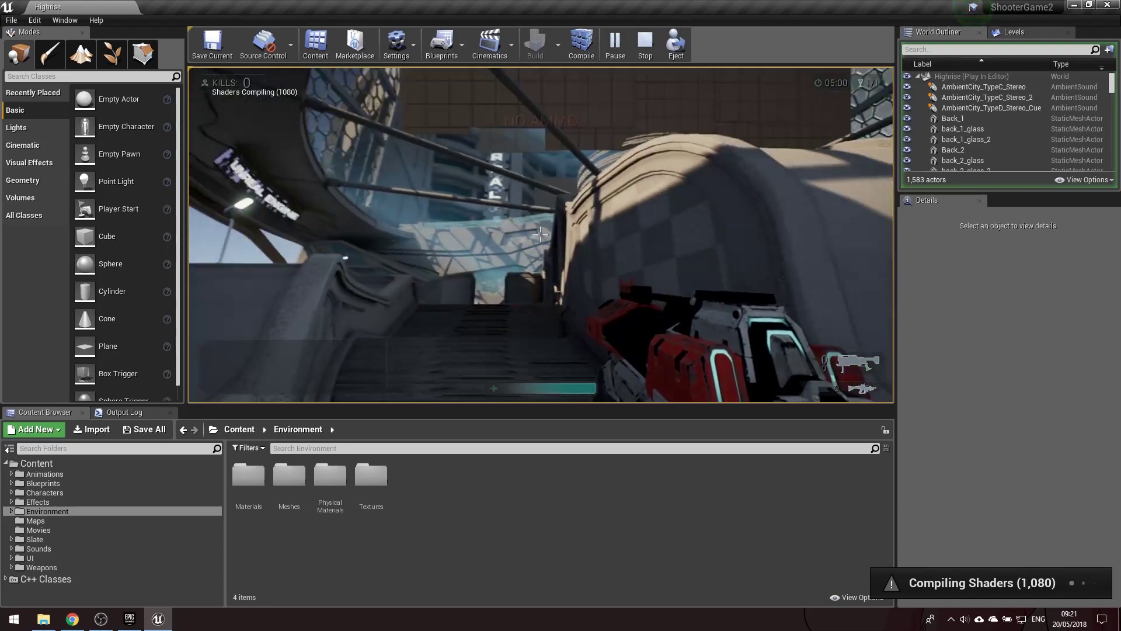
{"action": "key", "text": "Escape"}
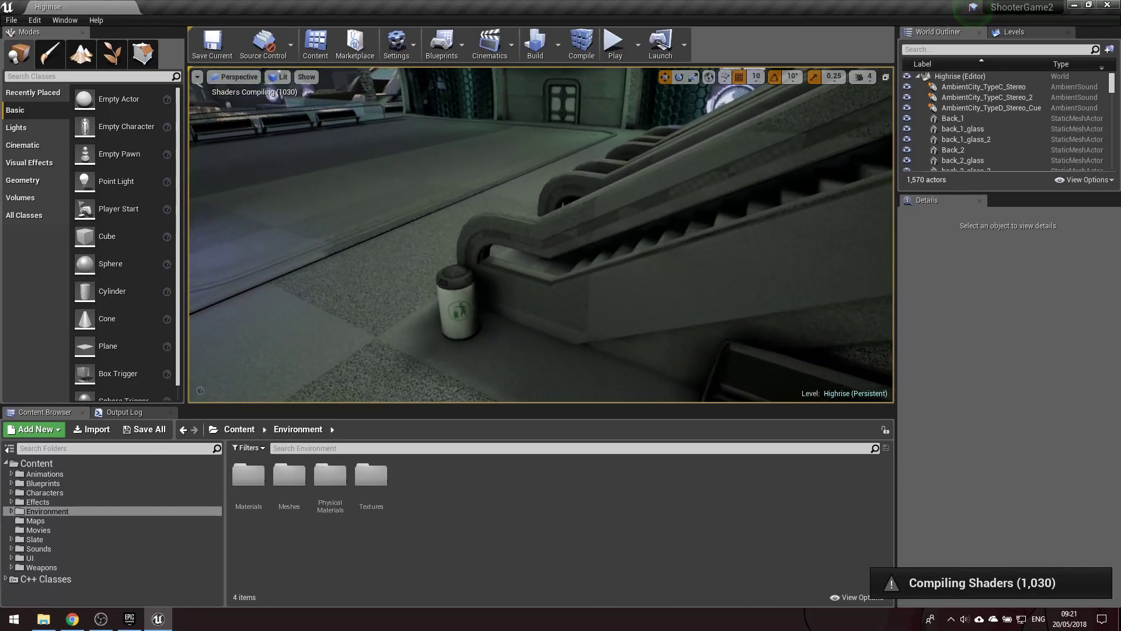
Fly the viewport camera around the hall toward the hexagon ceiling arch and back out
{"action": "key", "text": "a"}
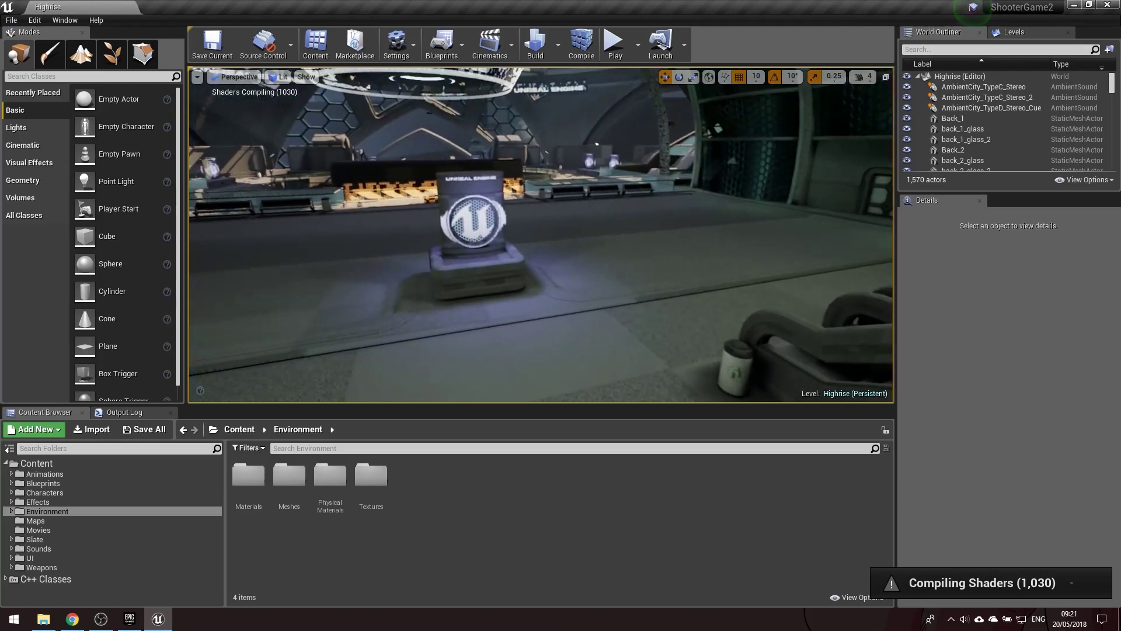
{"action": "key", "text": "s"}
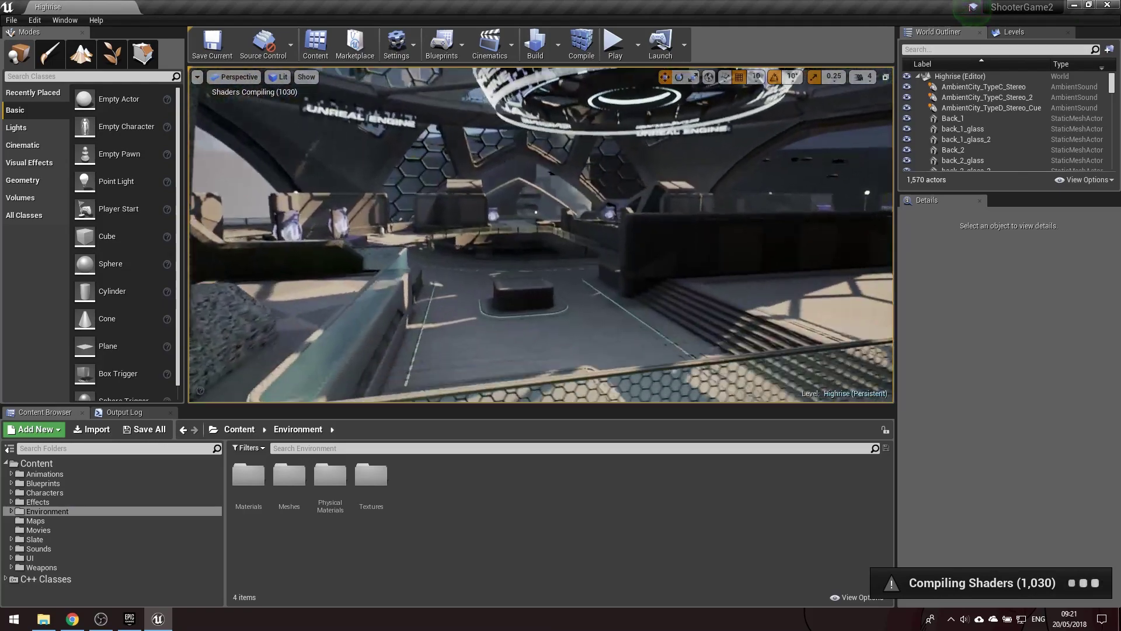
{"action": "key", "text": "w"}
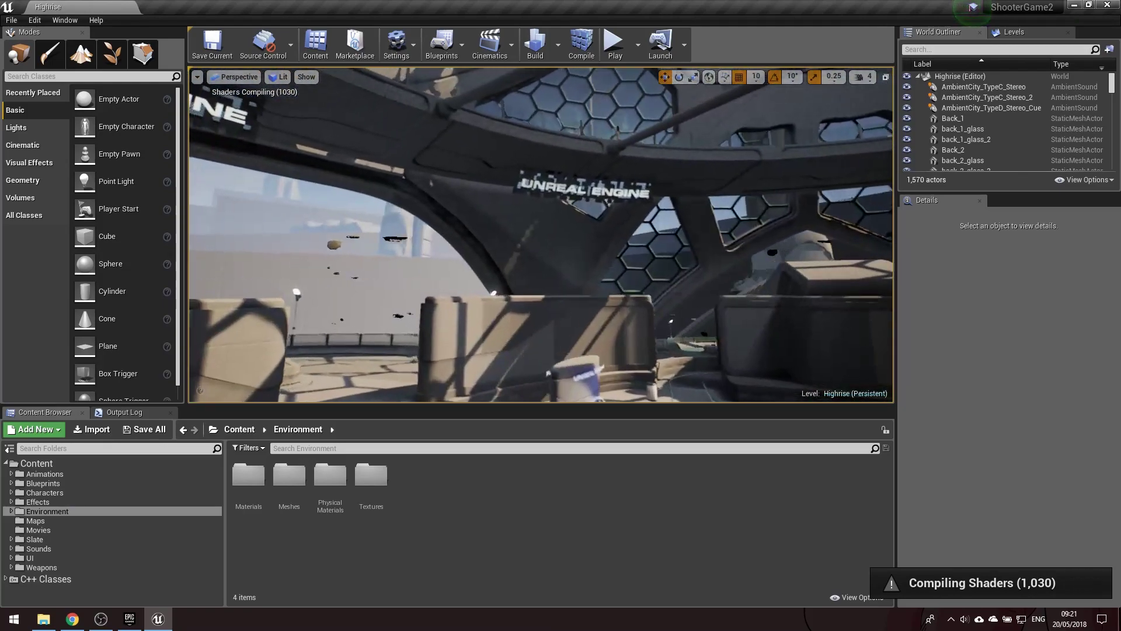
{"action": "key", "text": "s"}
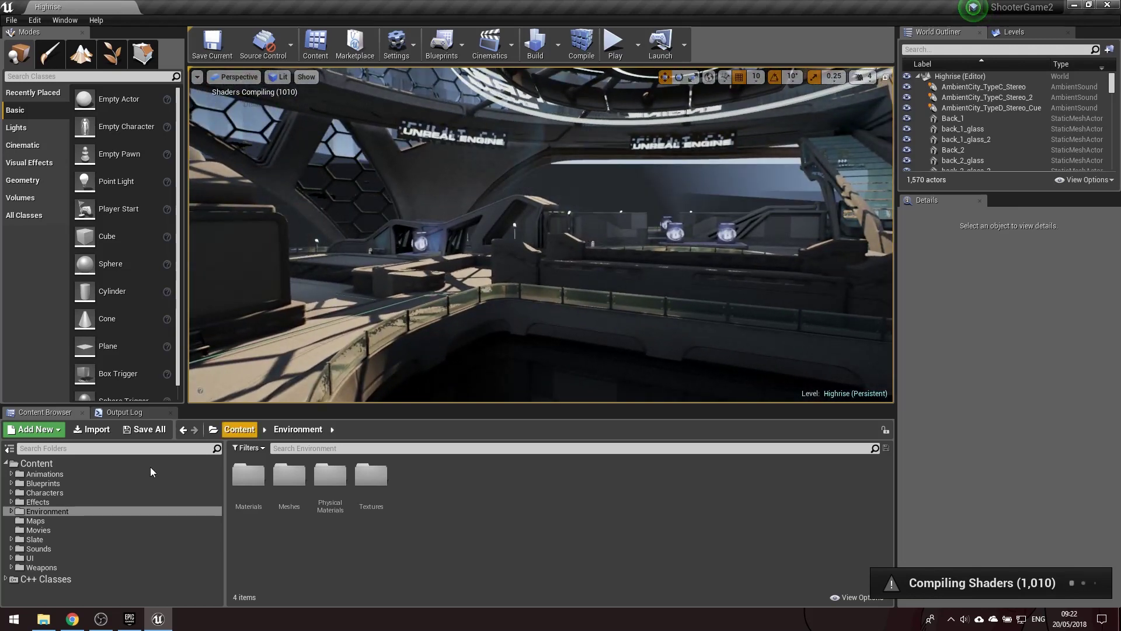
Open Blueprints > Weapons in the Content Browser and select the ProjRocket blueprint
{"action": "double_click", "coordinate": [43, 483]}
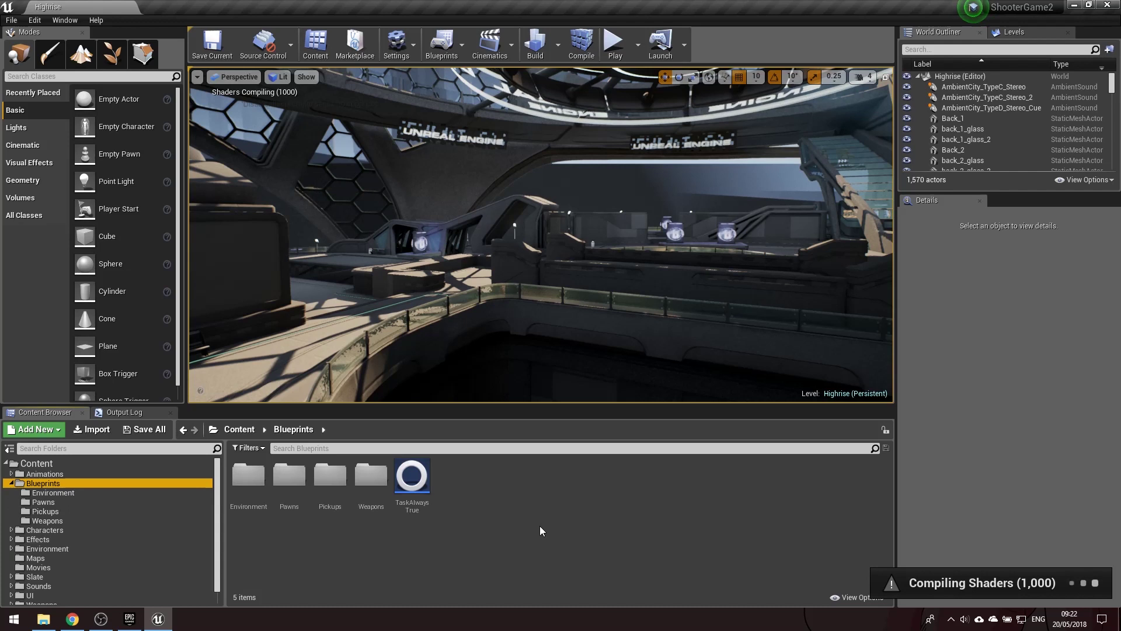
{"action": "double_click", "coordinate": [371, 474]}
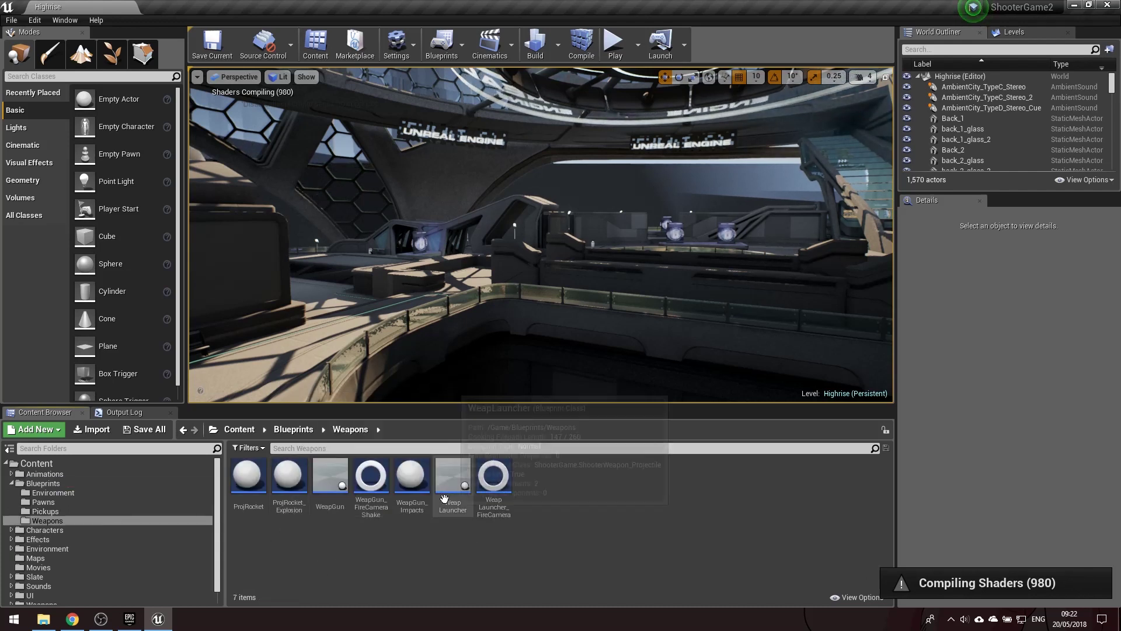
{"action": "left_click", "coordinate": [240, 473]}
{"action": "double_click", "coordinate": [241, 473]}
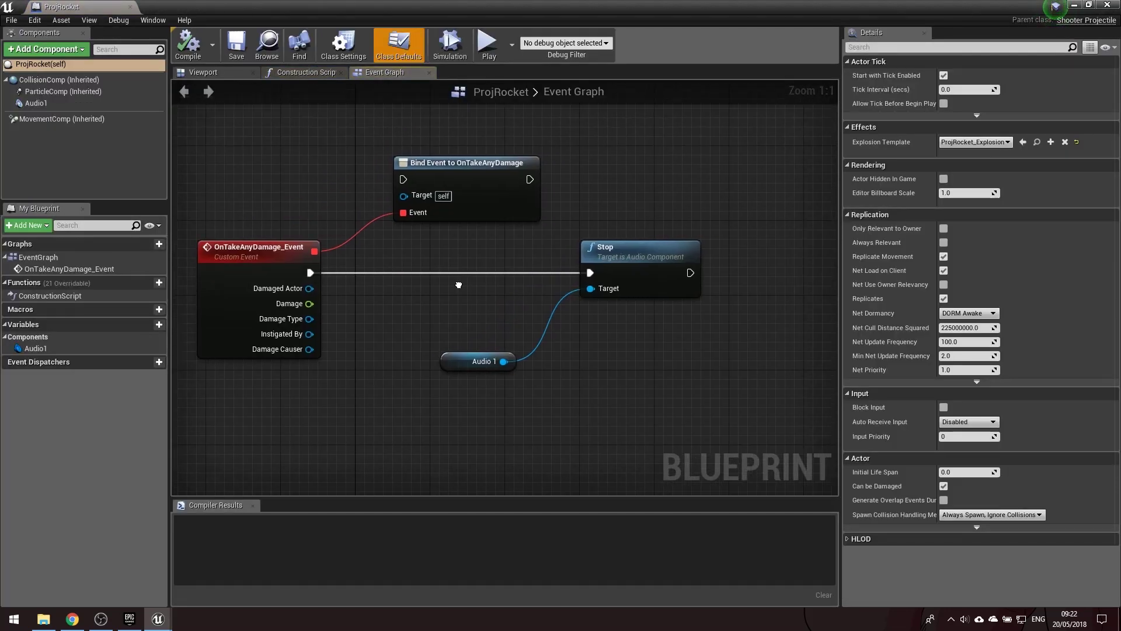
{"action": "scroll", "coordinate": [458, 285], "scroll_direction": "down", "scroll_amount": 2}
{"action": "scroll", "coordinate": [458, 285], "scroll_direction": "up", "scroll_amount": 2}
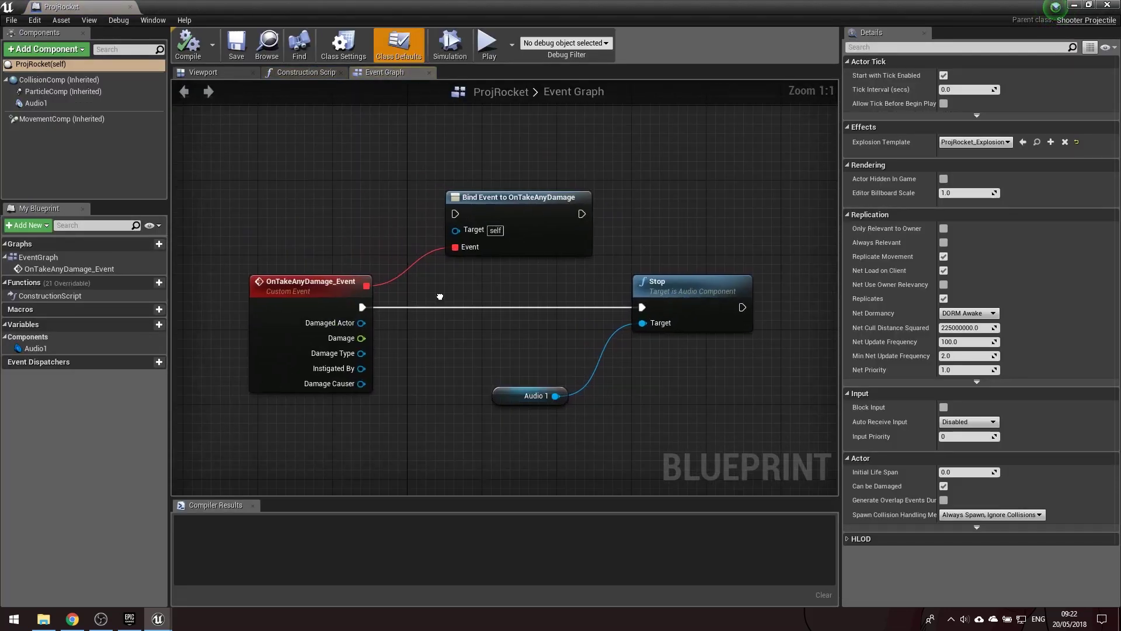
{"action": "left_click_drag", "start_coordinate": [220, 206], "coordinate": [347, 367]}
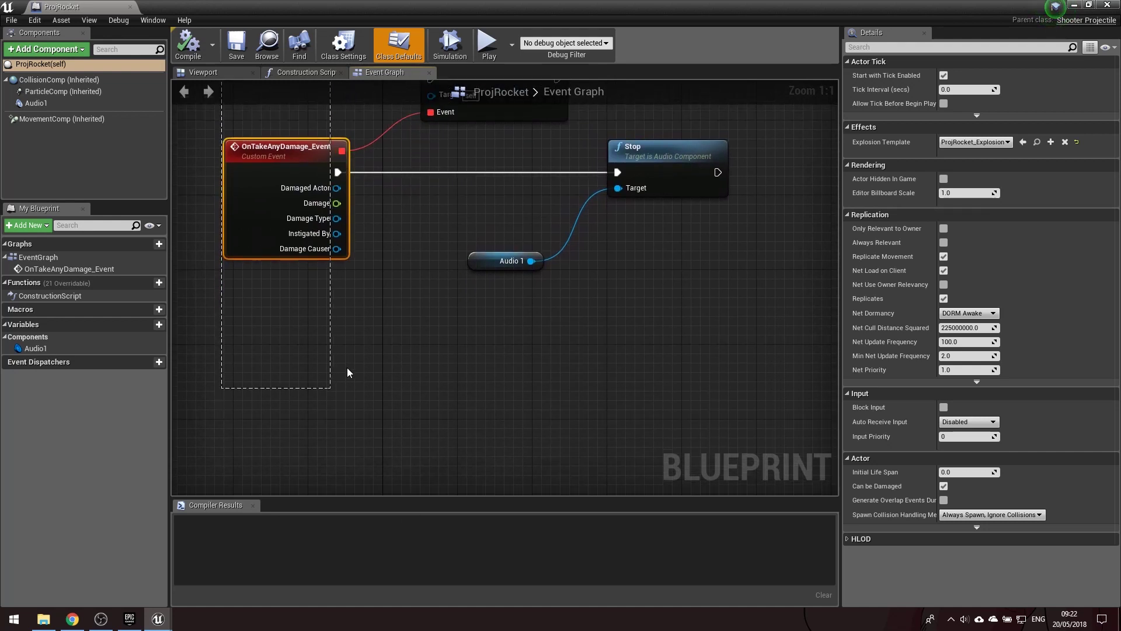
{"action": "left_click_drag", "start_coordinate": [371, 199], "coordinate": [455, 254]}
{"action": "left_click", "coordinate": [505, 295]}
{"action": "left_click", "coordinate": [502, 268]}
{"action": "left_click", "coordinate": [369, 274]}
{"action": "left_click", "coordinate": [415, 275]}
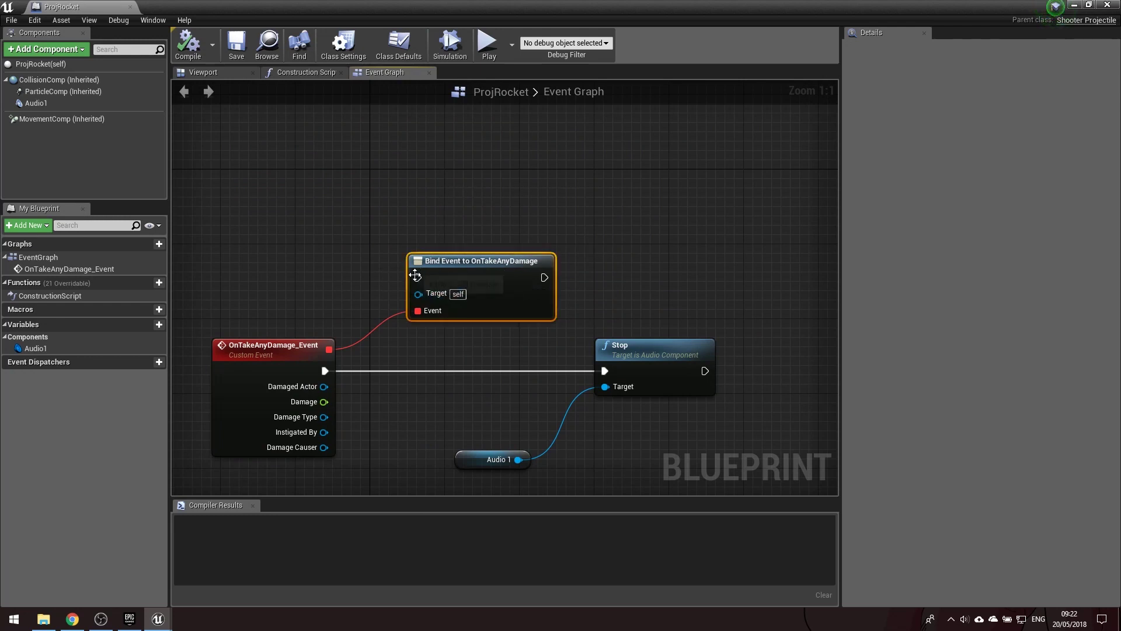
{"action": "right_click_drag", "start_coordinate": [537, 369], "coordinate": [443, 307]}
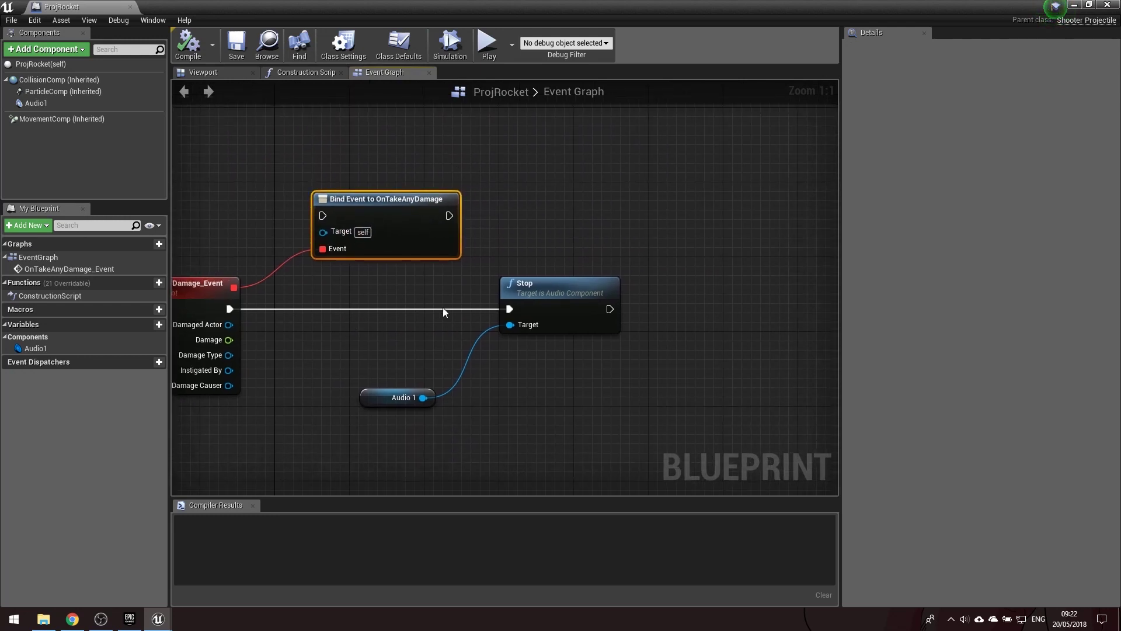
{"action": "left_click_drag", "start_coordinate": [442, 308], "coordinate": [564, 330]}
{"action": "right_click_drag", "start_coordinate": [378, 429], "coordinate": [505, 391]}
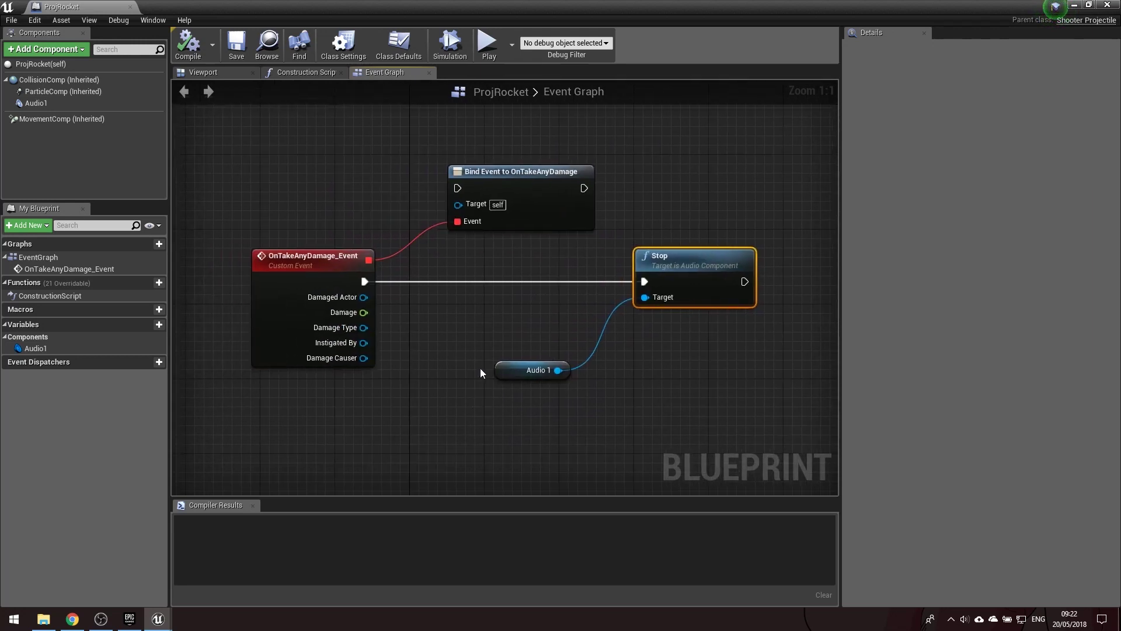
{"action": "left_click", "coordinate": [293, 72]}
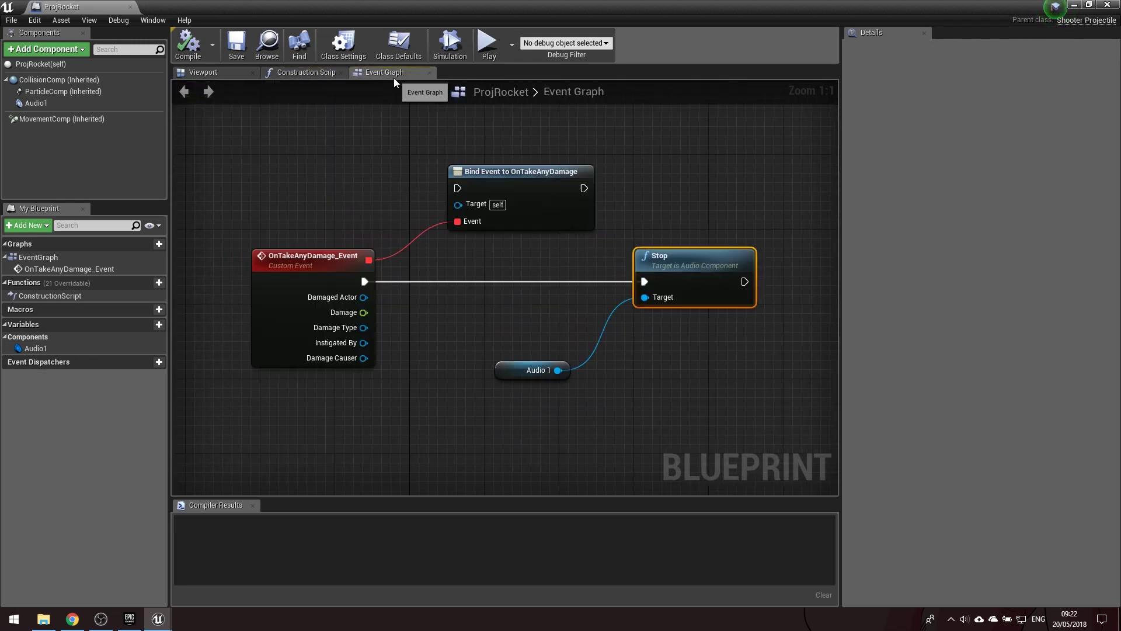
{"action": "left_click", "coordinate": [64, 65]}
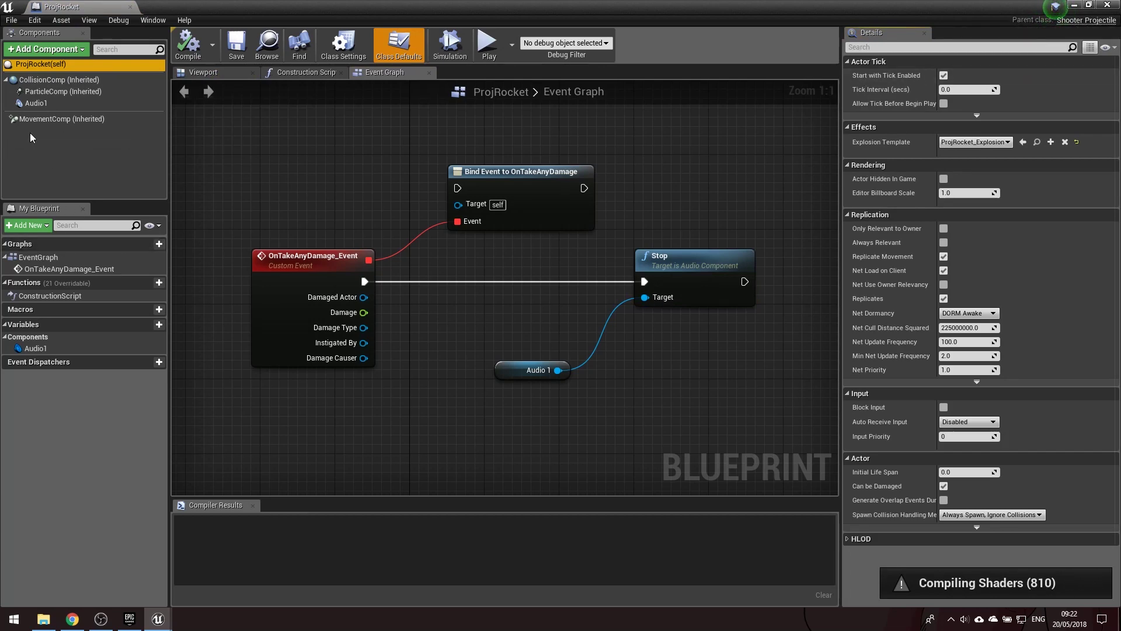
{"action": "left_click", "coordinate": [129, 6]}
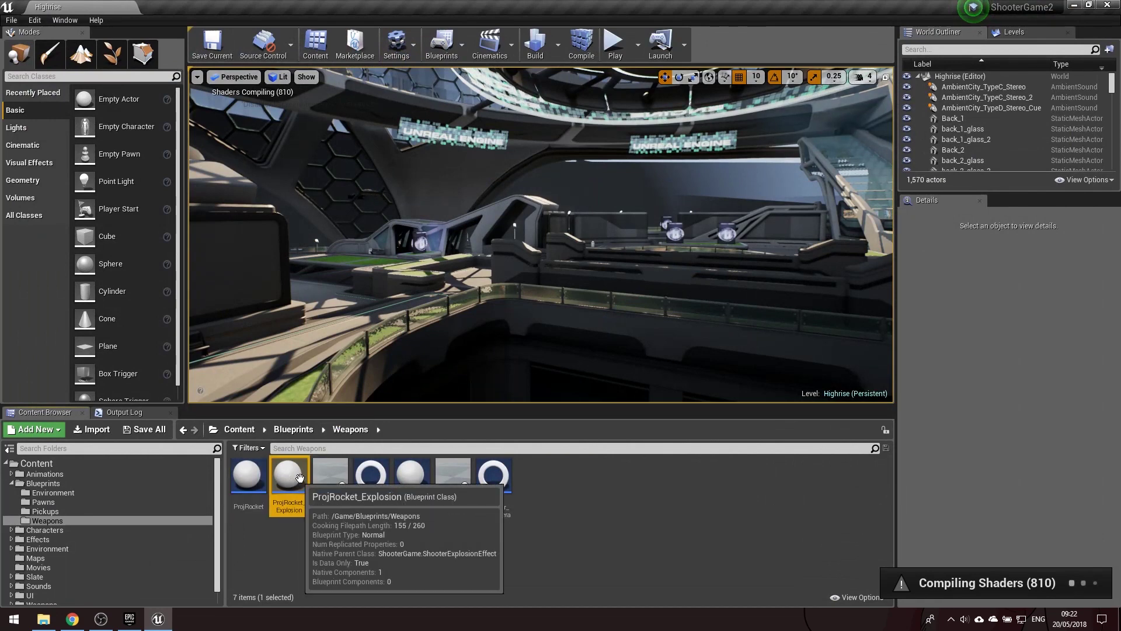
Open WeapGun in the full Blueprint Editor and open its Trail FX, P_AssaultRifle_Trail
{"action": "double_click", "coordinate": [330, 475]}
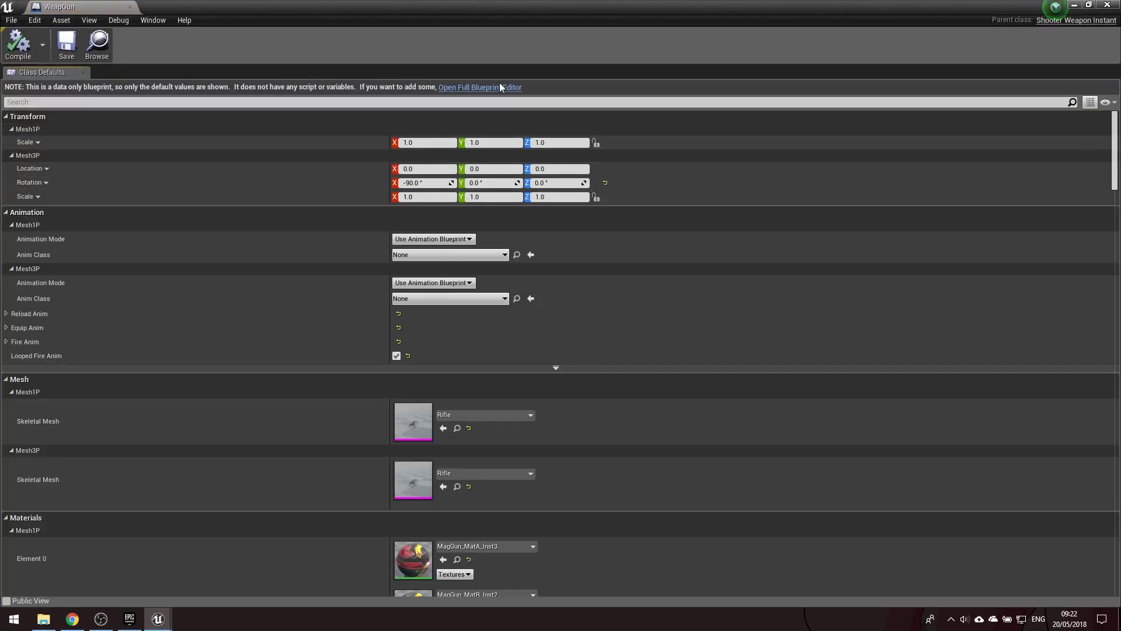
{"action": "left_click", "coordinate": [499, 87]}
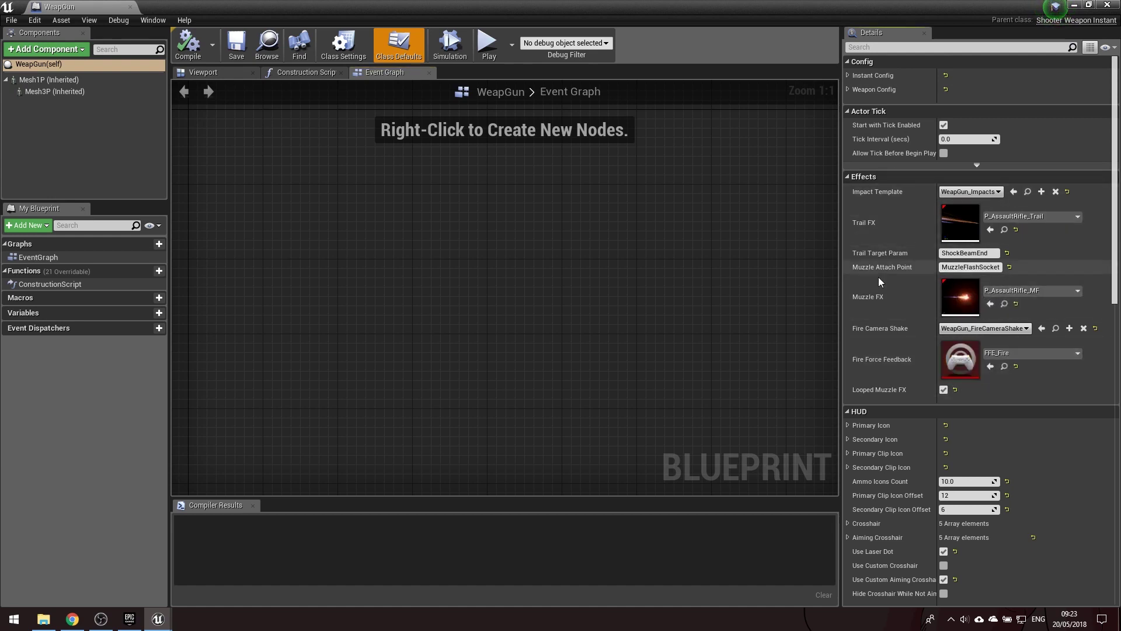
{"action": "double_click", "coordinate": [956, 221]}
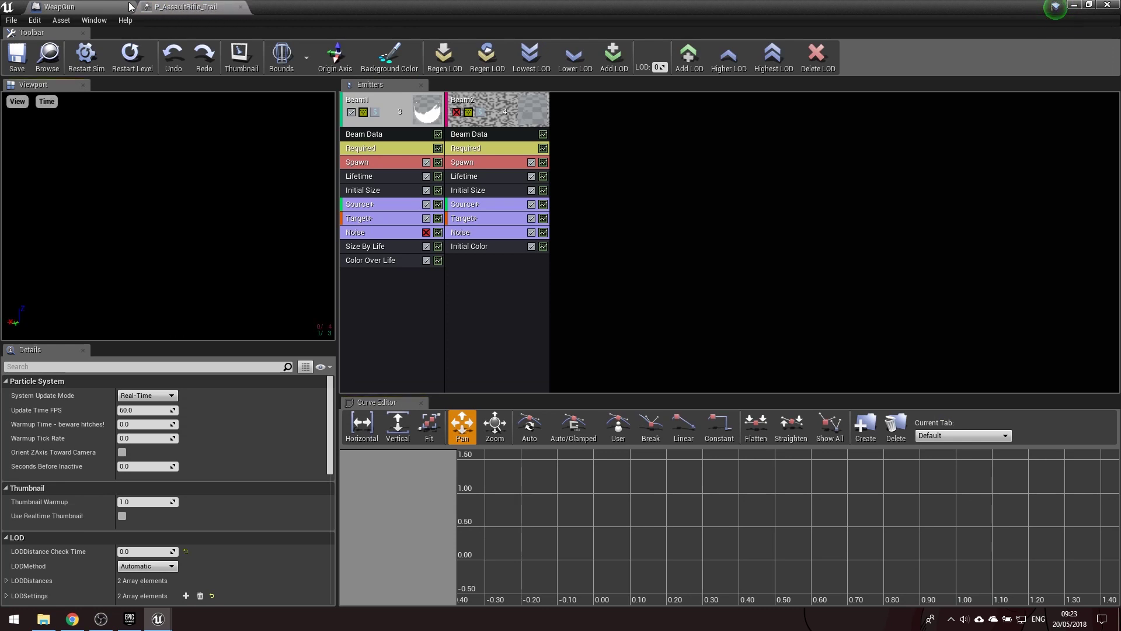
Close the trail effect, view the P_AssaultRifle_MF muzzle flash, then close the WeapGun blueprint
{"action": "left_click", "coordinate": [240, 7]}
{"action": "double_click", "coordinate": [968, 285]}
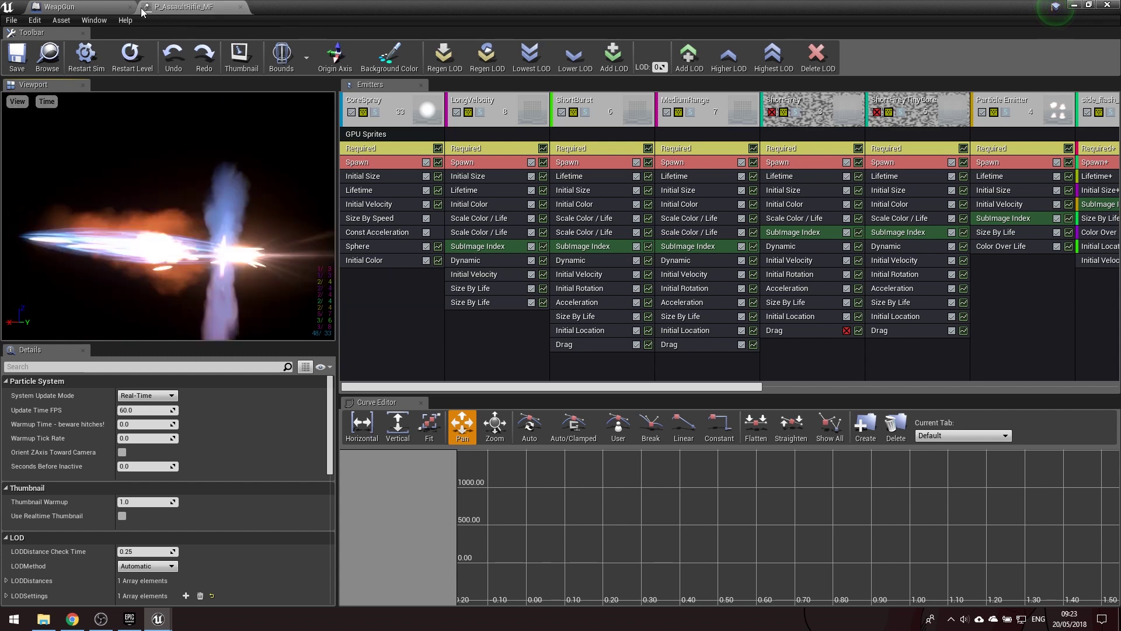
{"action": "left_click", "coordinate": [102, 6]}
{"action": "left_click", "coordinate": [1074, 4]}
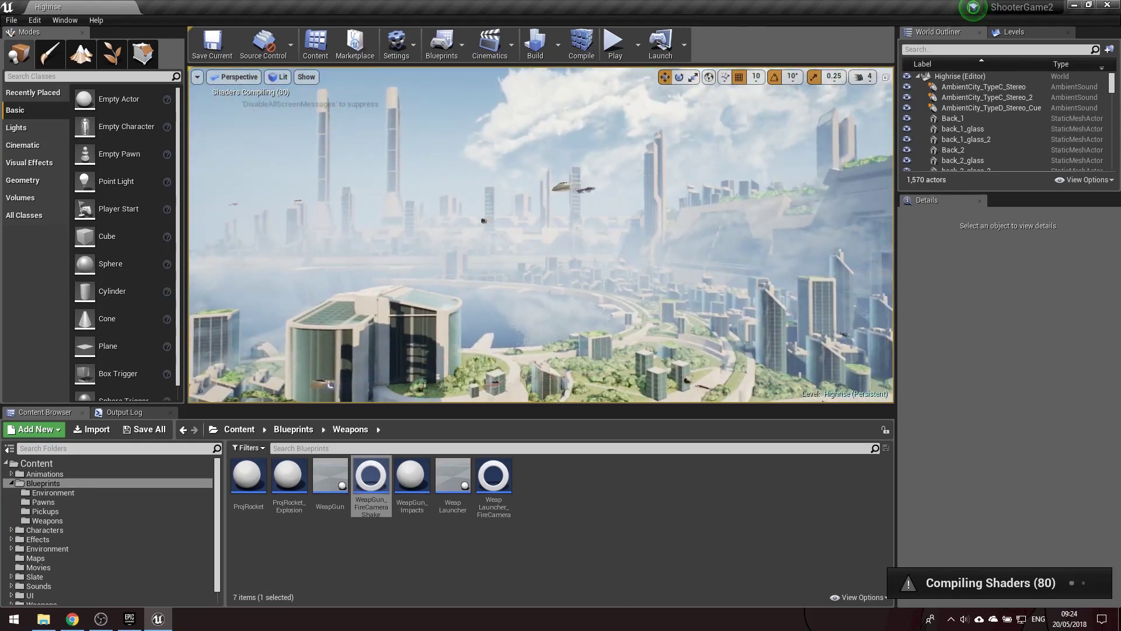
Select the P_cars_straight_line_5 car emitter and open its P_cars_turning template
{"action": "left_click", "coordinate": [553, 190]}
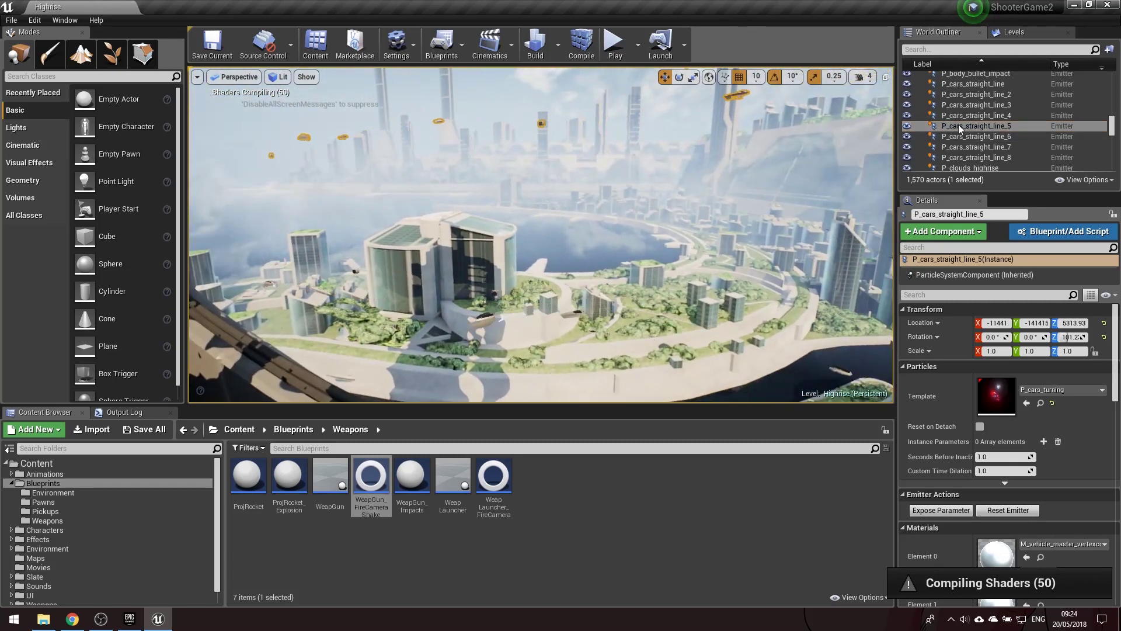
{"action": "right_click_drag", "start_coordinate": [657, 116], "coordinate": [666, 117]}
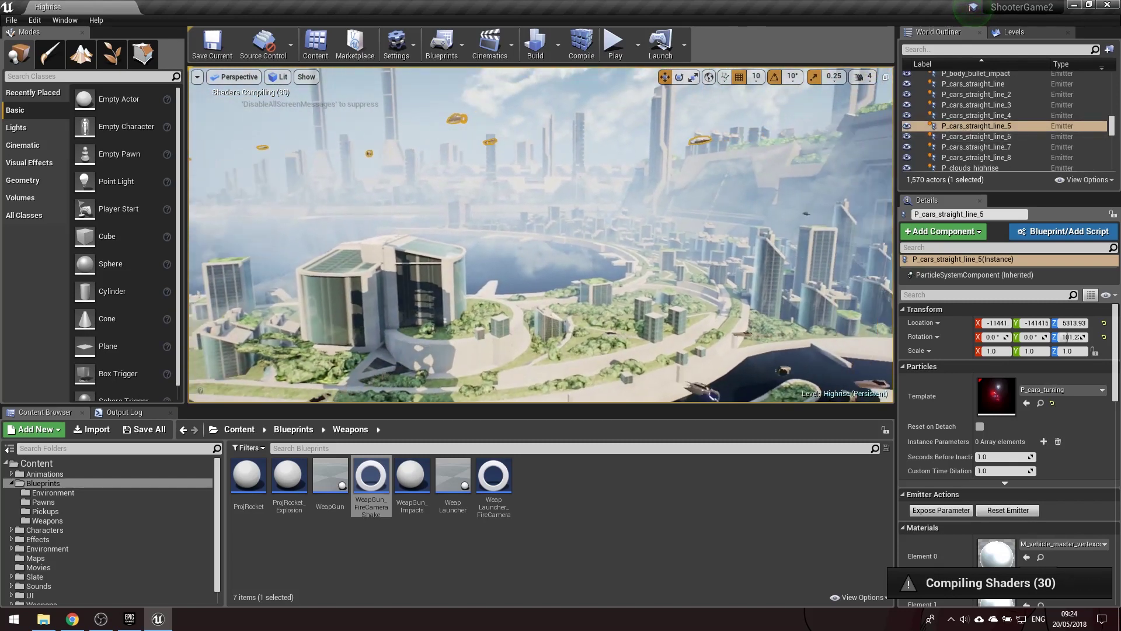
{"action": "left_click", "coordinate": [968, 128]}
{"action": "double_click", "coordinate": [966, 128]}
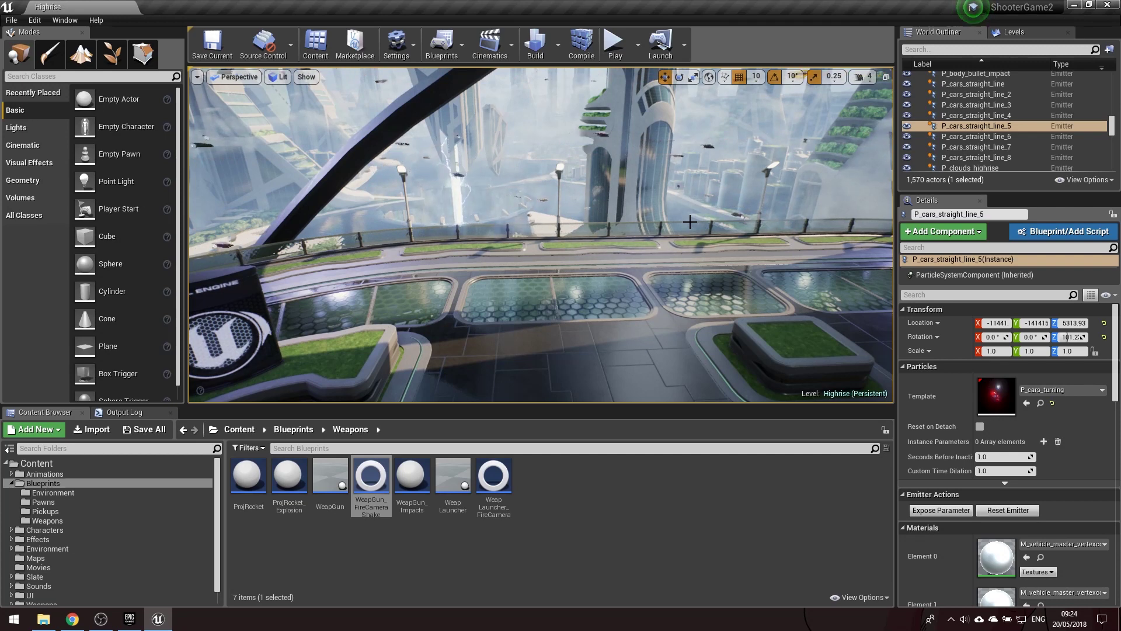
{"action": "double_click", "coordinate": [997, 400]}
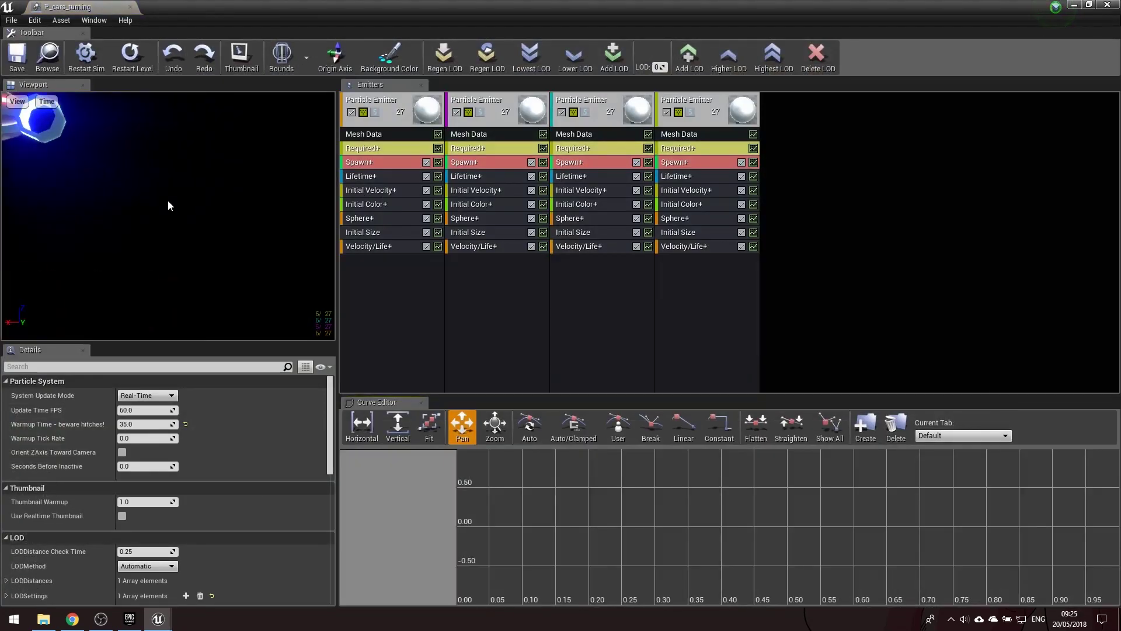
Orbit the Cascade preview to inspect the P_cars_turning particles
{"action": "left_click_drag", "start_coordinate": [169, 201], "coordinate": [176, 202]}
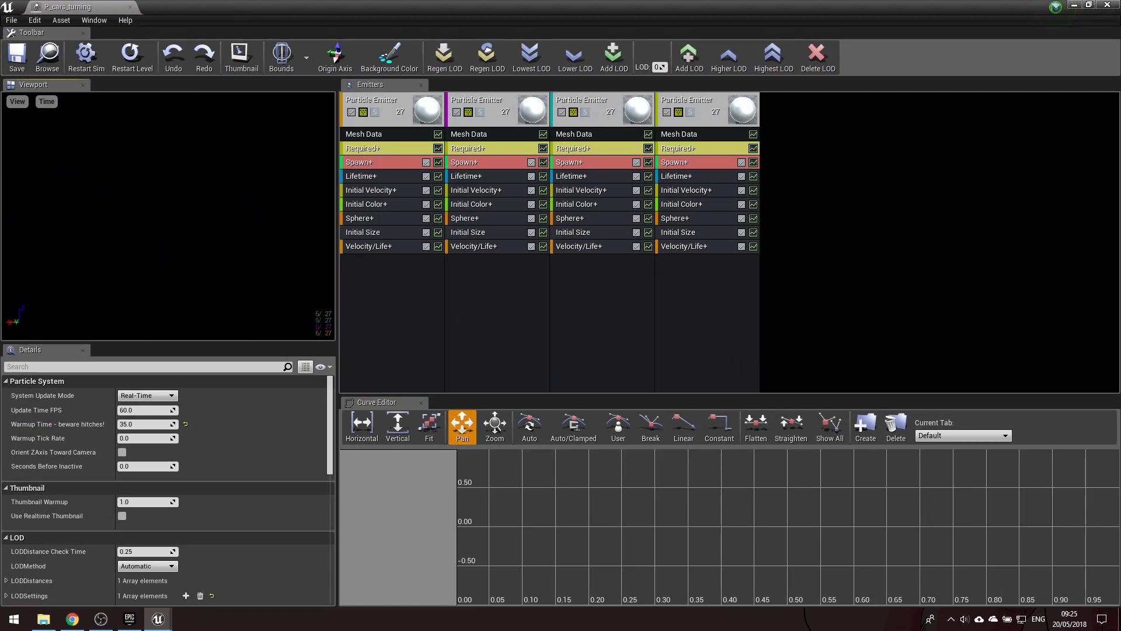
{"action": "left_click_drag", "start_coordinate": [174, 194], "coordinate": [192, 199]}
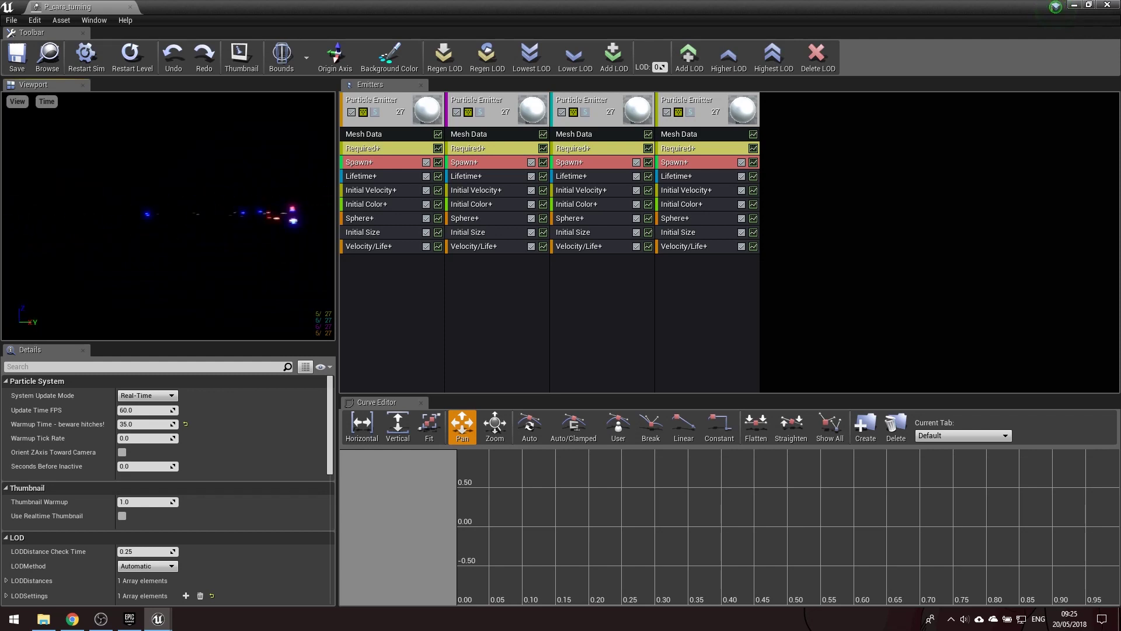
{"action": "left_click_drag", "start_coordinate": [190, 251], "coordinate": [164, 252]}
{"action": "left_click_drag", "start_coordinate": [169, 234], "coordinate": [146, 234]}
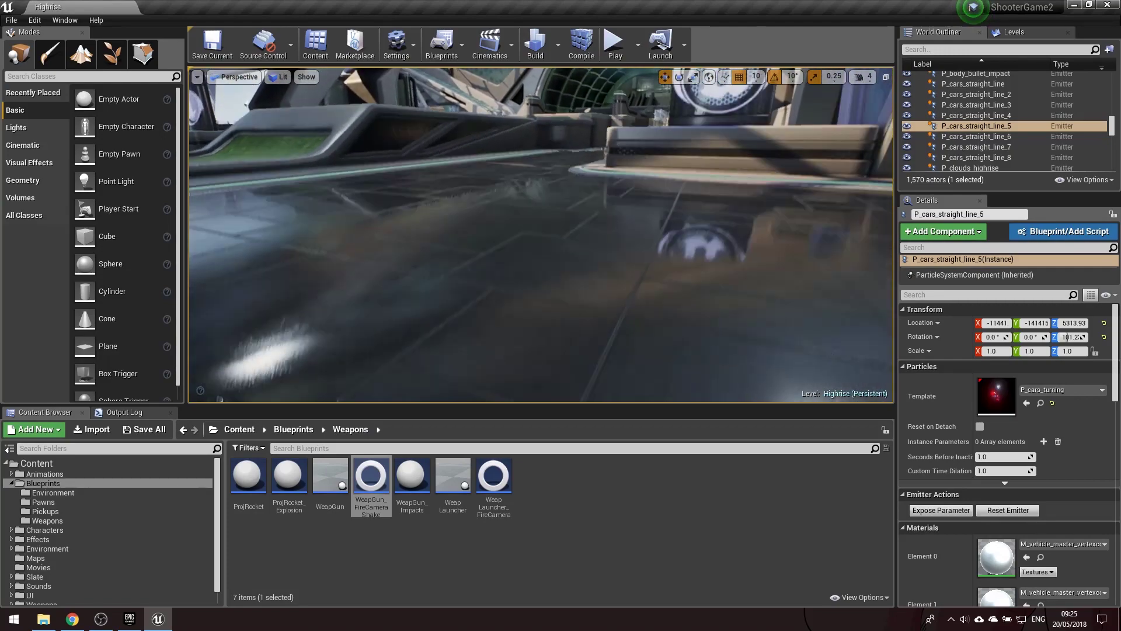
{"action": "left_click", "coordinate": [543, 245]}
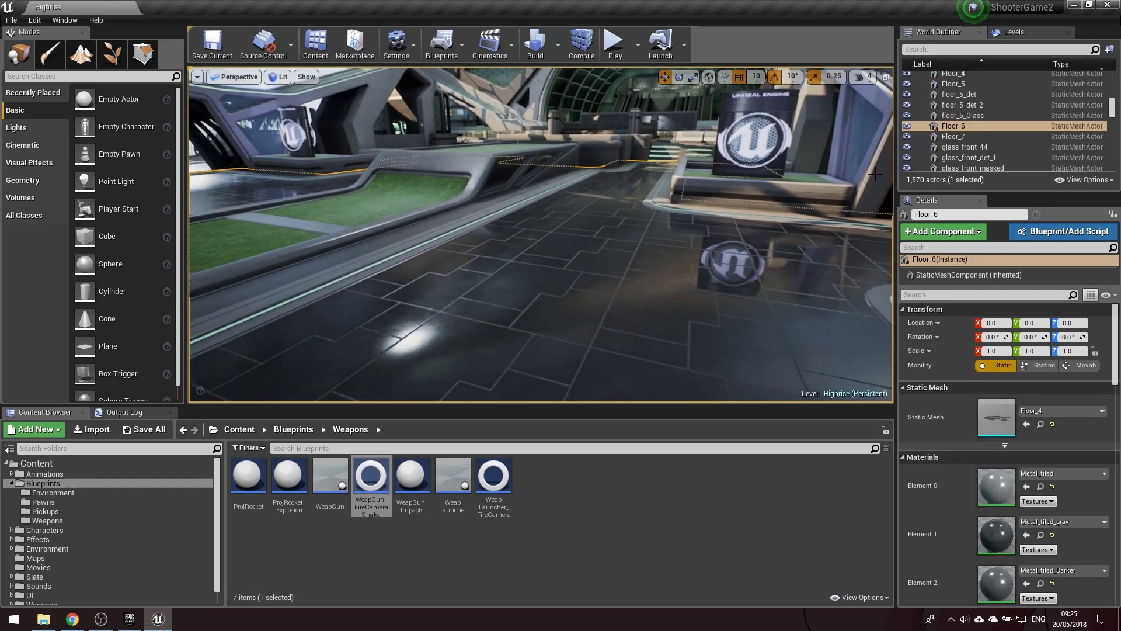
{"action": "scroll", "coordinate": [983, 408], "scroll_direction": "down", "scroll_amount": 3}
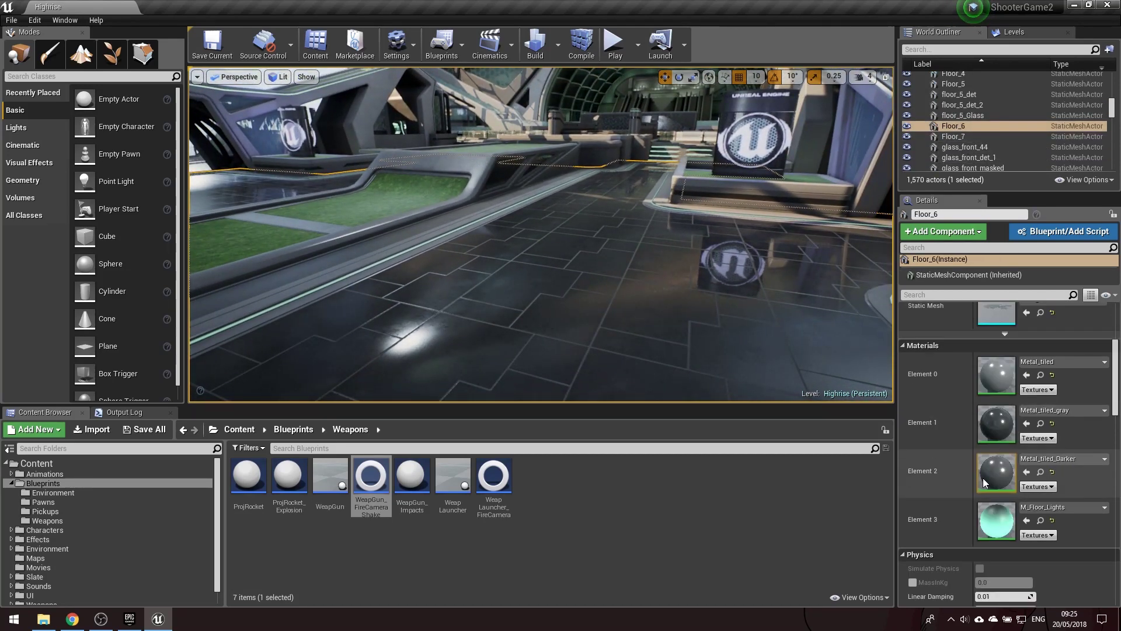
{"action": "scroll", "coordinate": [990, 488], "scroll_direction": "down", "scroll_amount": 1}
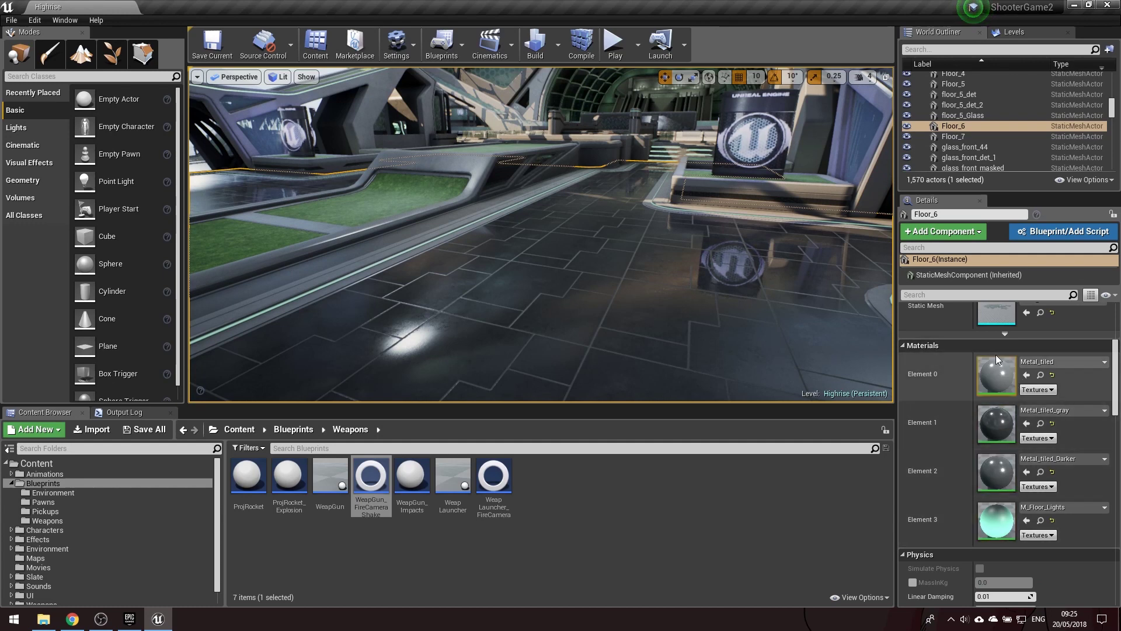
{"action": "double_click", "coordinate": [1003, 384]}
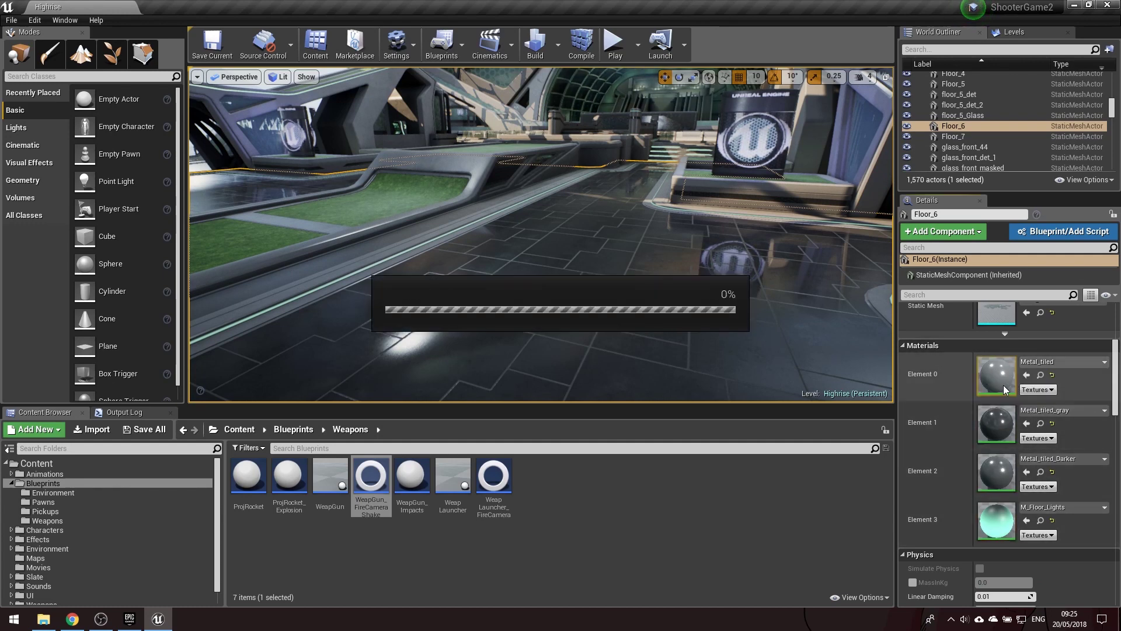
{"action": "scroll", "coordinate": [525, 269], "scroll_direction": "down", "scroll_amount": 6}
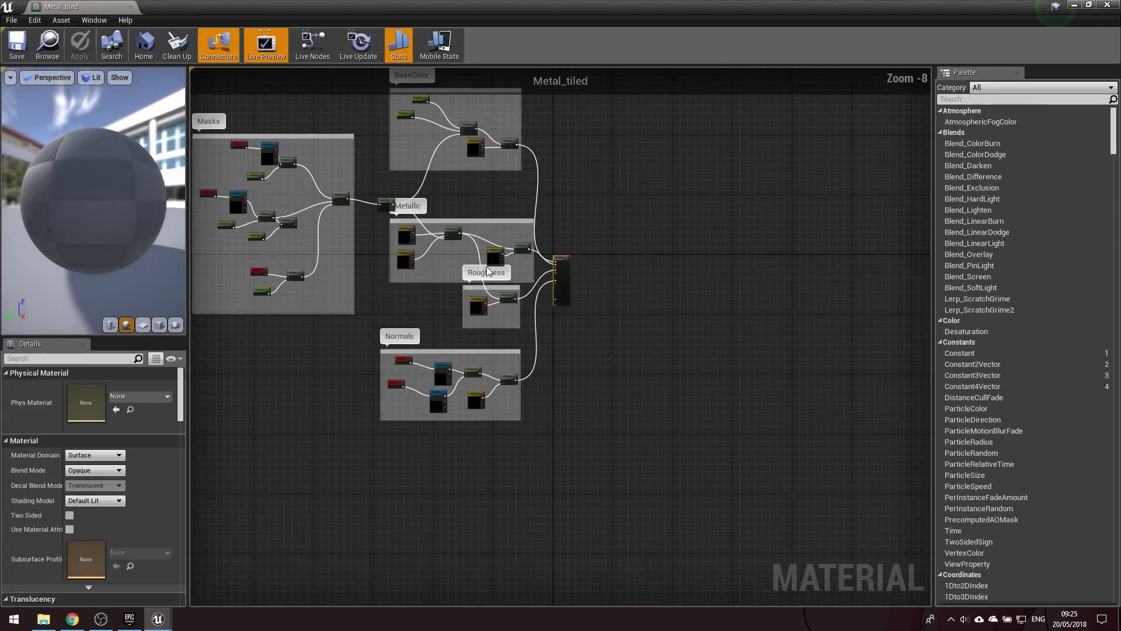
{"action": "scroll", "coordinate": [402, 275], "scroll_direction": "down", "scroll_amount": 5}
{"action": "scroll", "coordinate": [438, 263], "scroll_direction": "up", "scroll_amount": 4}
{"action": "scroll", "coordinate": [469, 247], "scroll_direction": "up", "scroll_amount": 3}
{"action": "scroll", "coordinate": [469, 246], "scroll_direction": "up", "scroll_amount": 3}
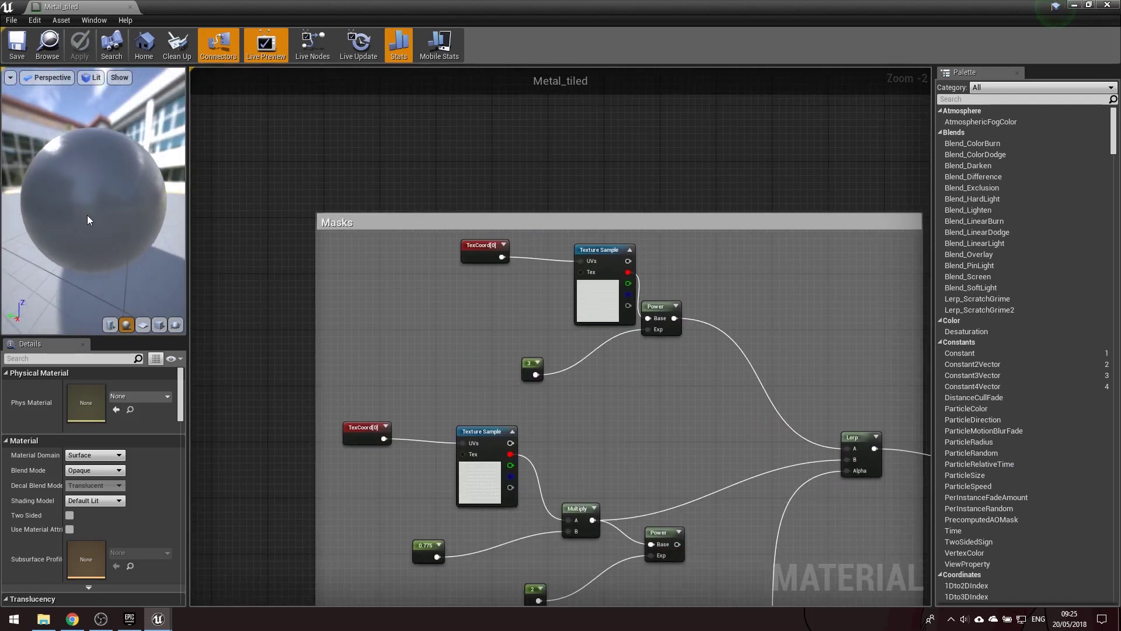
{"action": "left_click_drag", "start_coordinate": [88, 220], "coordinate": [53, 240]}
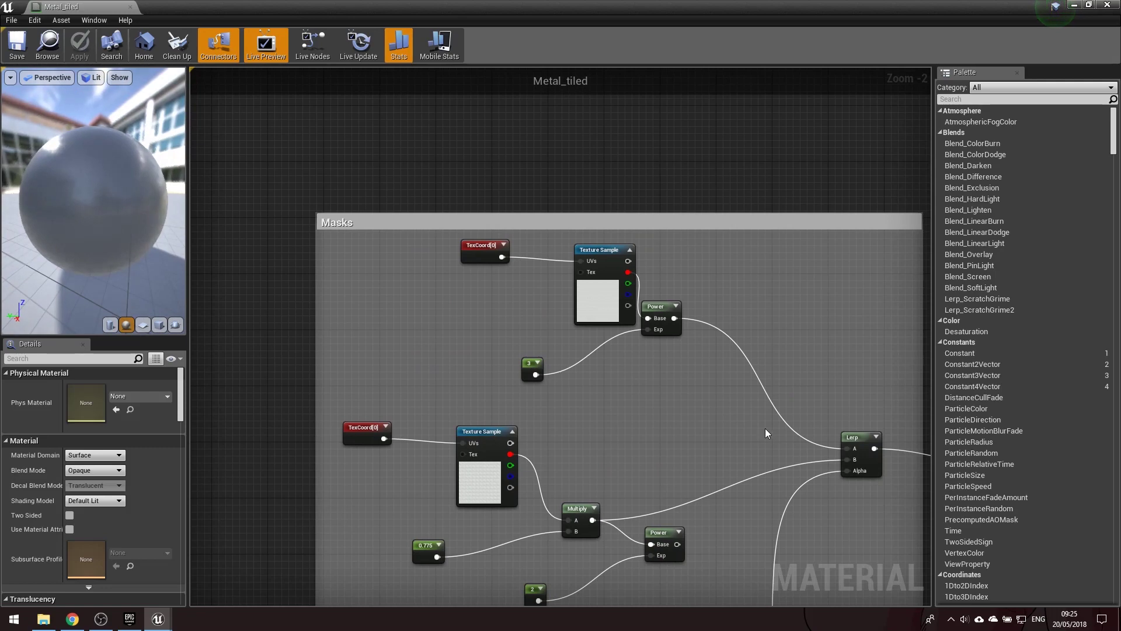
{"action": "scroll", "coordinate": [602, 212], "scroll_direction": "down", "scroll_amount": 2}
{"action": "scroll", "coordinate": [619, 240], "scroll_direction": "down", "scroll_amount": 3}
{"action": "scroll", "coordinate": [504, 287], "scroll_direction": "up", "scroll_amount": 6}
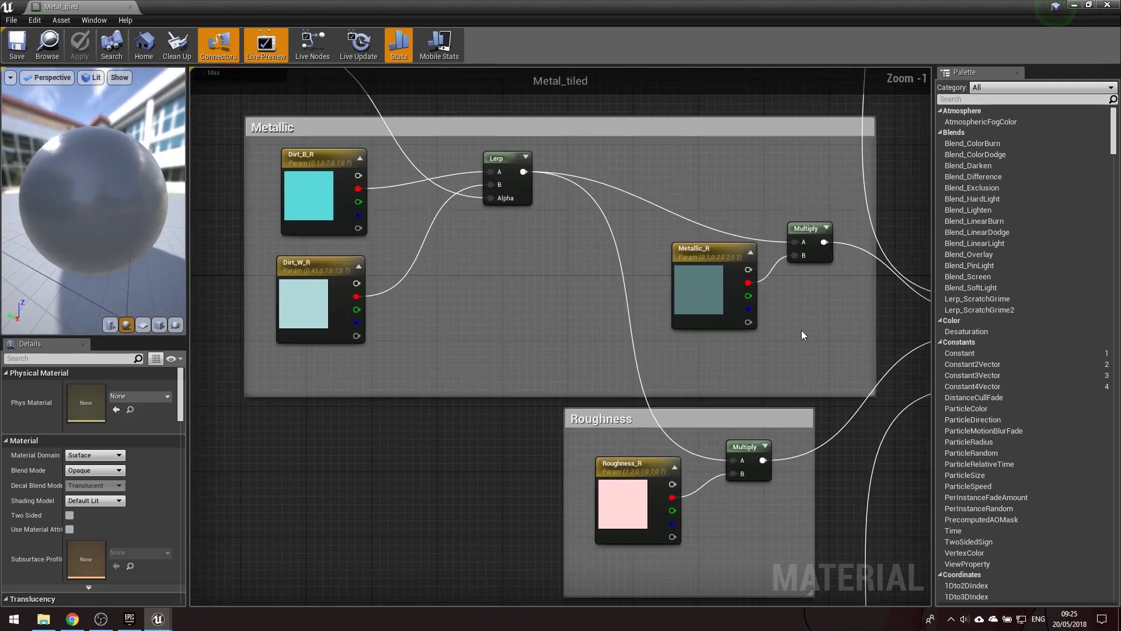
{"action": "right_click_drag", "start_coordinate": [800, 337], "coordinate": [441, 271]}
{"action": "scroll", "coordinate": [446, 273], "scroll_direction": "up", "scroll_amount": 1}
{"action": "right_click_drag", "start_coordinate": [454, 212], "coordinate": [483, 211]}
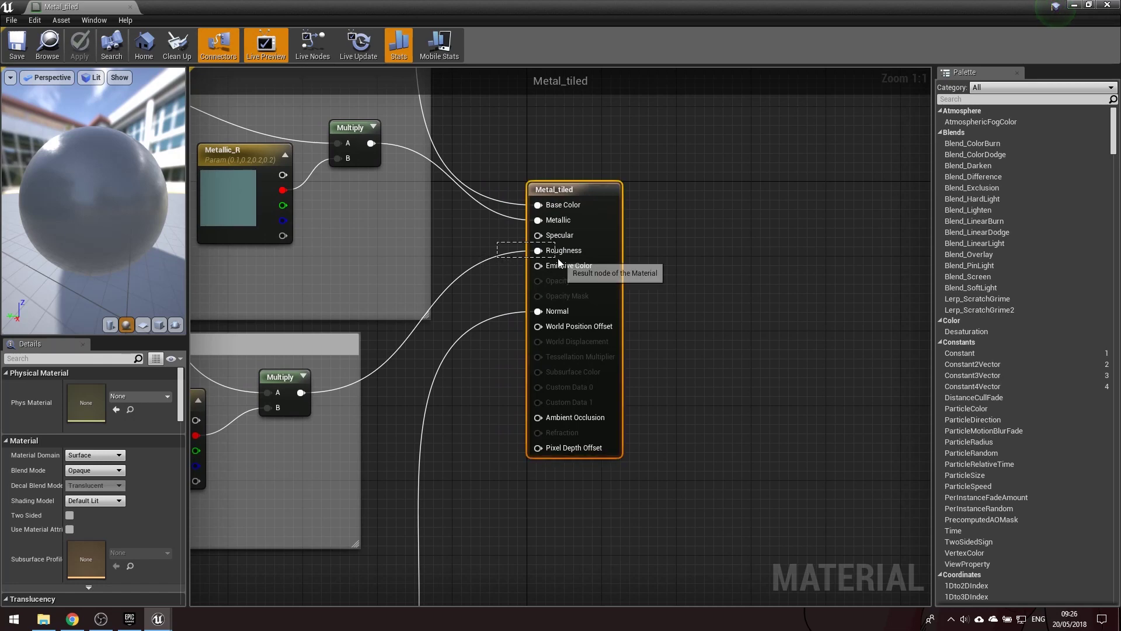
{"action": "mouse_move", "coordinate": [291, 285]}
{"action": "right_mouse_down"}
{"action": "mouse_move", "coordinate": [521, 251]}
{"action": "mouse_move", "coordinate": [594, 334]}
{"action": "right_mouse_up"}
{"action": "scroll", "coordinate": [521, 251], "scroll_direction": "down", "scroll_amount": 3}
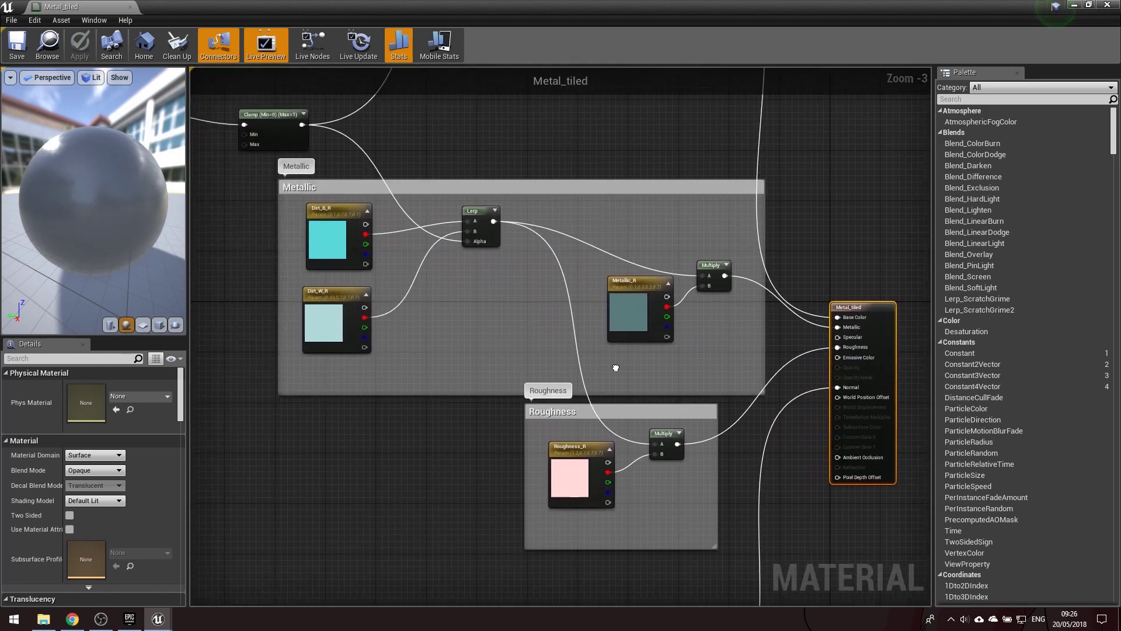
{"action": "scroll", "coordinate": [478, 256], "scroll_direction": "up", "scroll_amount": 2}
{"action": "scroll", "coordinate": [446, 193], "scroll_direction": "up", "scroll_amount": 1}
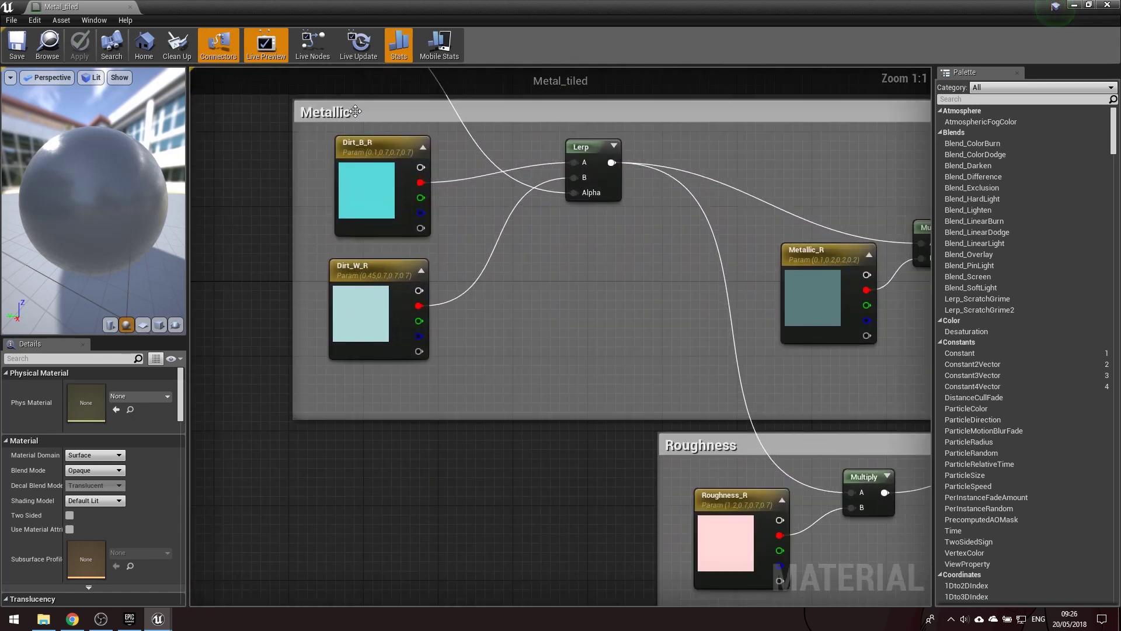
{"action": "scroll", "coordinate": [605, 311], "scroll_direction": "down", "scroll_amount": 2}
{"action": "scroll", "coordinate": [585, 331], "scroll_direction": "down", "scroll_amount": 3}
{"action": "left_click_drag", "start_coordinate": [93, 199], "coordinate": [116, 198]}
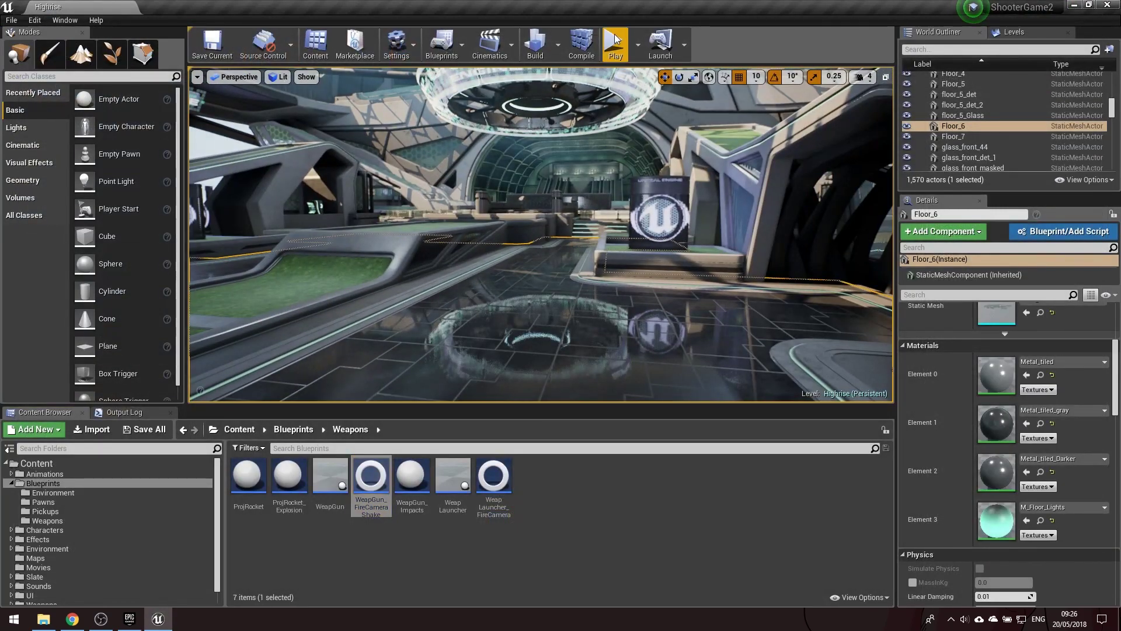
Start Play-In-Editor and walk past the Unreal pillars while firing the rifle
{"action": "key", "text": "alt+p"}
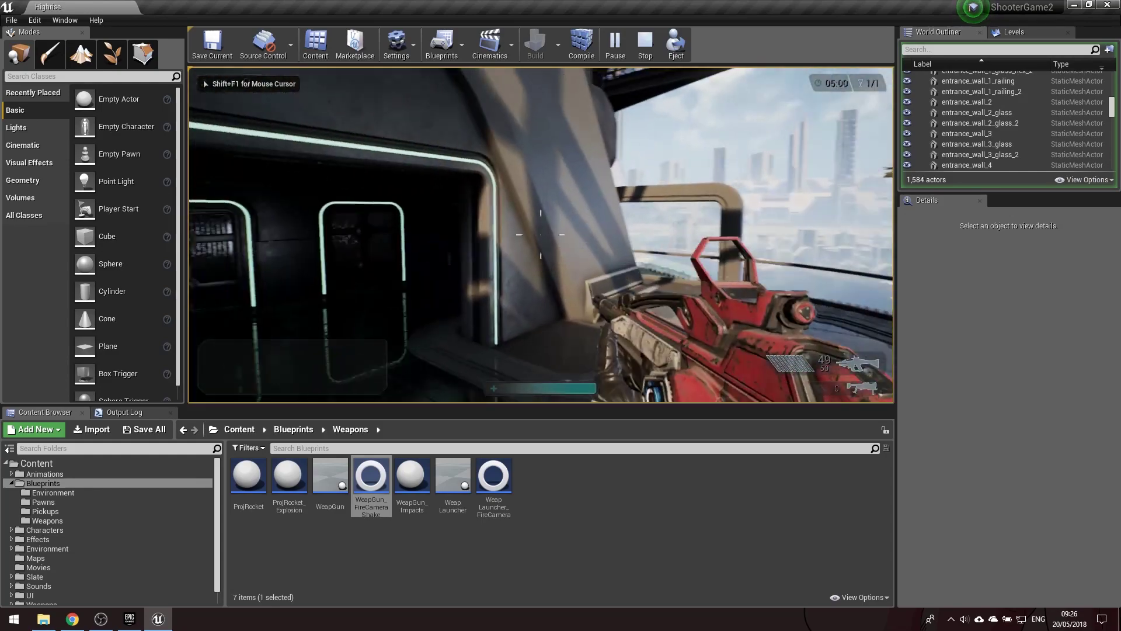
{"action": "left_click", "coordinate": [540, 234]}
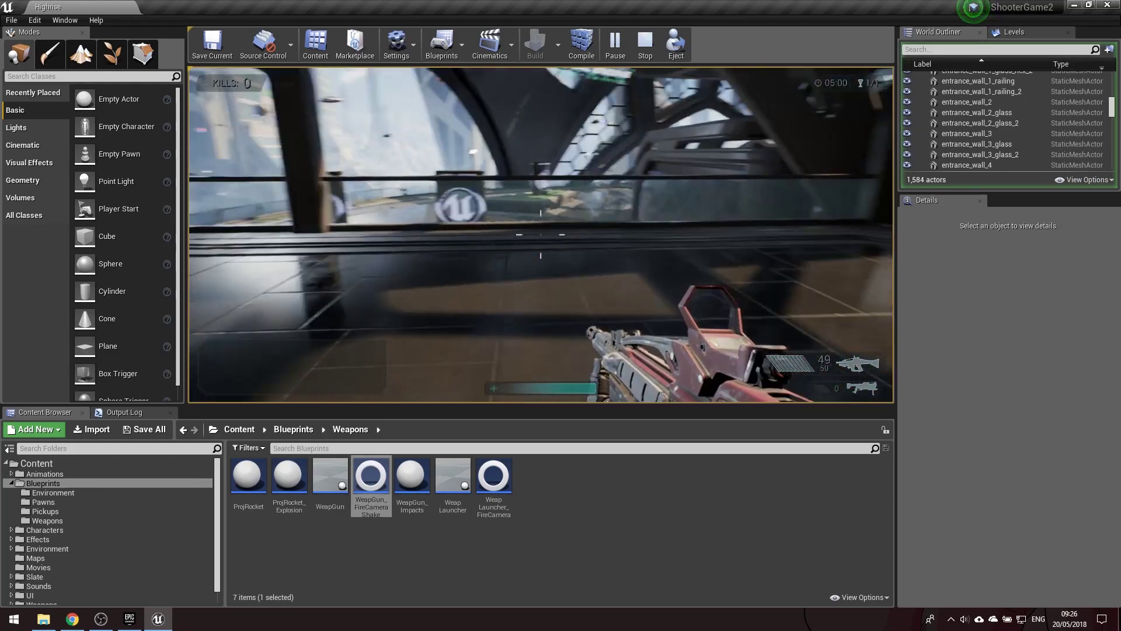
{"action": "key", "text": "w"}
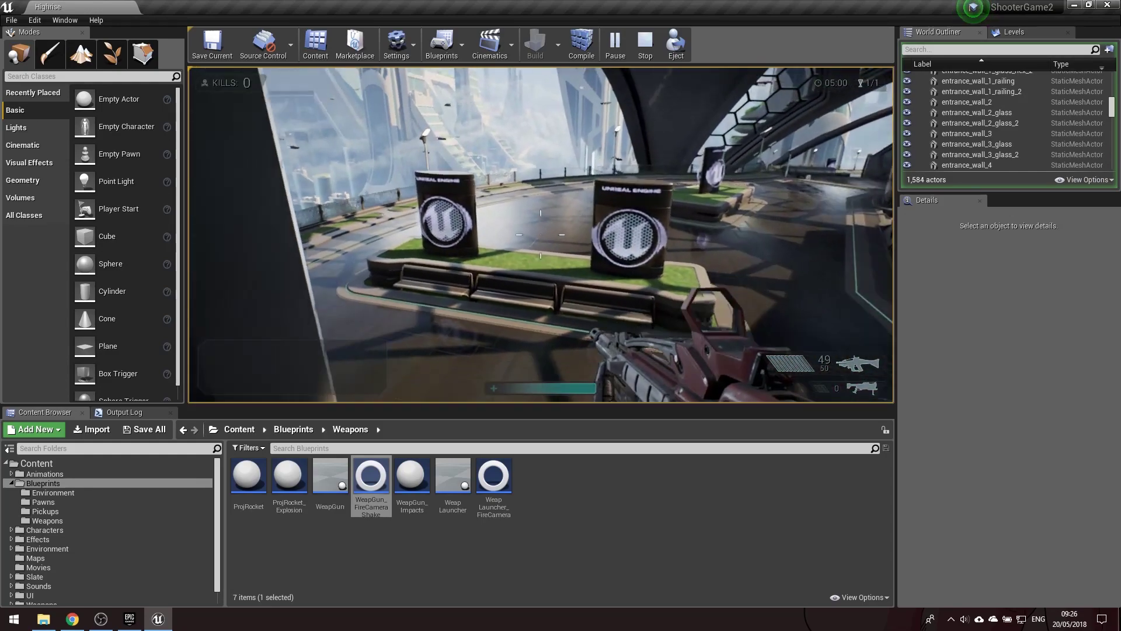
{"action": "key", "text": "w"}
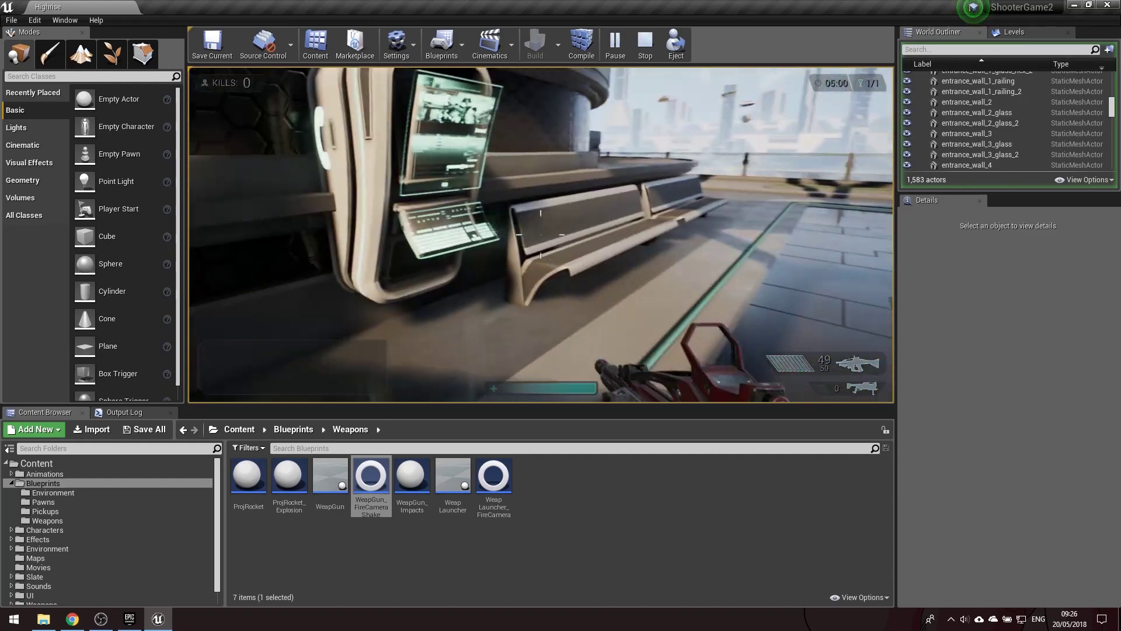
{"action": "left_click_drag", "start_coordinate": [540, 234], "coordinate": [540, 235]}
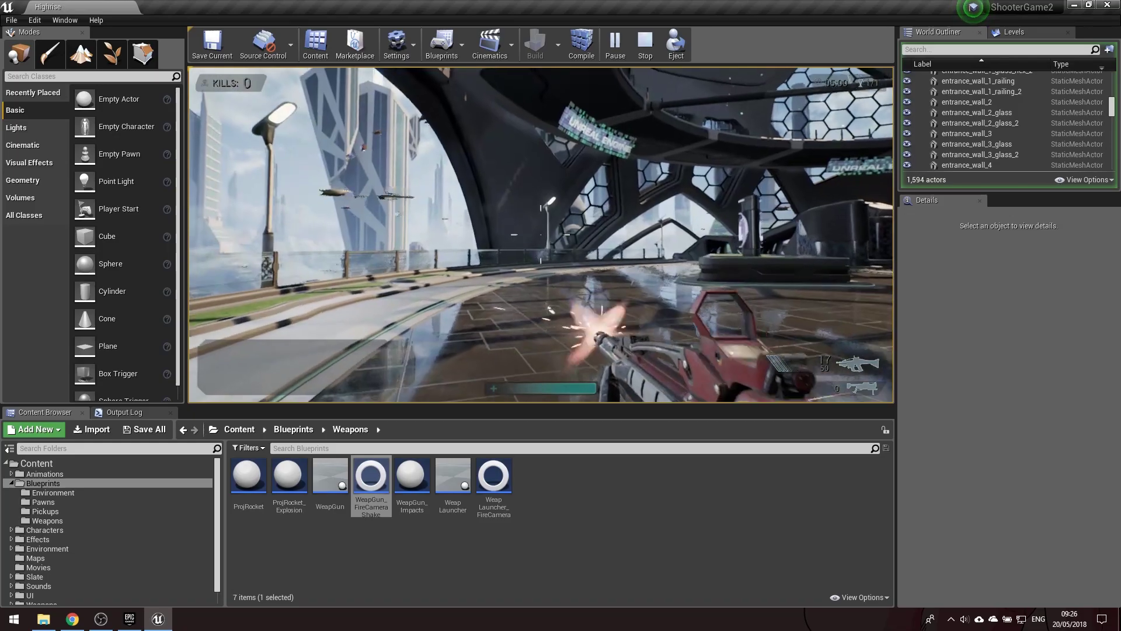
Go full screen with F11, roam the arena, switch weapons and fire across it
{"action": "key", "text": "F11"}
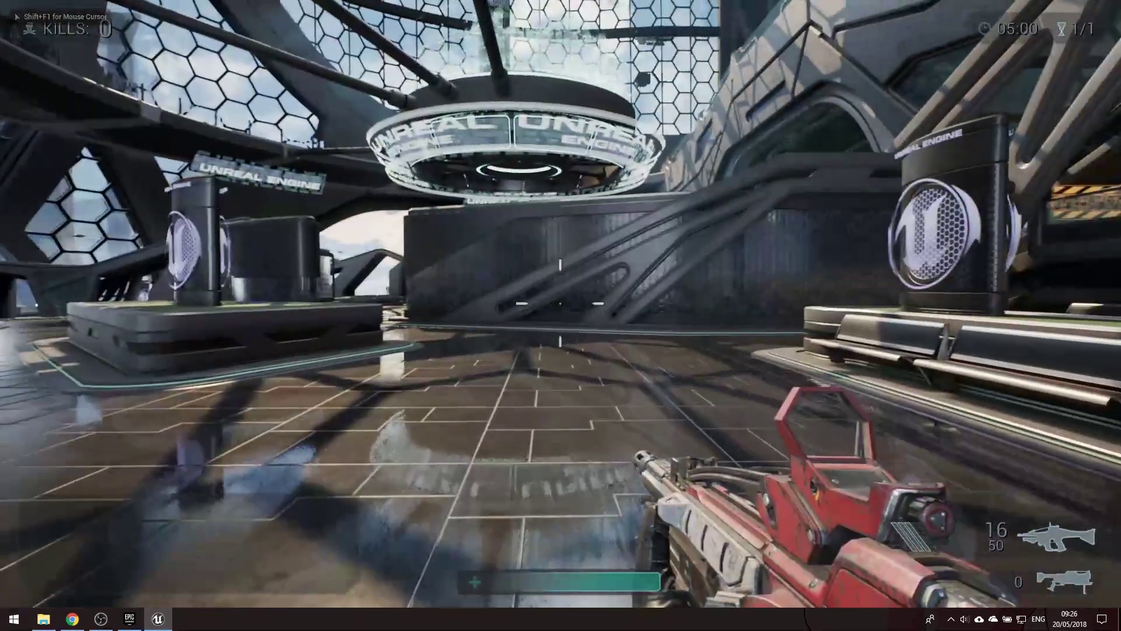
{"action": "key", "text": "w"}
{"action": "key", "text": "w"}
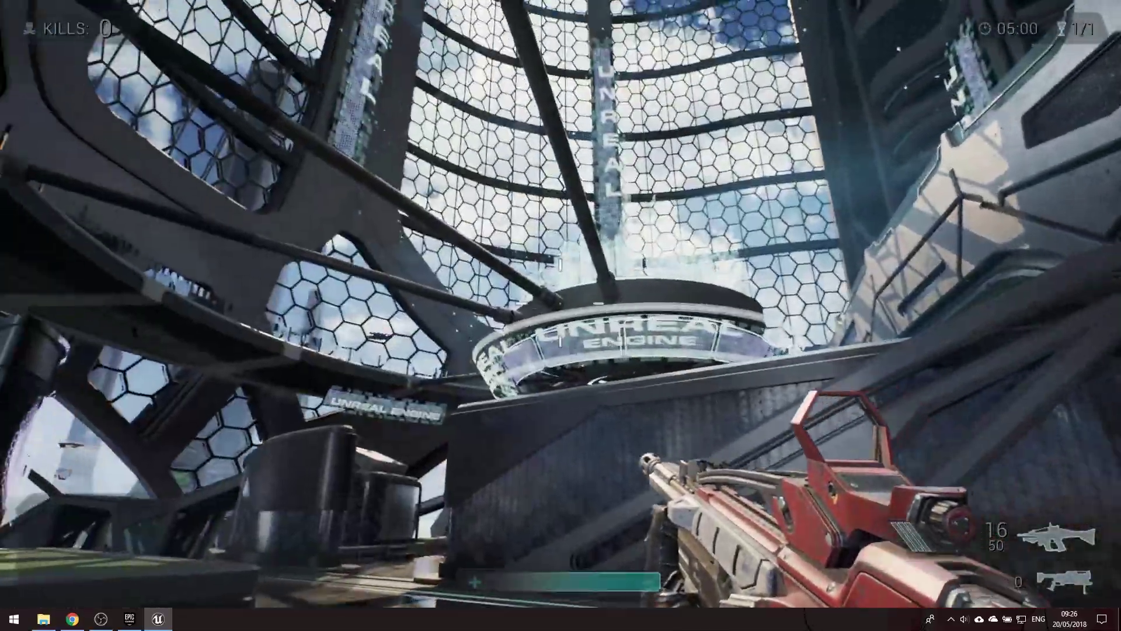
{"action": "key", "text": "w"}
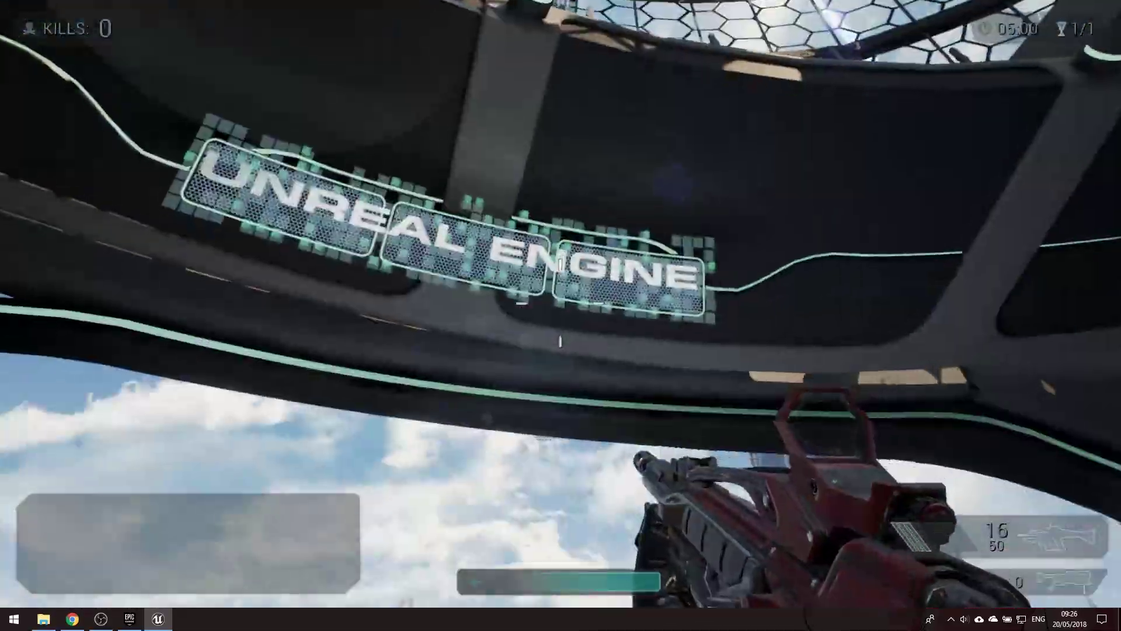
{"action": "key", "text": "w"}
{"action": "scroll", "coordinate": [560, 316], "scroll_direction": "down", "scroll_amount": 1}
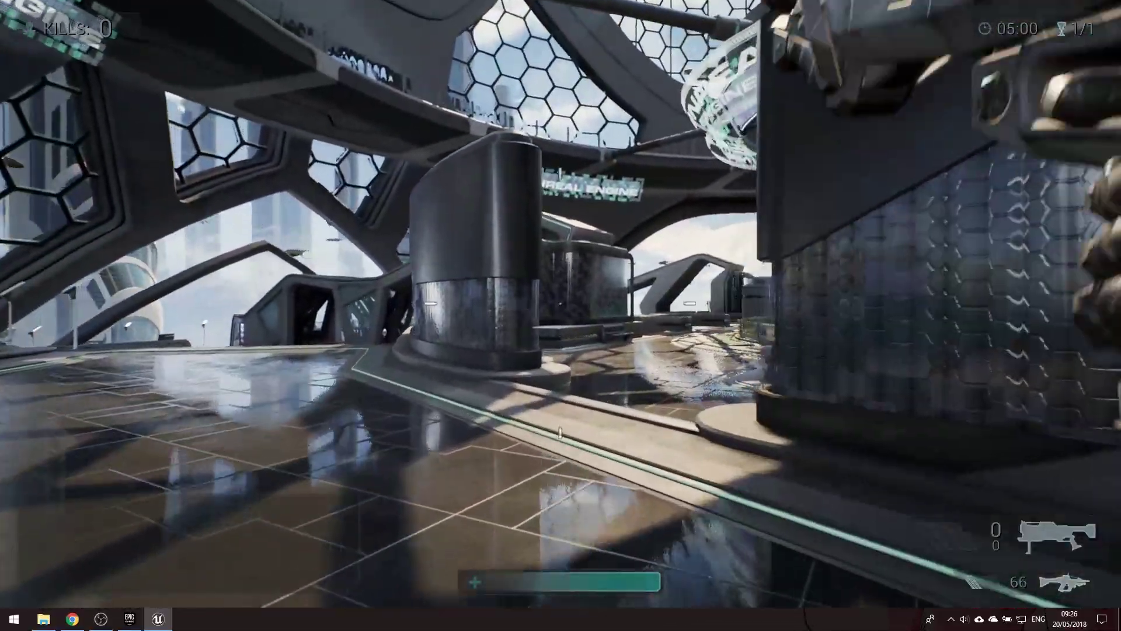
{"action": "key", "text": "w"}
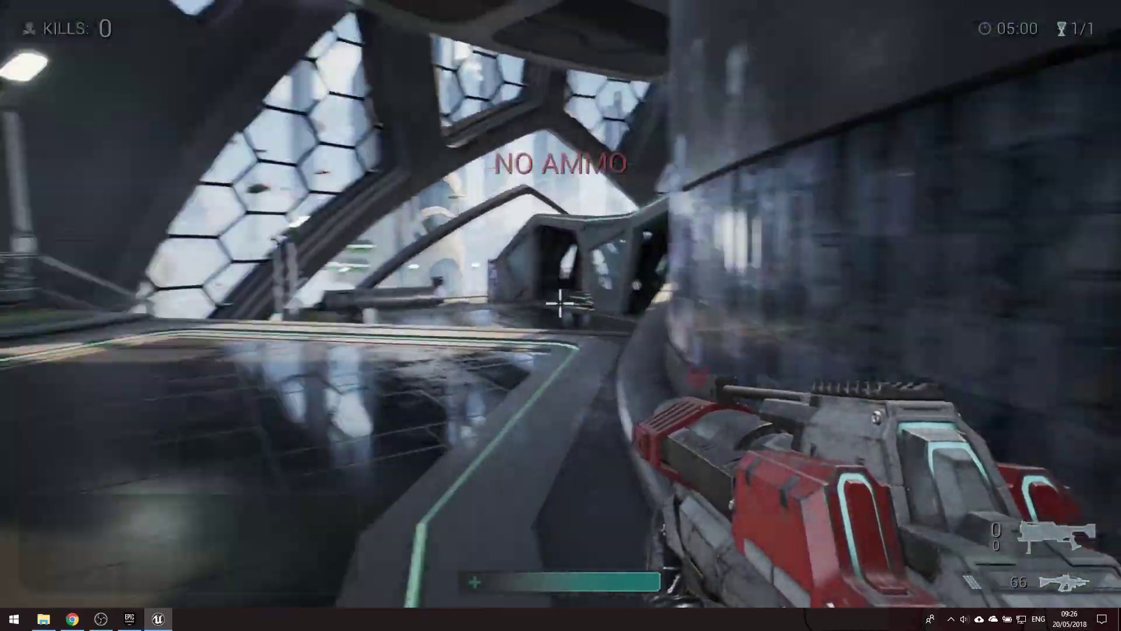
{"action": "scroll", "coordinate": [561, 304], "scroll_direction": "up", "scroll_amount": 1}
{"action": "left_click", "coordinate": [560, 303]}
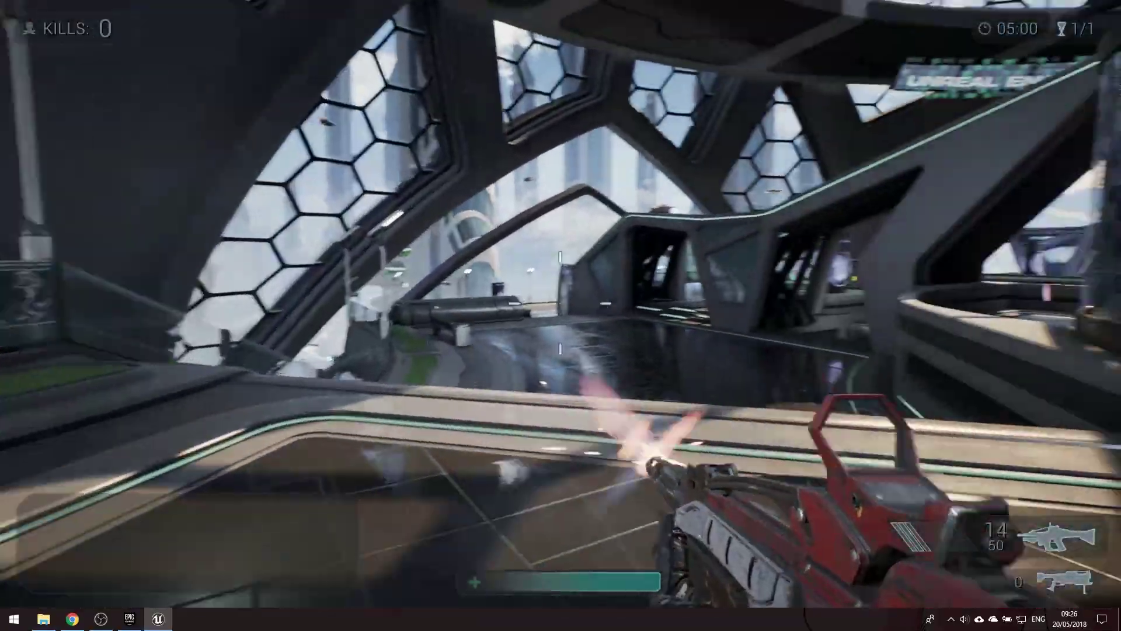
{"action": "key", "text": "w"}
{"action": "left_click", "coordinate": [560, 304]}
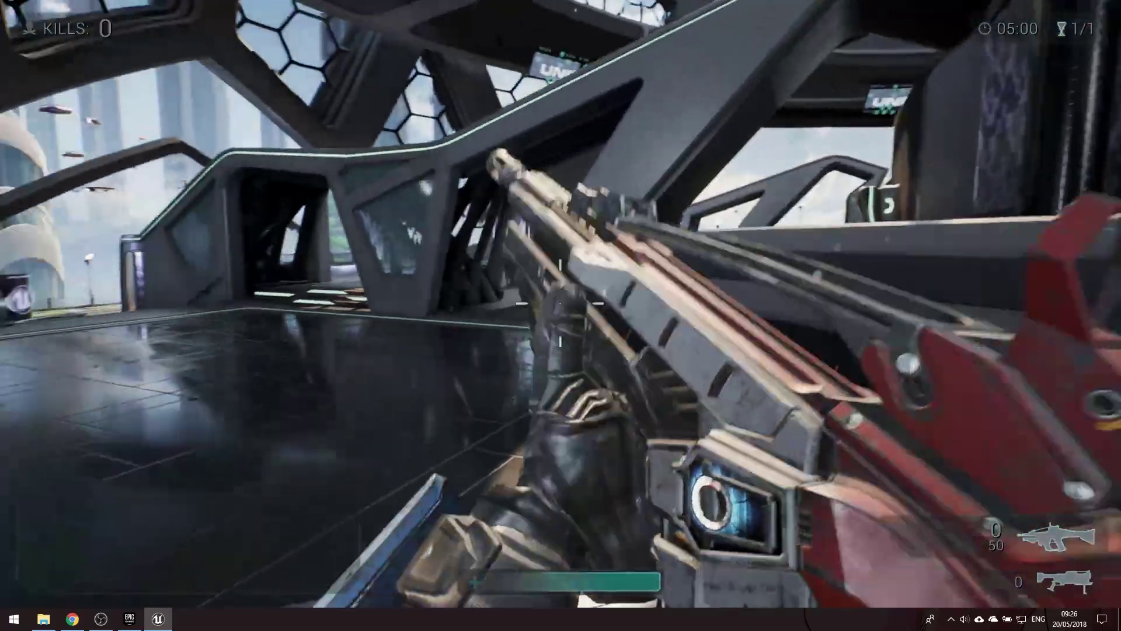
{"action": "key", "text": "w"}
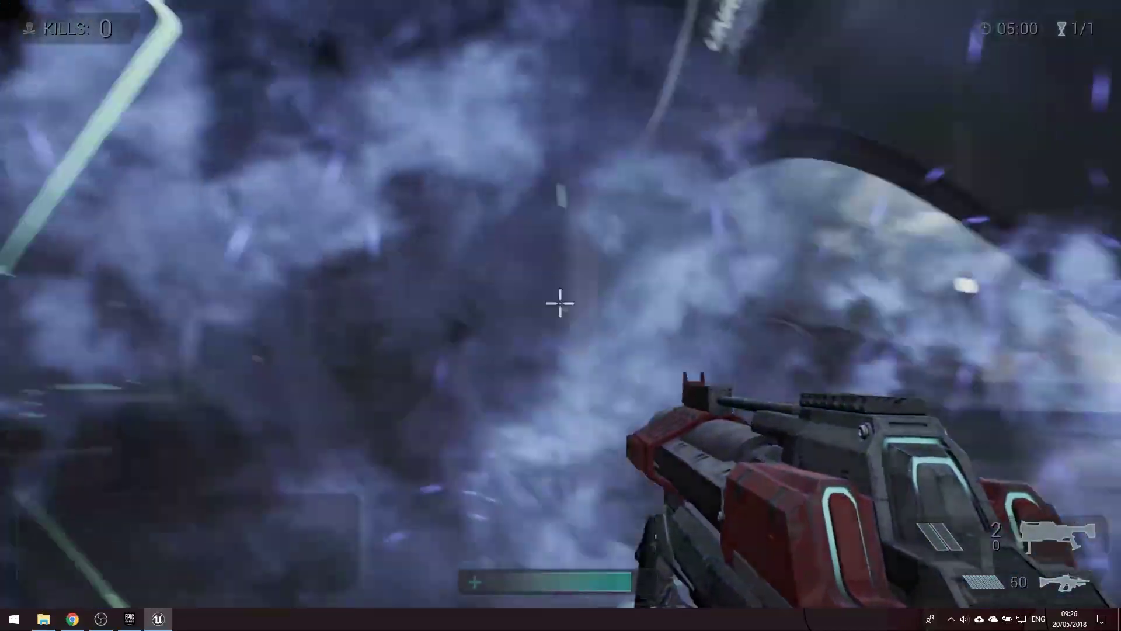
Fire two launcher rounds at the wall, then back away from the pillars
{"action": "left_click", "coordinate": [560, 303]}
{"action": "left_click", "coordinate": [560, 303]}
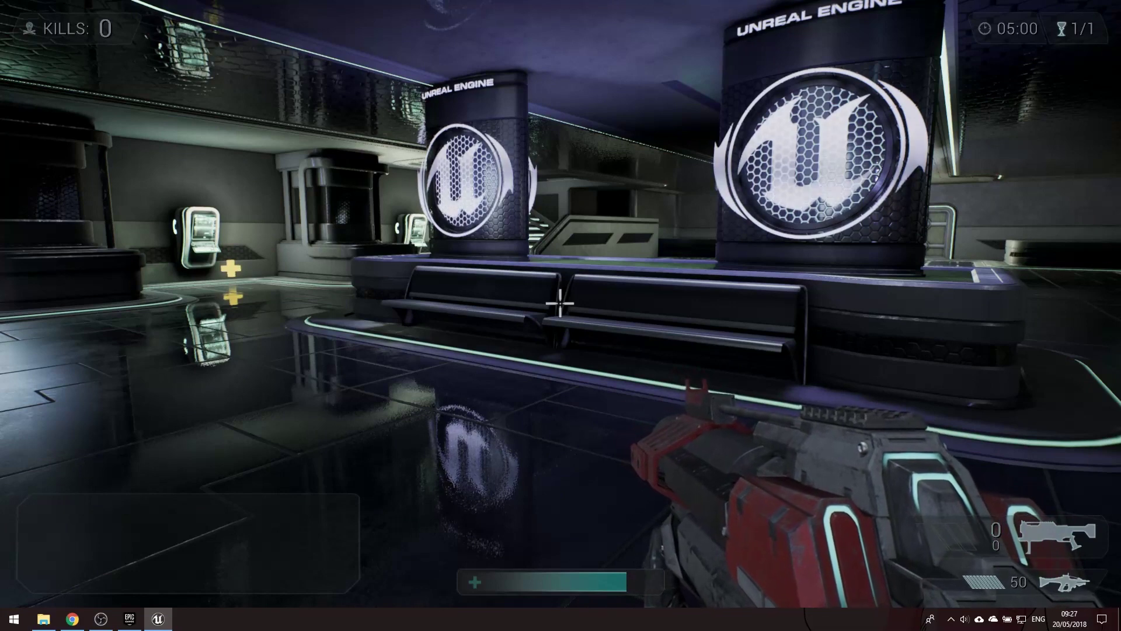
{"action": "key", "text": "s"}
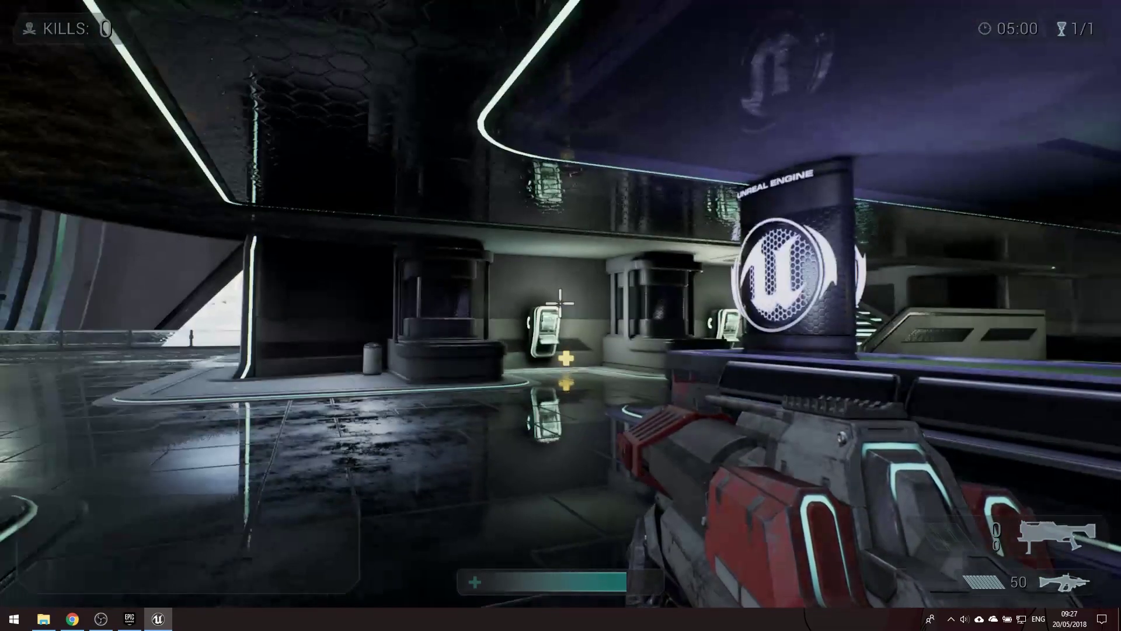